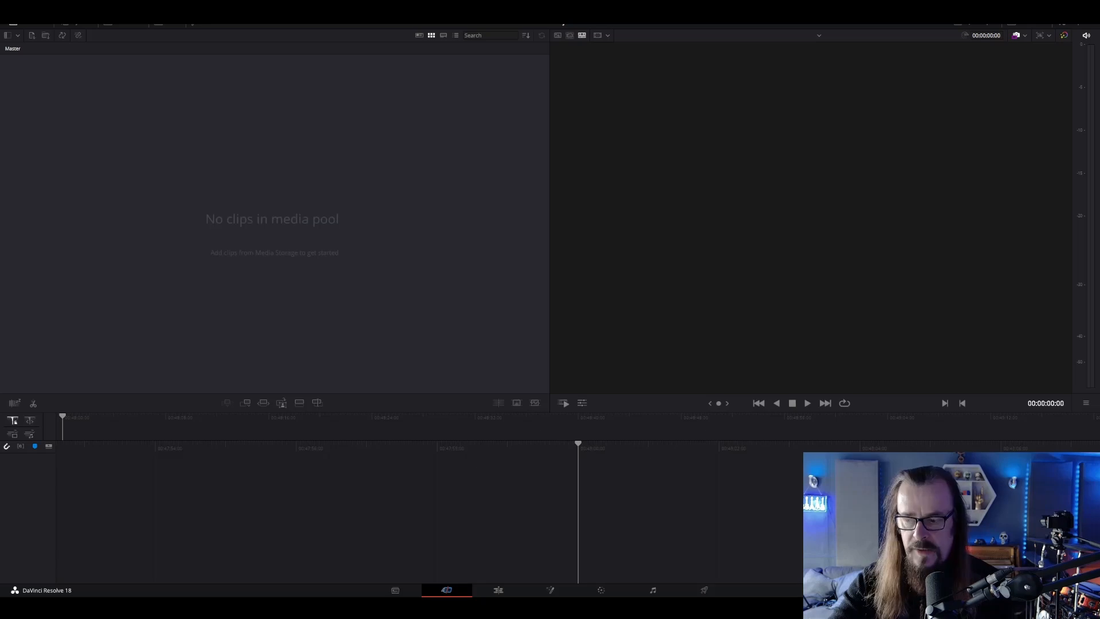
{"action": "key", "text": "shift+9"}
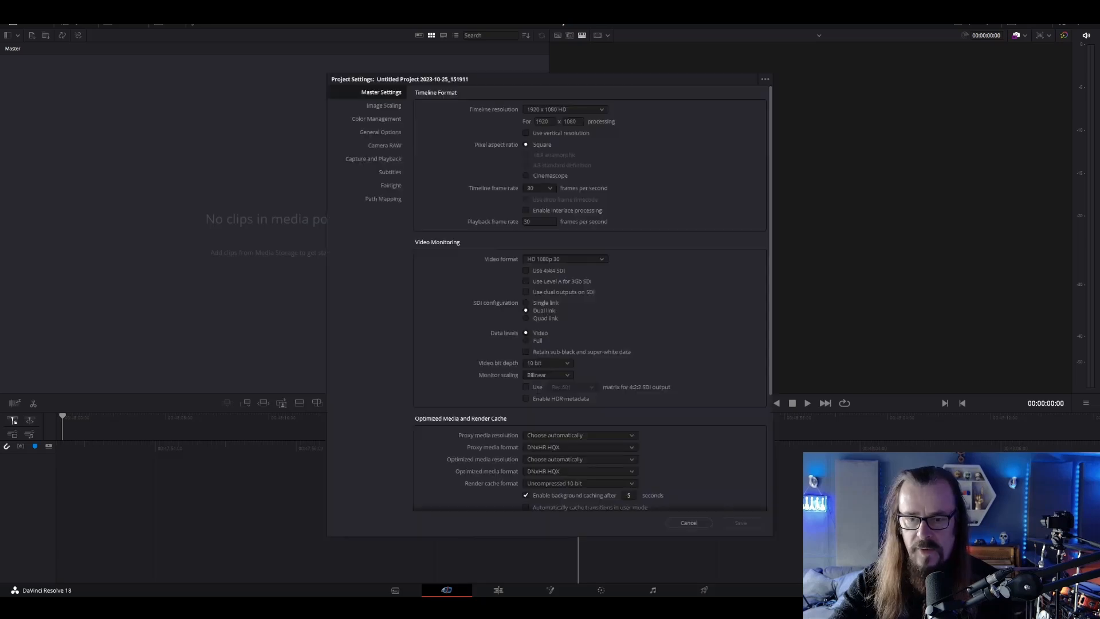
{"action": "left_click", "coordinate": [585, 112]}
{"action": "scroll", "coordinate": [575, 136], "scroll_direction": "down", "scroll_amount": 3}
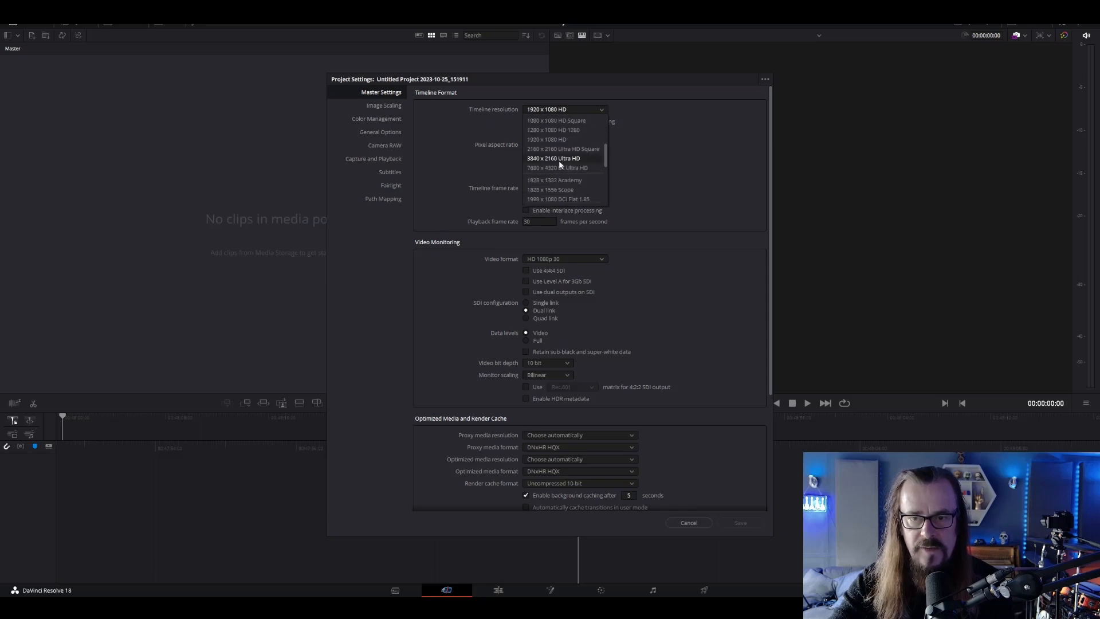
{"action": "left_click", "coordinate": [696, 521]}
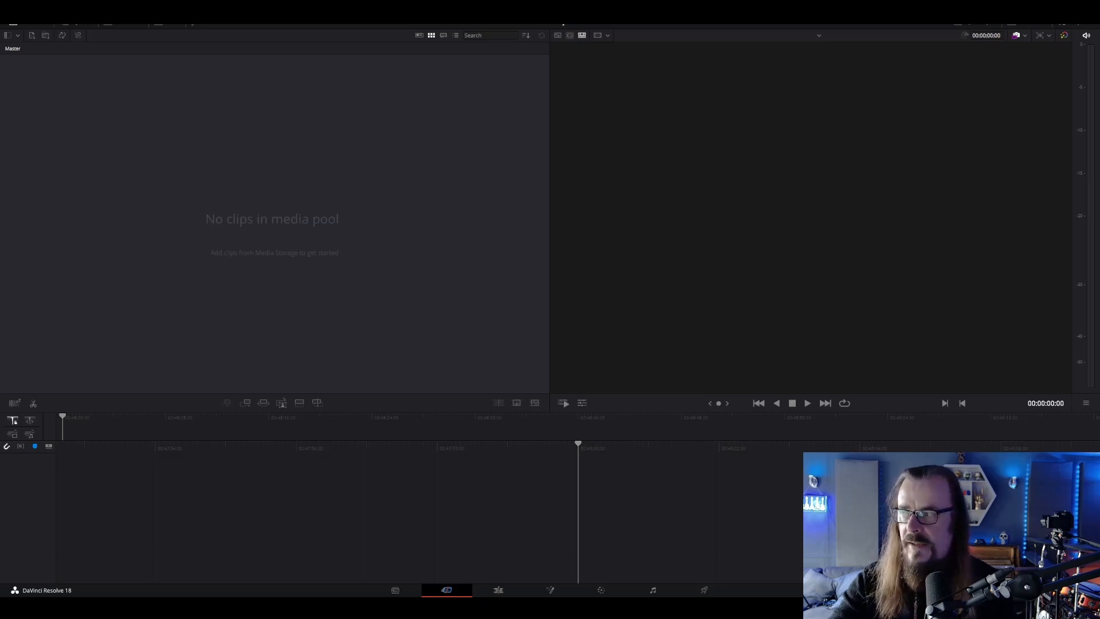
Import Vox Wide 1.MP4 with the project frame rate changed to match, and place it at the start of a new timeline
{"action": "left_click_drag", "start_coordinate": [1099, 195], "coordinate": [338, 223]}
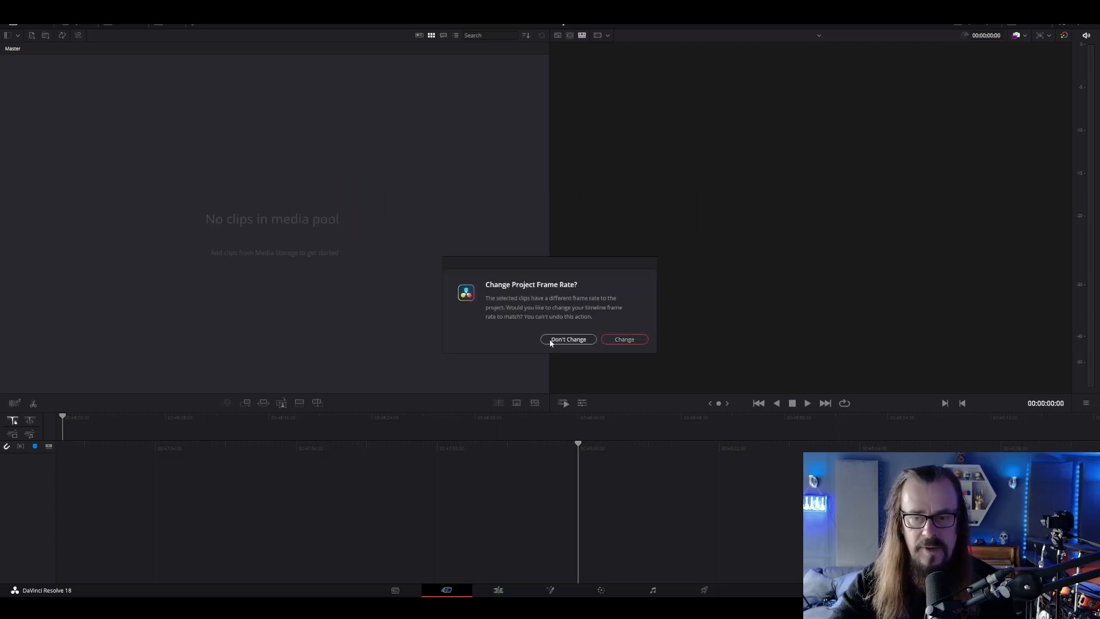
{"action": "left_click", "coordinate": [634, 339]}
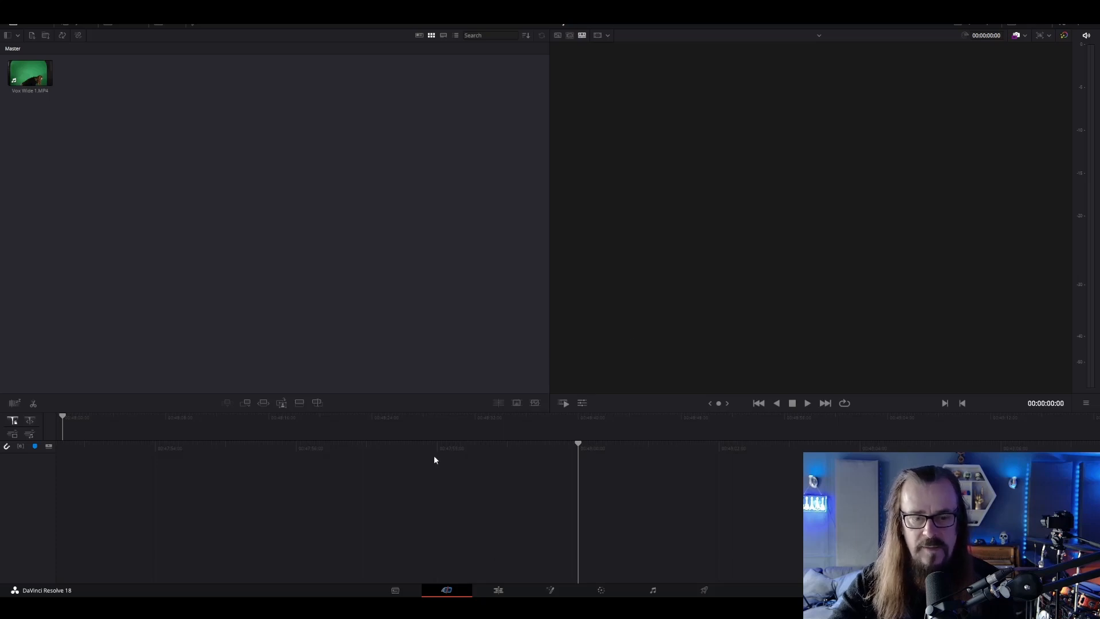
{"action": "left_click", "coordinate": [502, 593]}
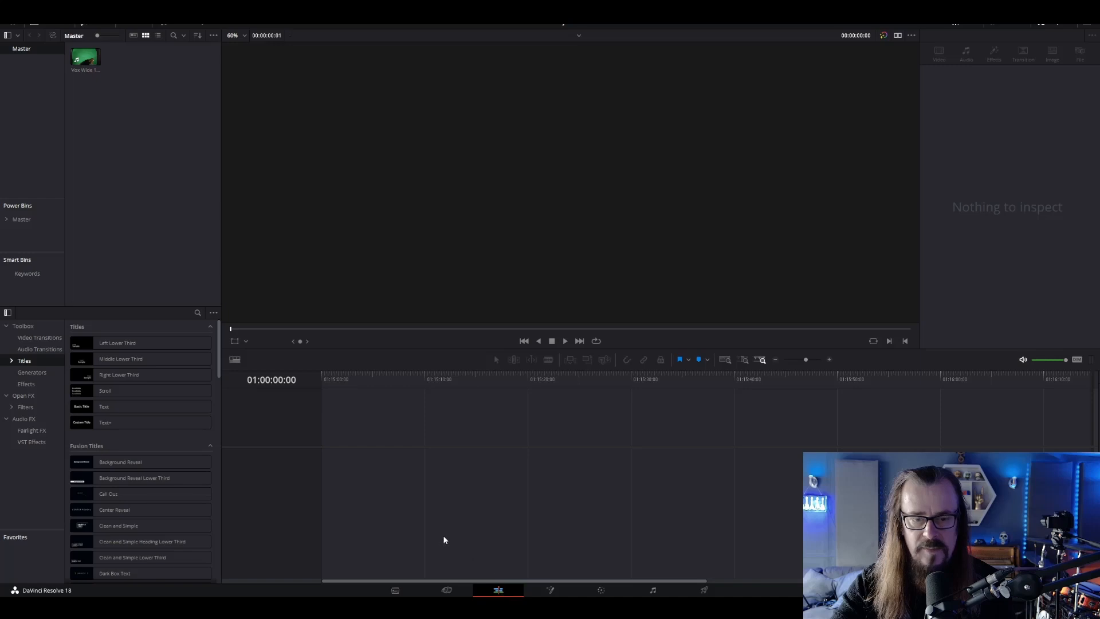
{"action": "left_click_drag", "start_coordinate": [86, 57], "coordinate": [328, 486]}
Add Tree Of Life With Click.wav on a second audio track at the timeline start, below the video clip
{"action": "left_click", "coordinate": [829, 359]}
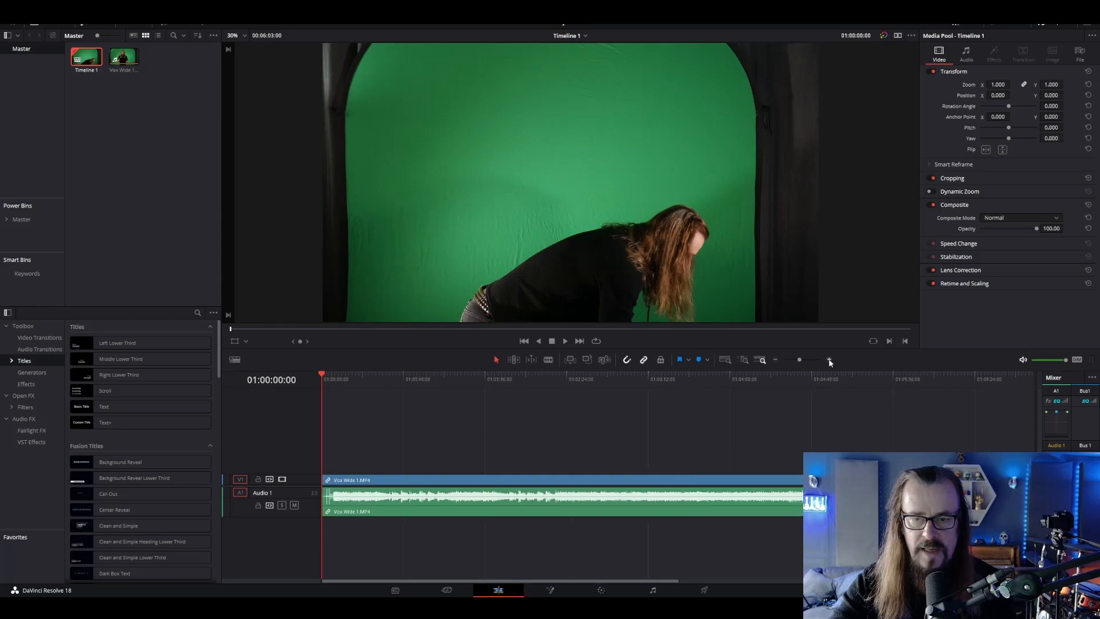
{"action": "left_click", "coordinate": [829, 359]}
{"action": "left_click", "coordinate": [829, 359]}
{"action": "left_click", "coordinate": [829, 359]}
{"action": "left_click", "coordinate": [829, 359]}
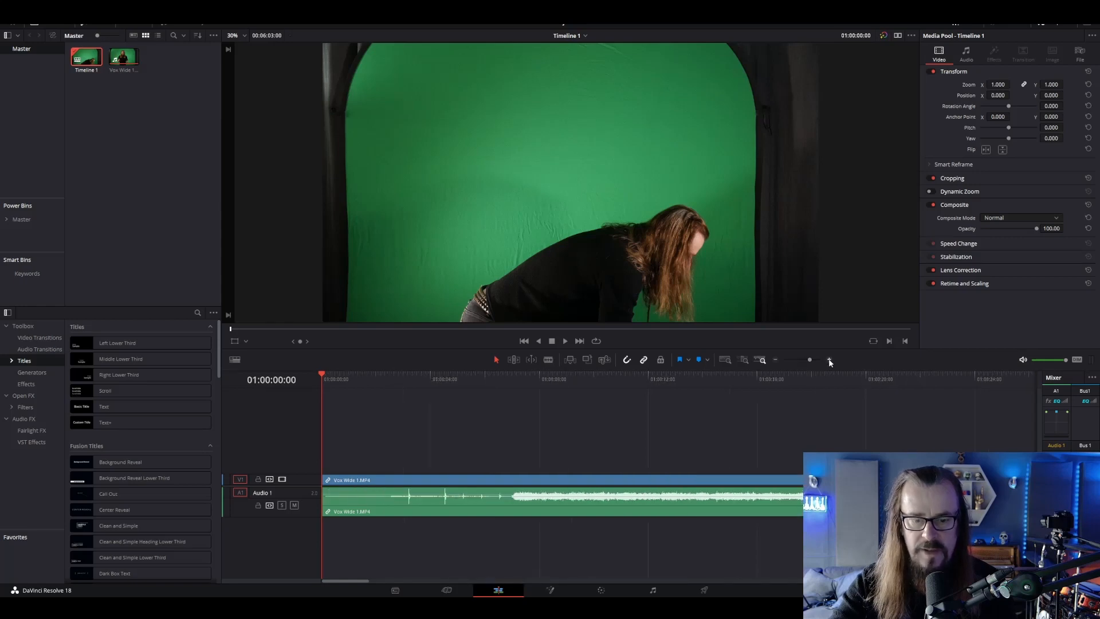
{"action": "left_click", "coordinate": [830, 360]}
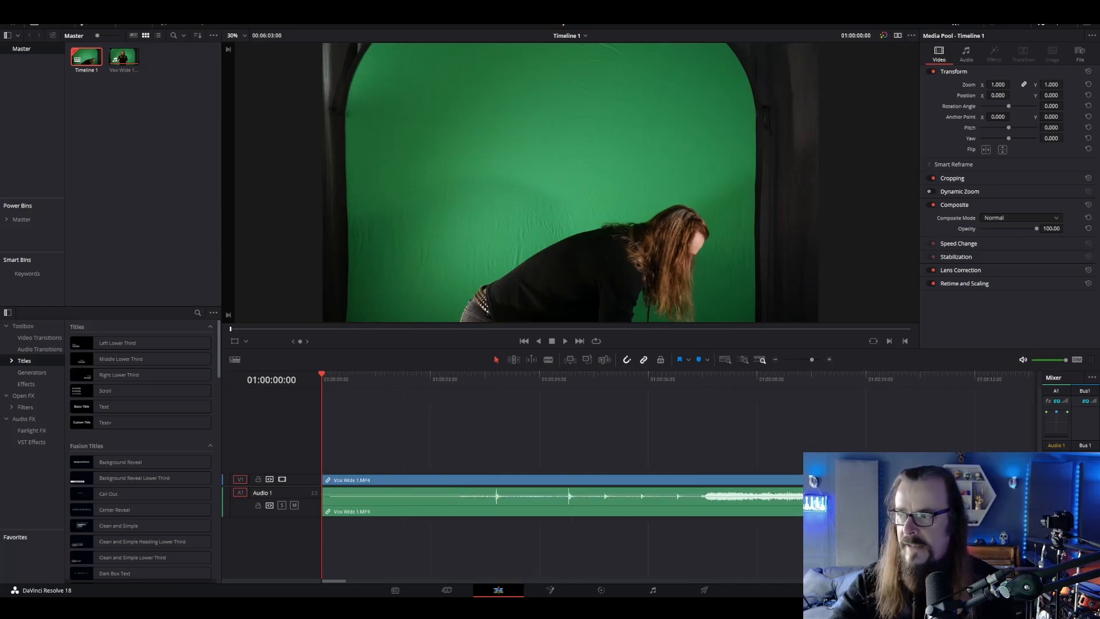
{"action": "left_click_drag", "start_coordinate": [803, 528], "coordinate": [329, 531]}
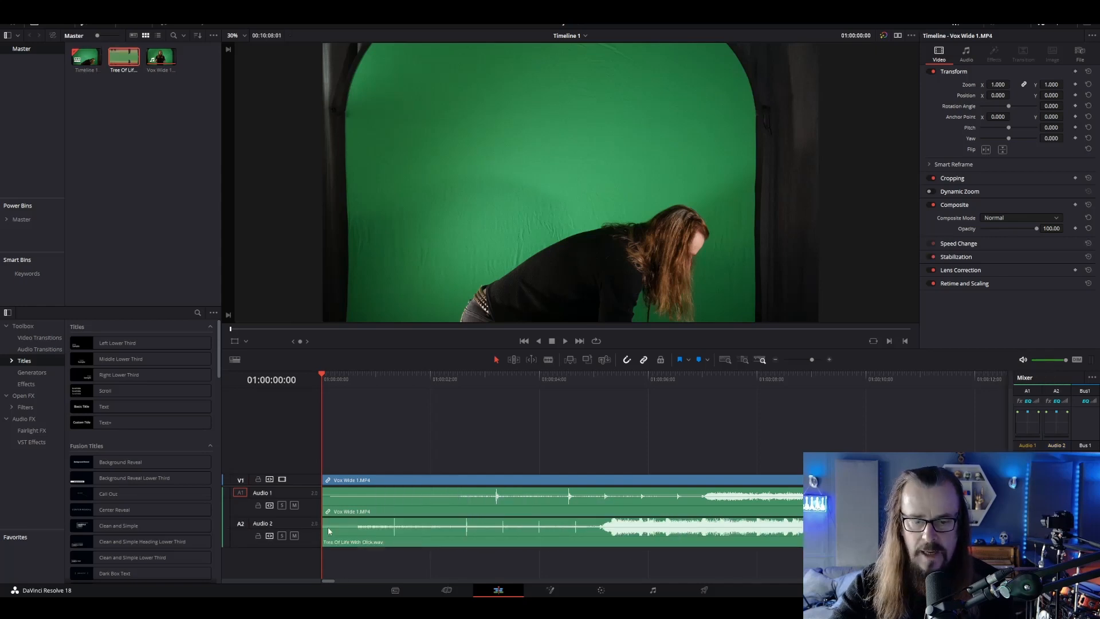
Split Vox Wide 1.MP4 at 01:00:04:11, just before a click peak in its audio, and delete the part before the cut
{"action": "left_click", "coordinate": [397, 539]}
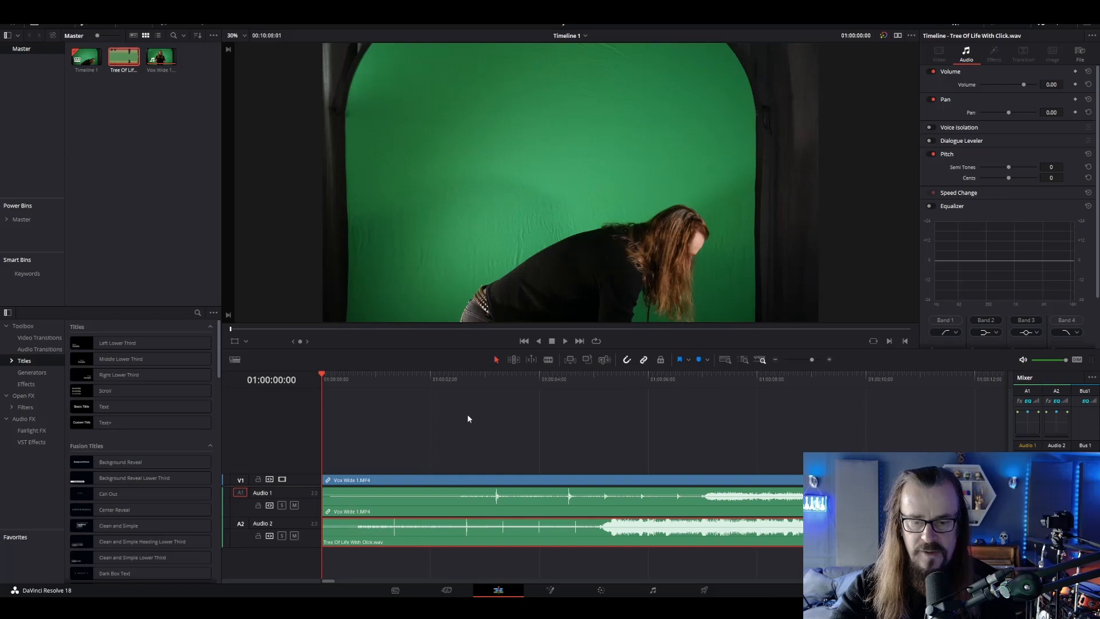
{"action": "left_click", "coordinate": [494, 381]}
{"action": "left_click", "coordinate": [562, 384]}
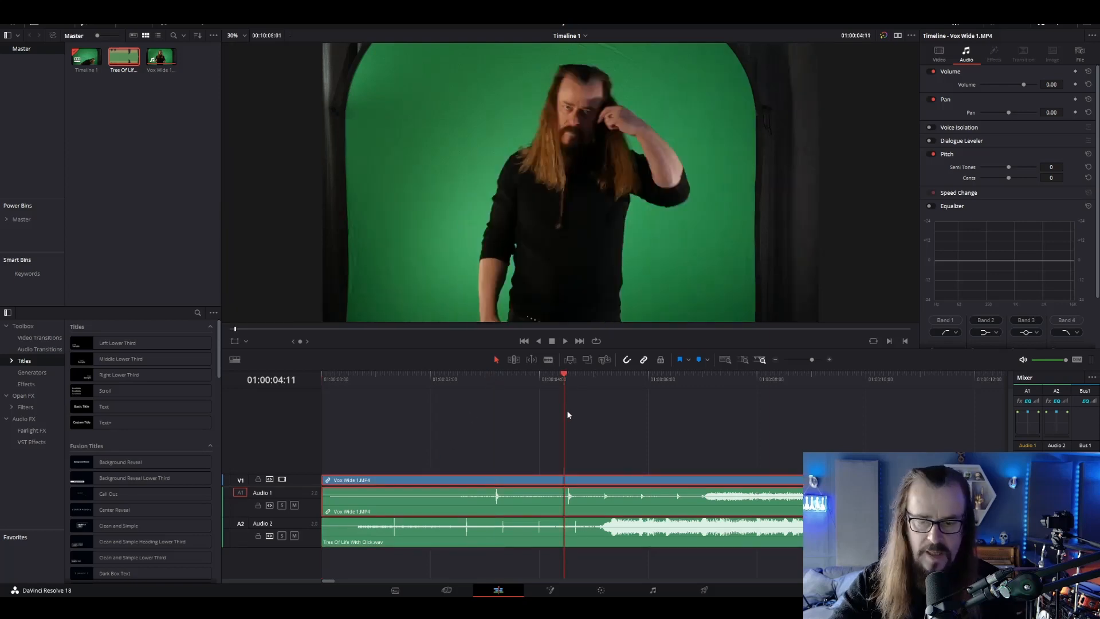
{"action": "key", "text": "ctrl+b"}
{"action": "key", "text": "BackSpace"}
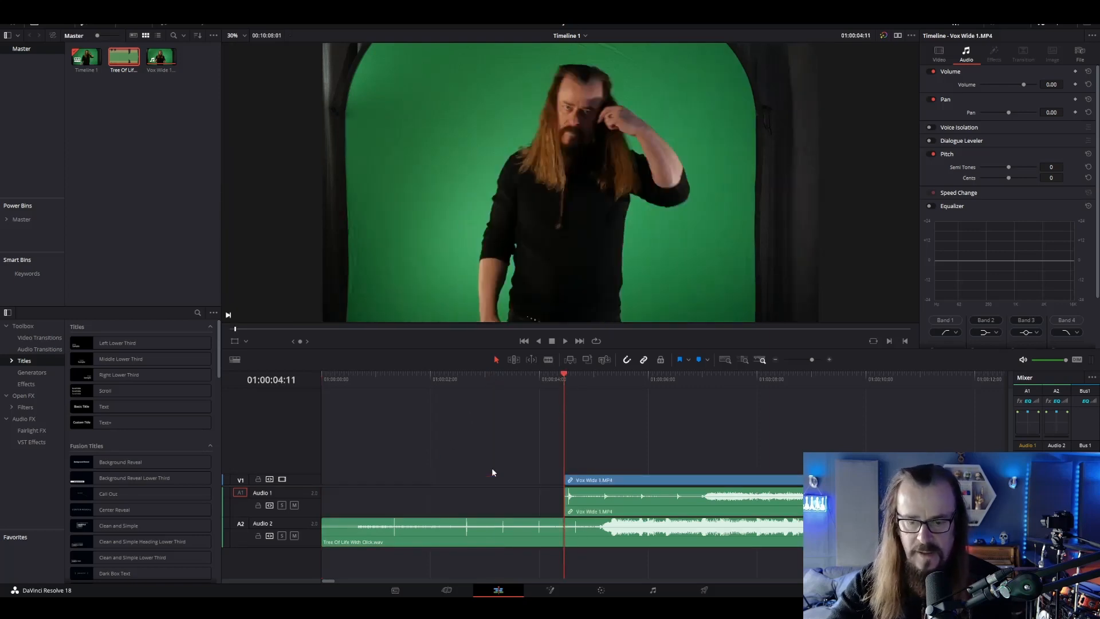
Move the trimmed Vox Wide 1.MP4 earlier to about 01:00:02:14 so its click peak lines up with the music track's click
{"action": "left_click_drag", "start_coordinate": [603, 483], "coordinate": [501, 482]}
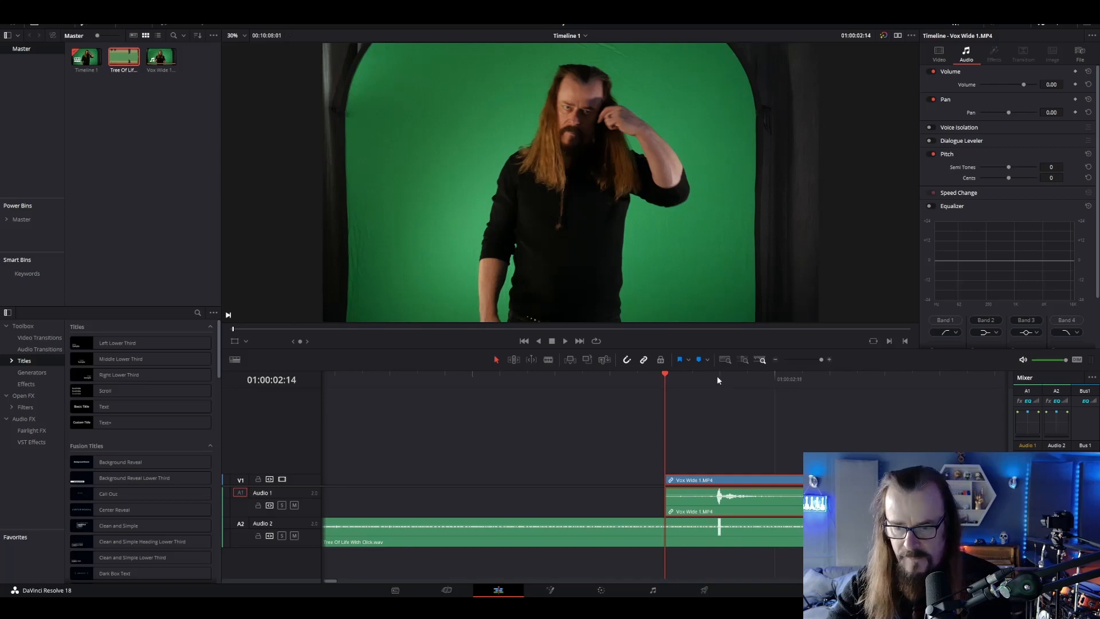
{"action": "key", "text": "Right"}
{"action": "key", "text": "Right"}
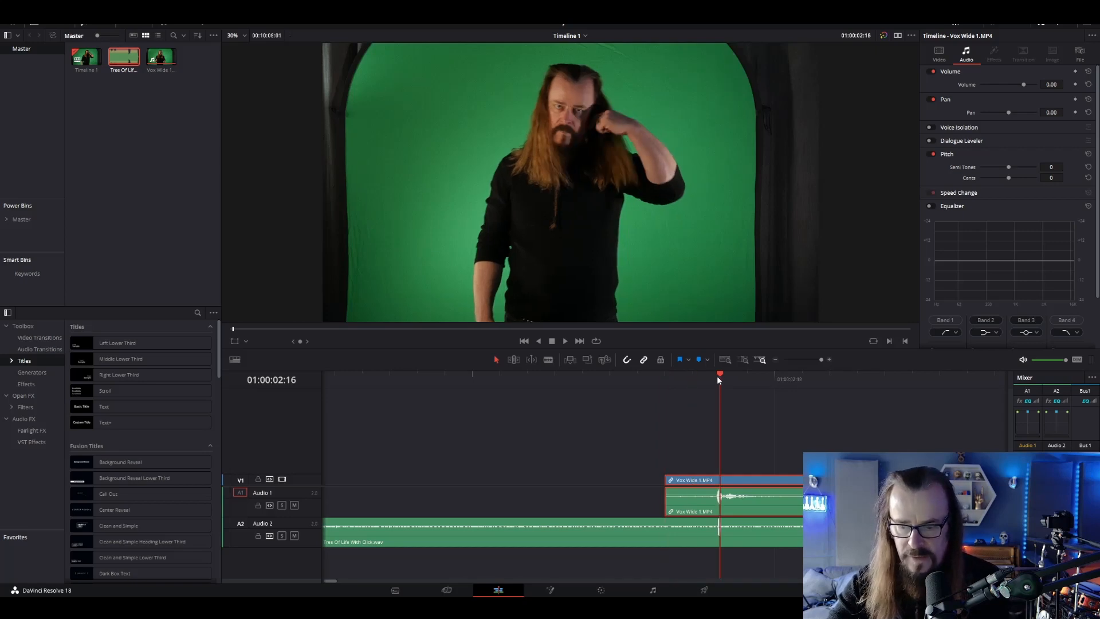
Unlink and delete the camera audio of Vox Wide 1.MP4, and remove the empty audio track
{"action": "left_click", "coordinate": [776, 360]}
{"action": "left_click", "coordinate": [776, 360]}
{"action": "left_click", "coordinate": [776, 360]}
{"action": "left_click", "coordinate": [776, 359]}
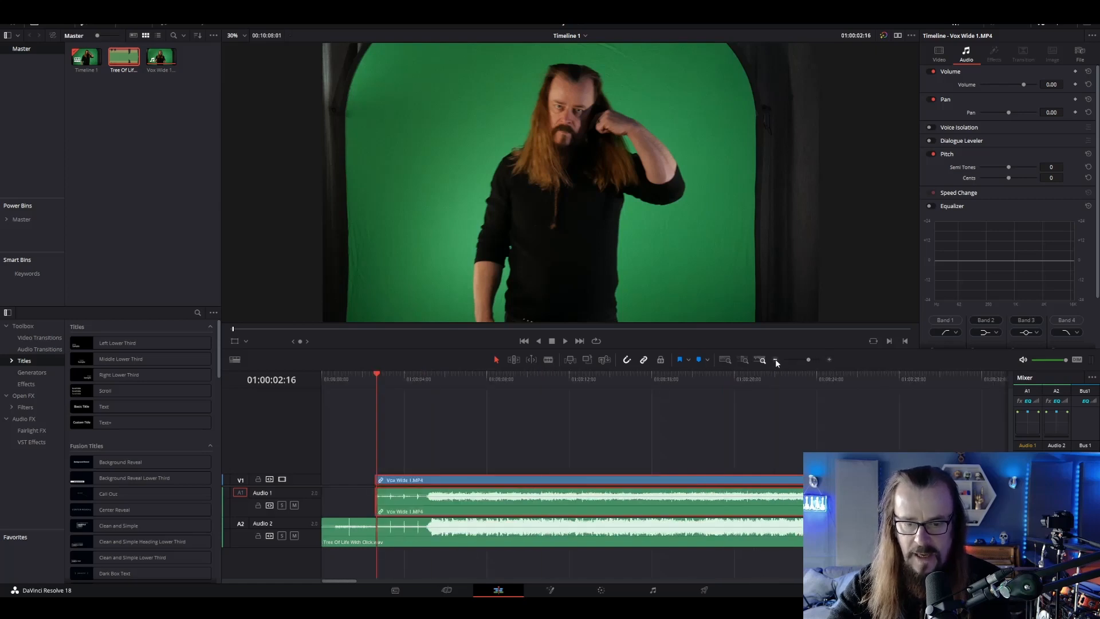
{"action": "left_click", "coordinate": [522, 502], "text": "alt"}
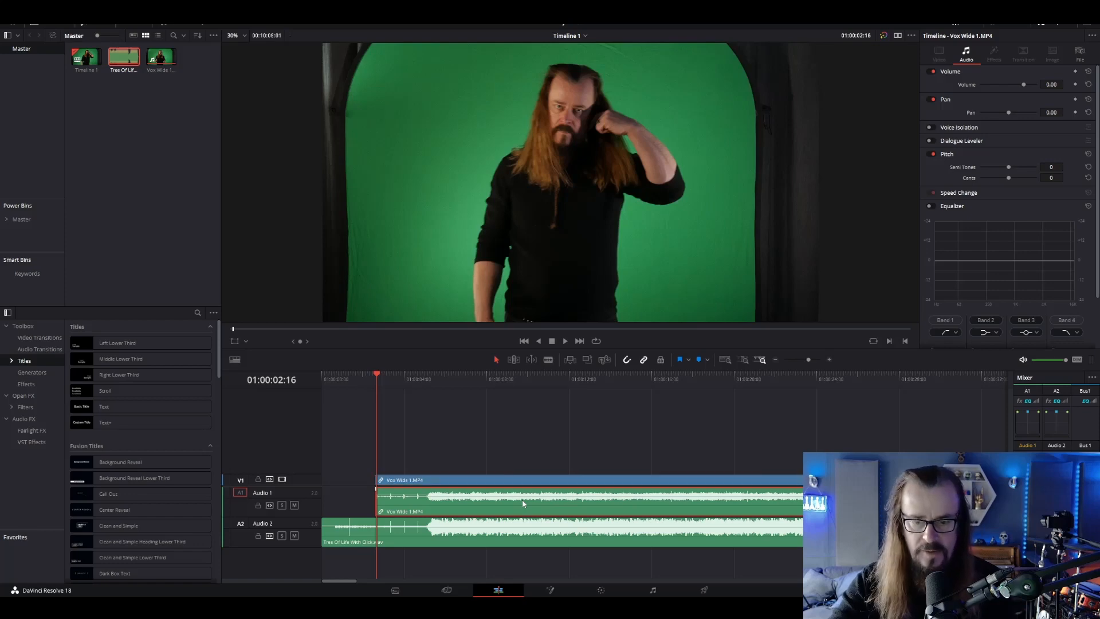
{"action": "key", "text": "Delete"}
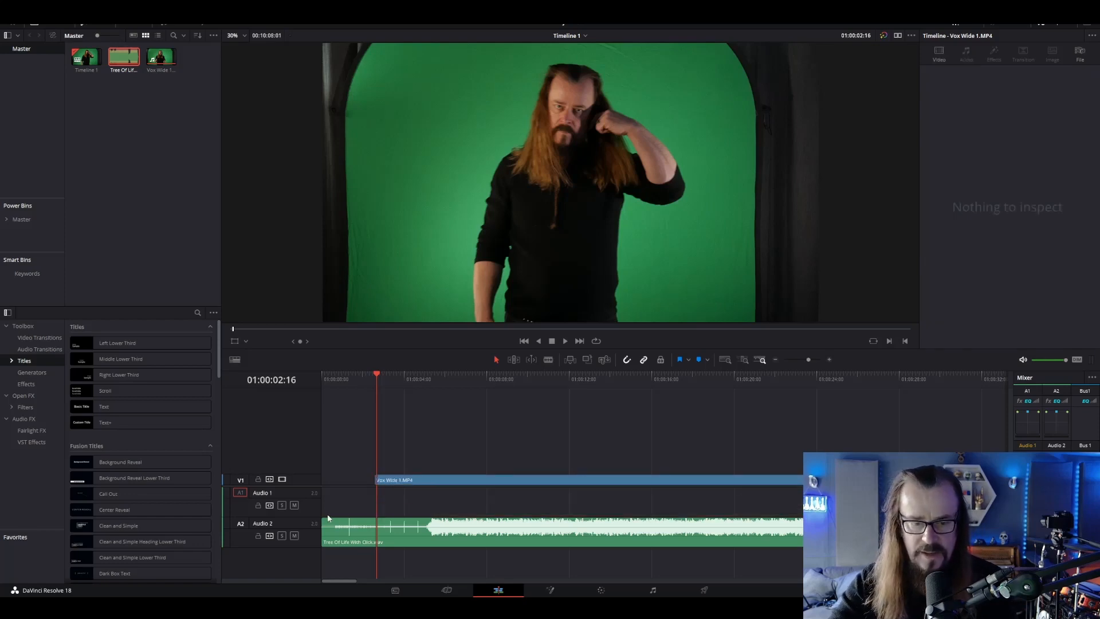
{"action": "right_click", "coordinate": [311, 506]}
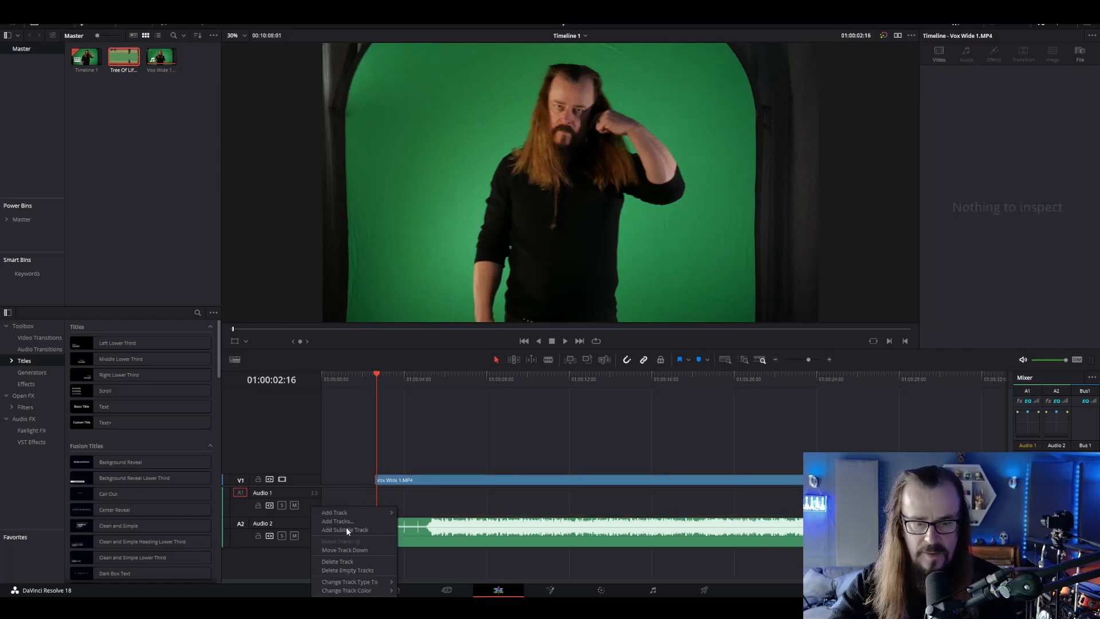
{"action": "left_click", "coordinate": [360, 571]}
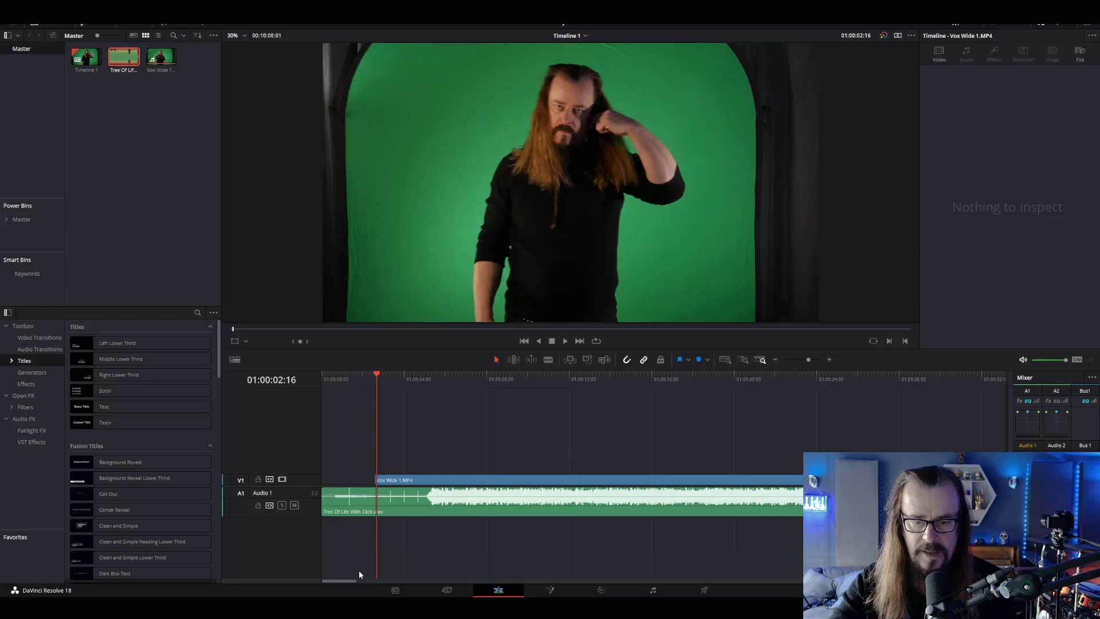
Park the playhead at 01:00:10:15 and label the clip's first node Crop on the Color page
{"action": "left_click", "coordinate": [443, 380]}
{"action": "left_click", "coordinate": [541, 381]}
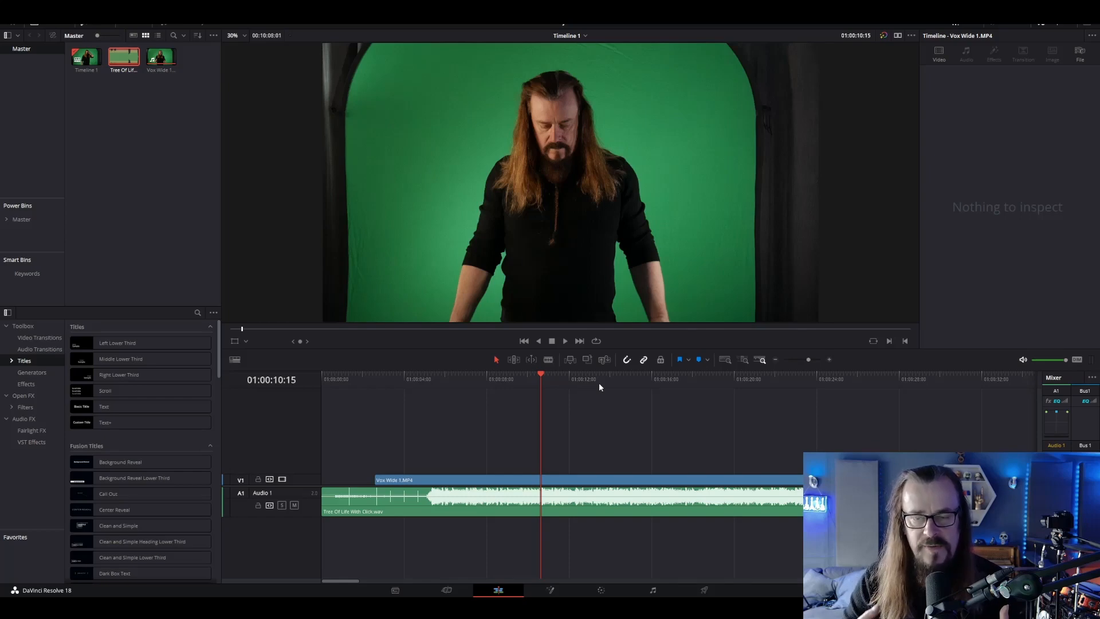
{"action": "left_click", "coordinate": [601, 591]}
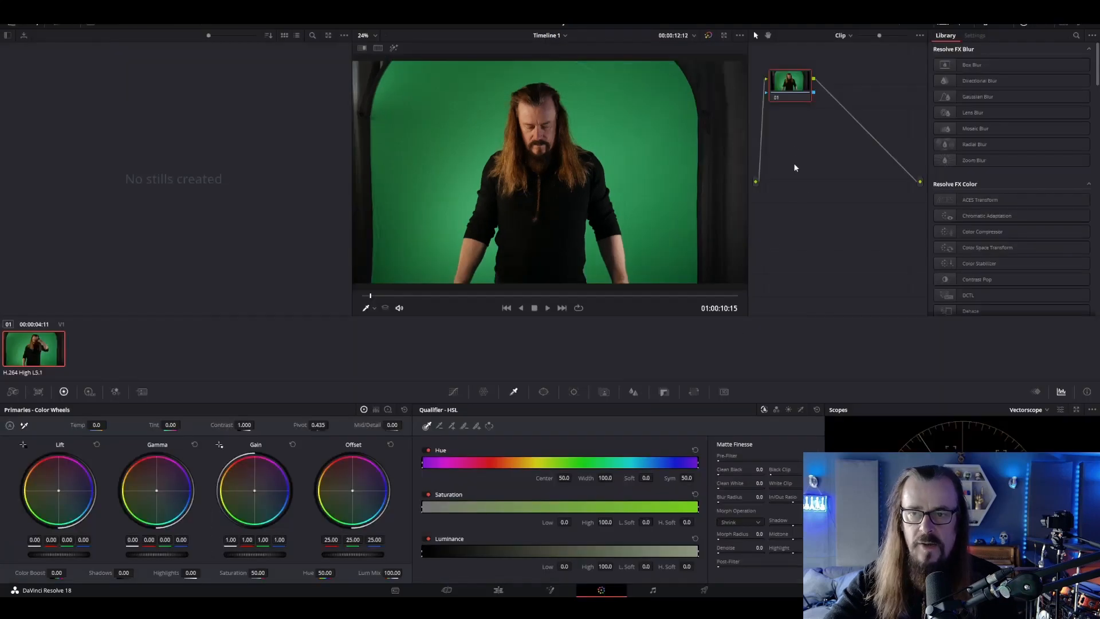
{"action": "right_click", "coordinate": [782, 84]}
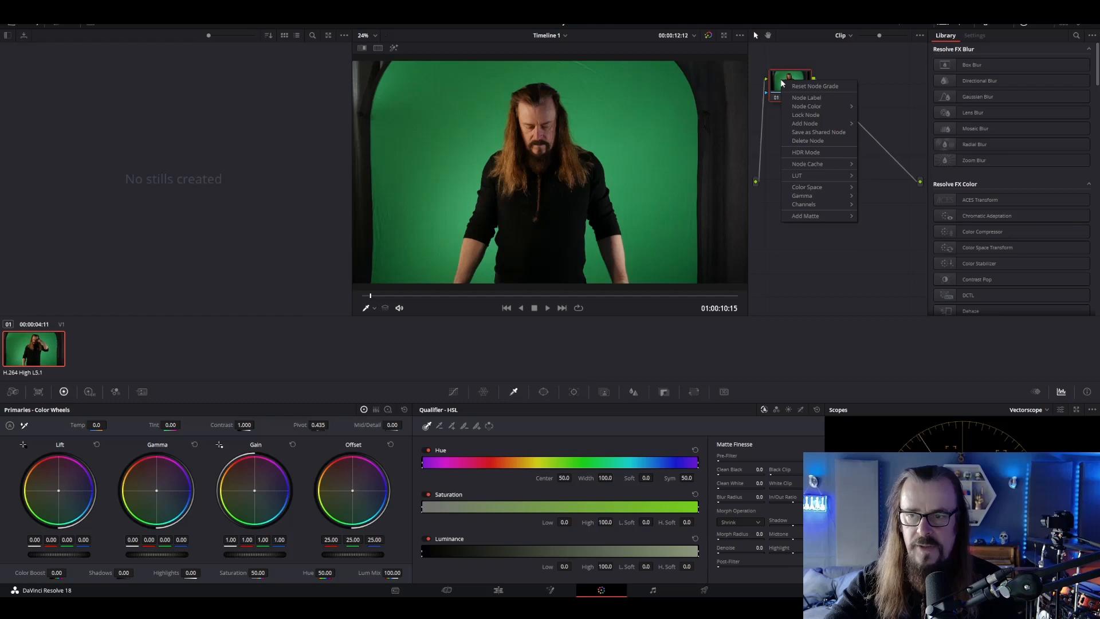
{"action": "left_click", "coordinate": [807, 97]}
{"action": "type", "text": "Crop"}
{"action": "key", "text": "Return"}
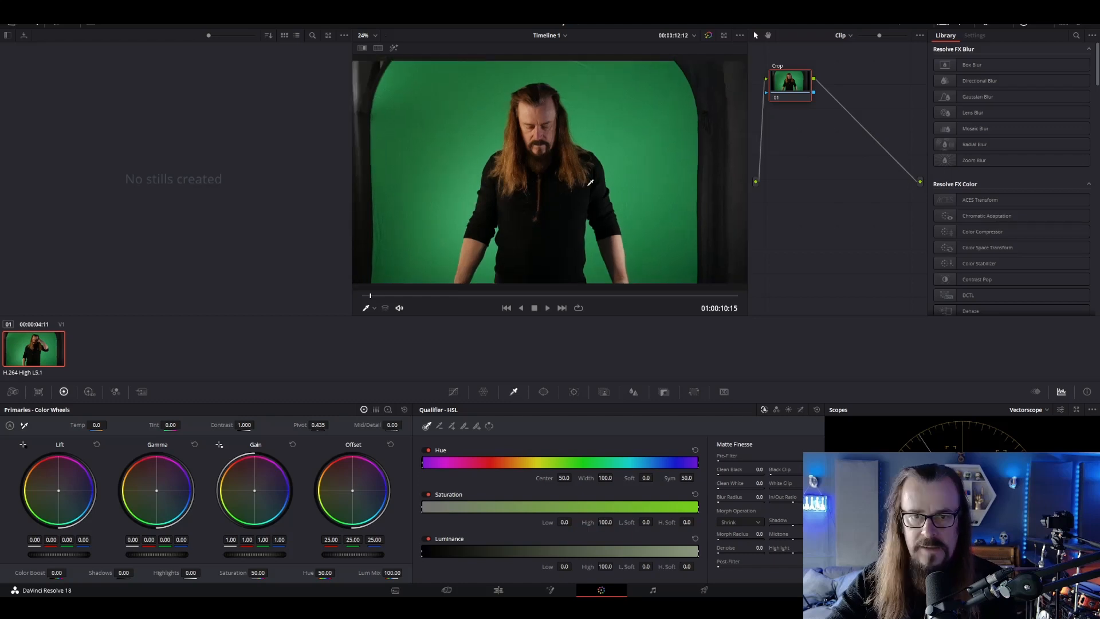
Draw a window on the Crop node that encloses the green screen inside the arch, with extra points angling its upper corners
{"action": "scroll", "coordinate": [590, 183], "scroll_direction": "down", "scroll_amount": 2}
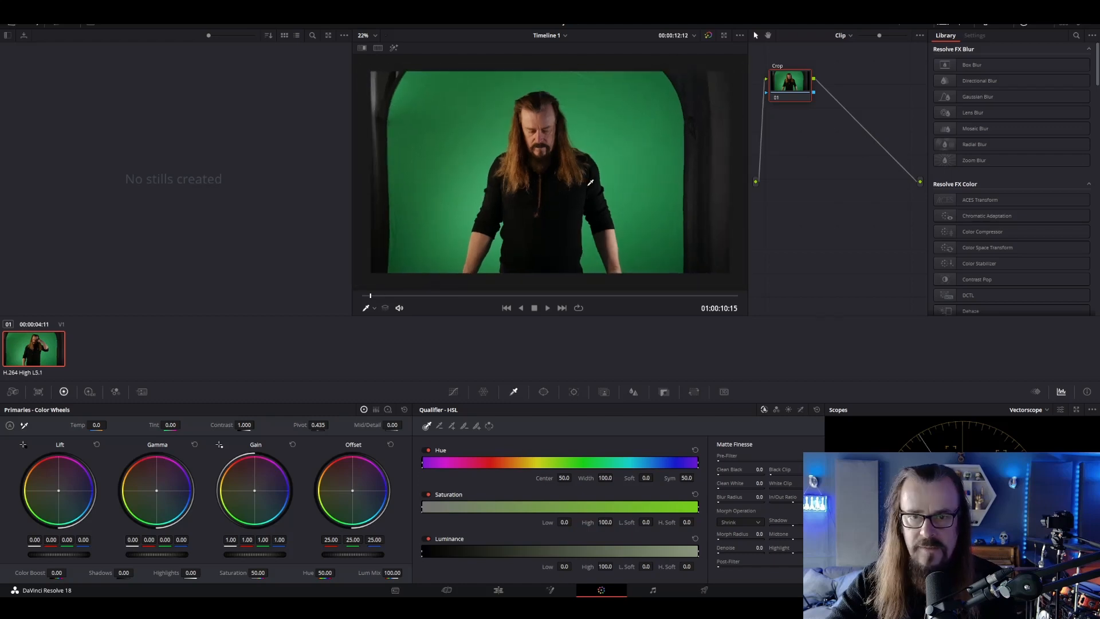
{"action": "scroll", "coordinate": [591, 182], "scroll_direction": "down", "scroll_amount": 1}
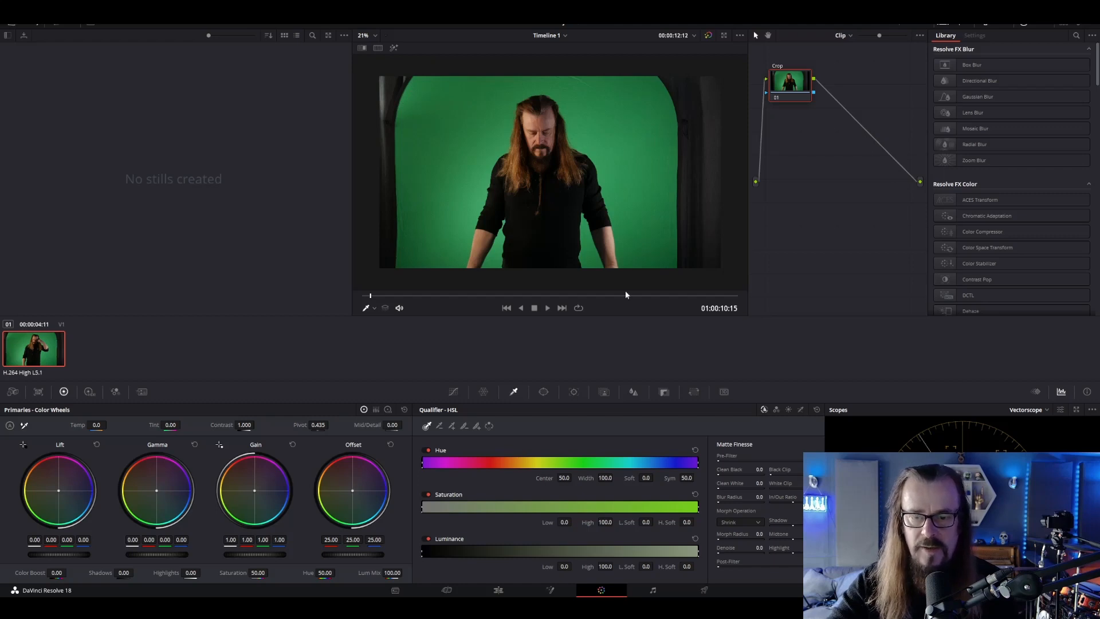
{"action": "left_click", "coordinate": [543, 392]}
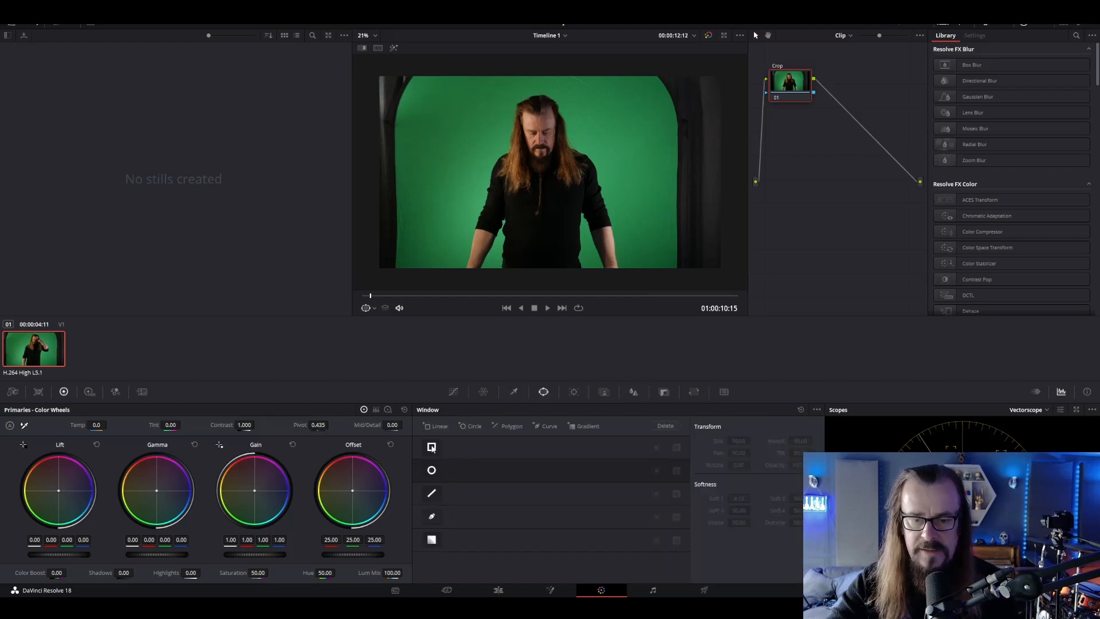
{"action": "left_click", "coordinate": [434, 495]}
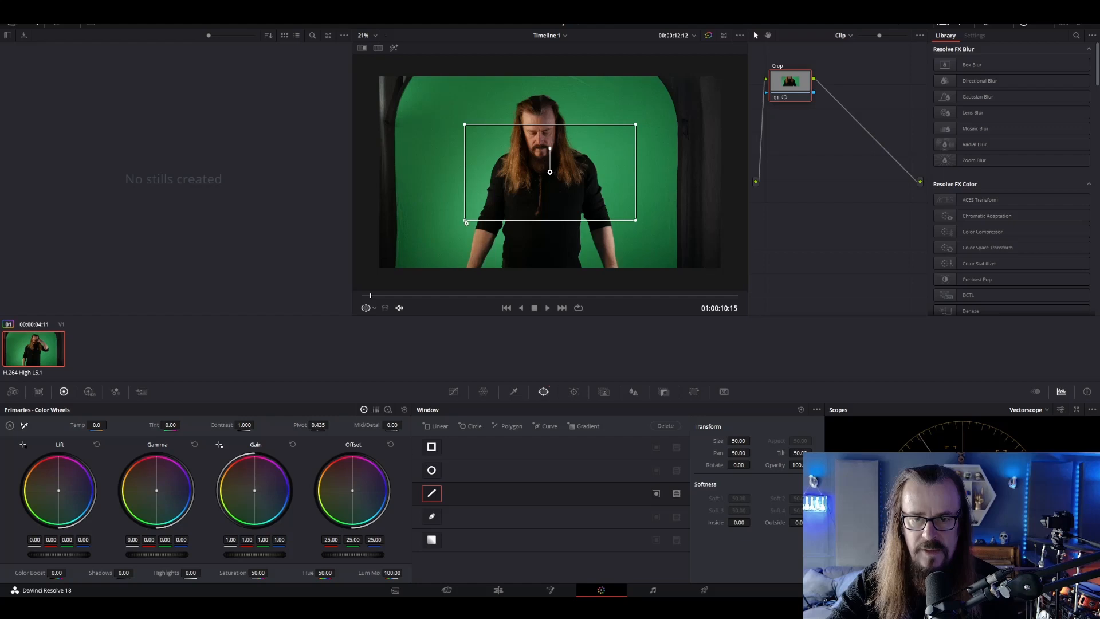
{"action": "left_click_drag", "start_coordinate": [466, 221], "coordinate": [399, 279]}
{"action": "left_click_drag", "start_coordinate": [635, 220], "coordinate": [673, 275]}
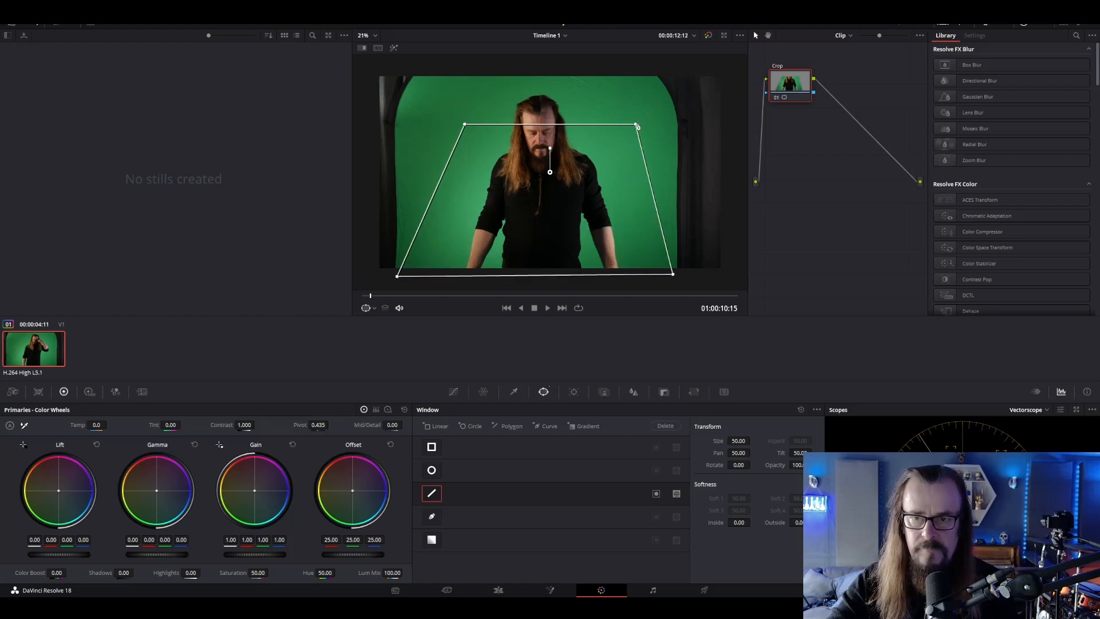
{"action": "left_click_drag", "start_coordinate": [636, 124], "coordinate": [652, 73]}
{"action": "left_click_drag", "start_coordinate": [465, 124], "coordinate": [408, 121]}
{"action": "left_click_drag", "start_coordinate": [427, 117], "coordinate": [401, 121]}
{"action": "left_click_drag", "start_coordinate": [397, 276], "coordinate": [402, 277]}
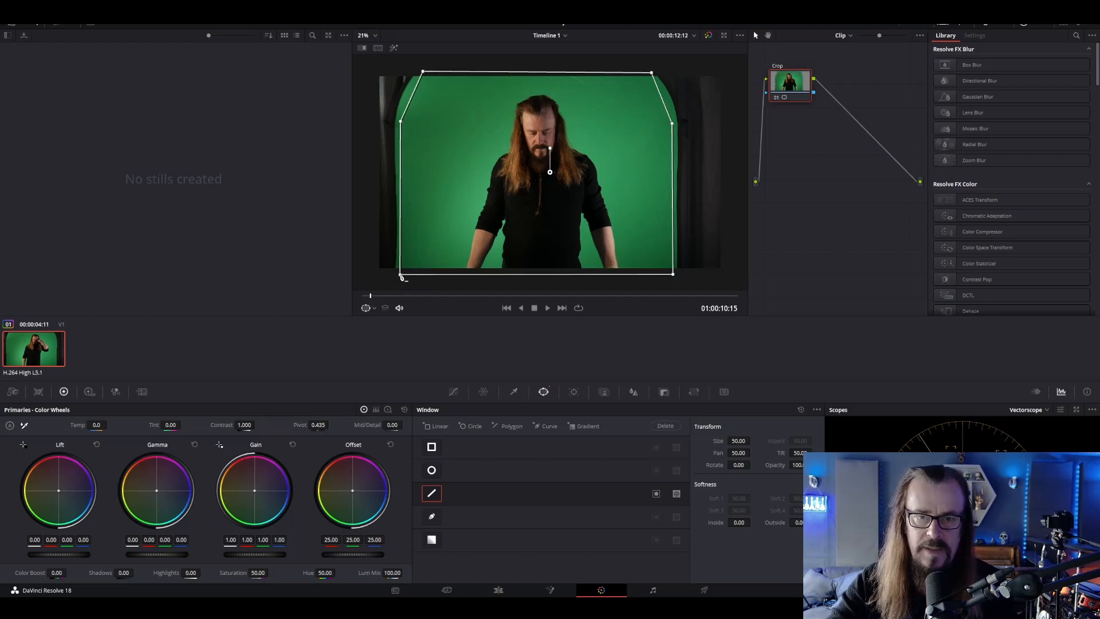
Add an alpha output to the node graph and connect the Crop node's alpha to it
{"action": "right_click", "coordinate": [827, 161]}
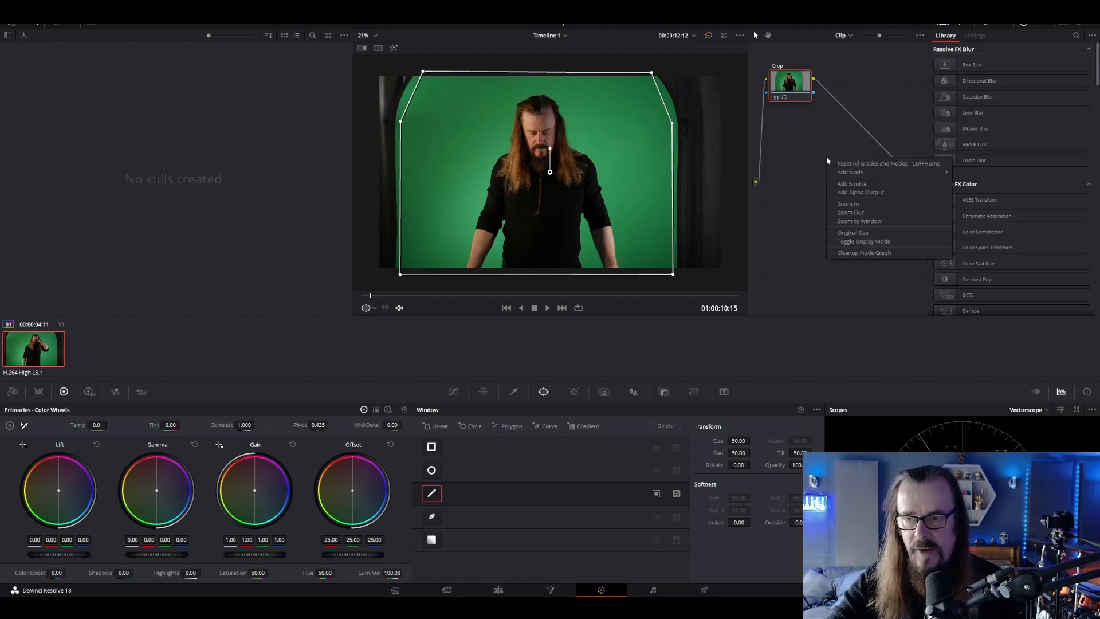
{"action": "left_click", "coordinate": [868, 192]}
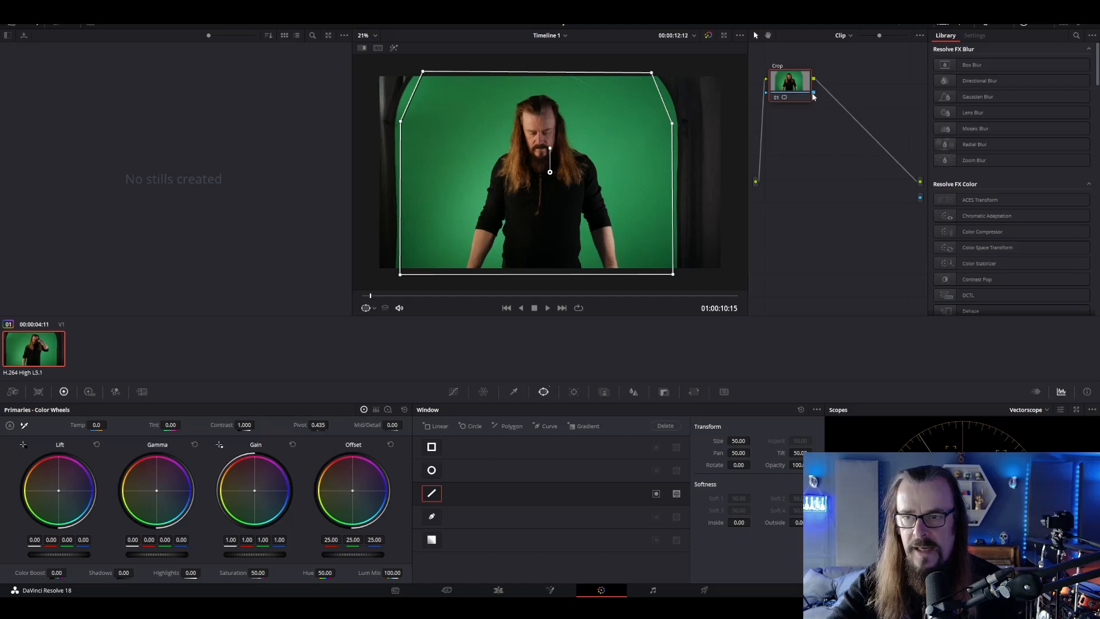
{"action": "left_click_drag", "start_coordinate": [814, 93], "coordinate": [921, 198]}
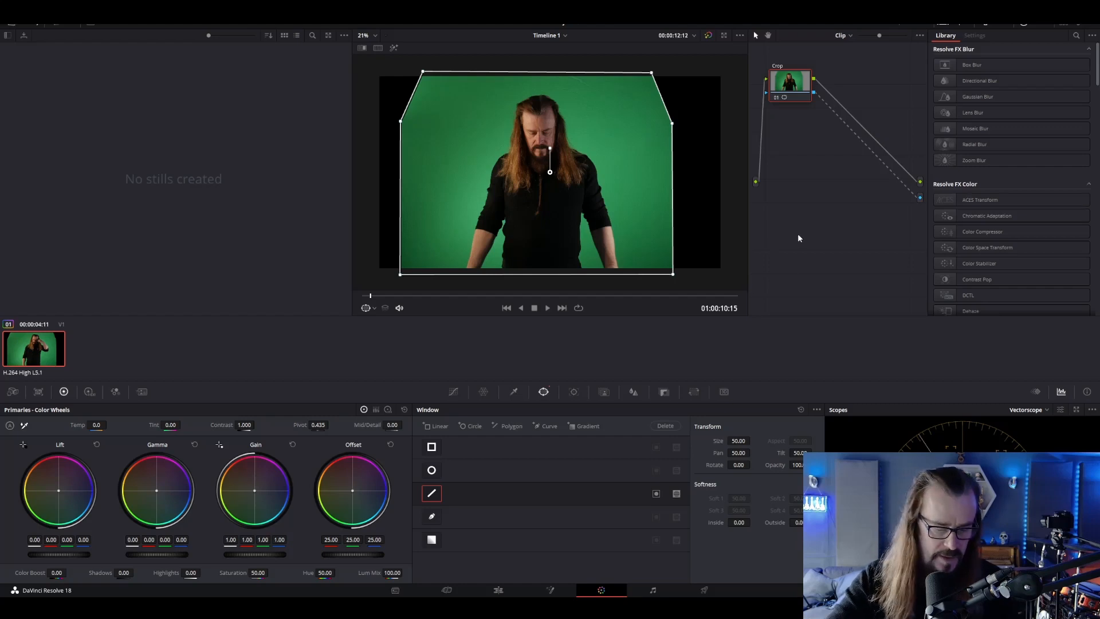
Add a serial node after Crop and route the Crop node's alpha through it to the alpha output
{"action": "key", "text": "alt+s"}
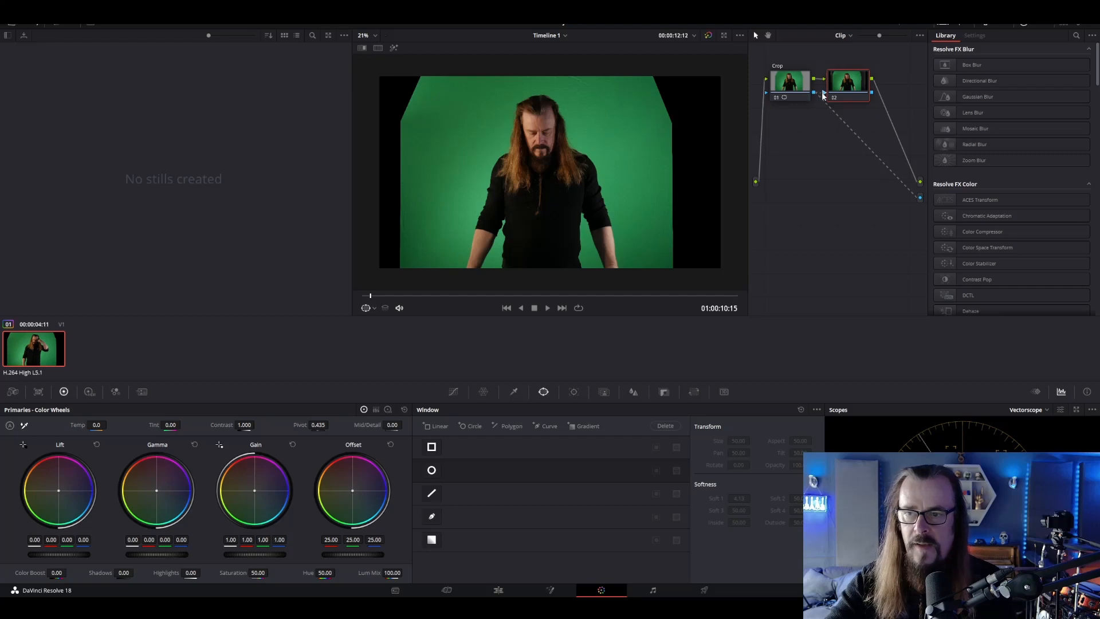
{"action": "left_click_drag", "start_coordinate": [814, 92], "coordinate": [824, 93]}
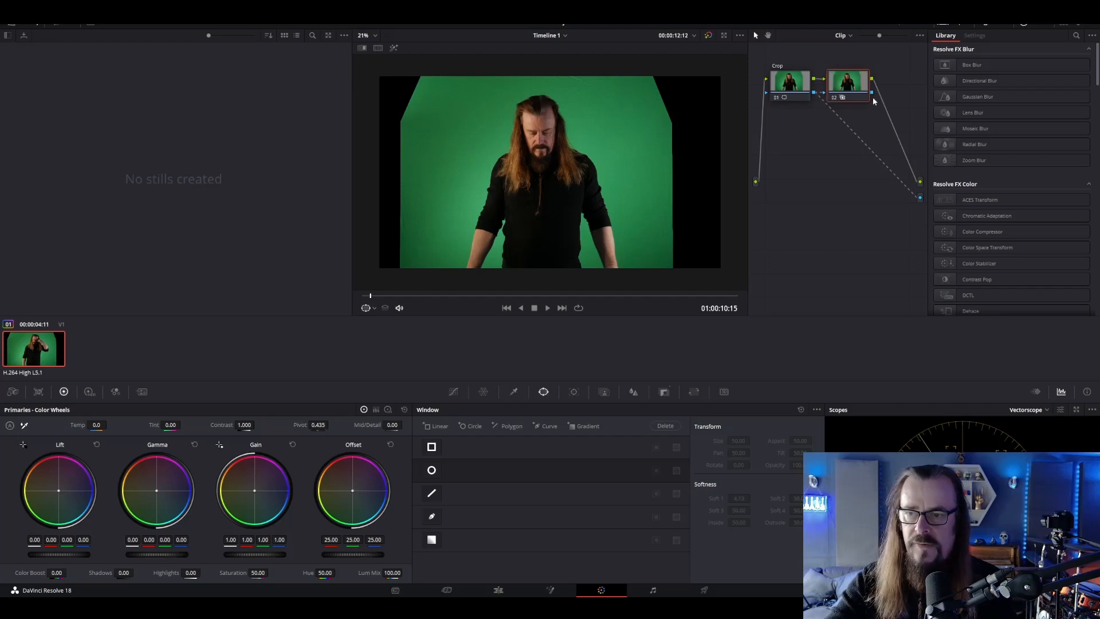
{"action": "left_click_drag", "start_coordinate": [908, 189], "coordinate": [922, 199]}
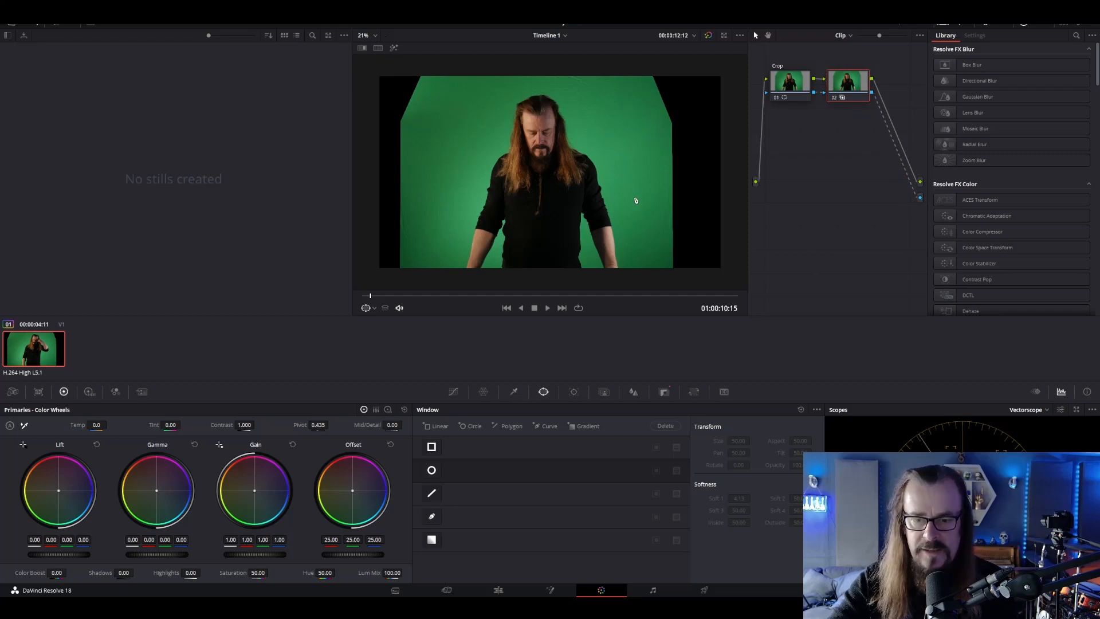
Set the second node's qualifier to 3D and sample the green with a stroke alongside the singer's hair
{"action": "left_click", "coordinate": [514, 392]}
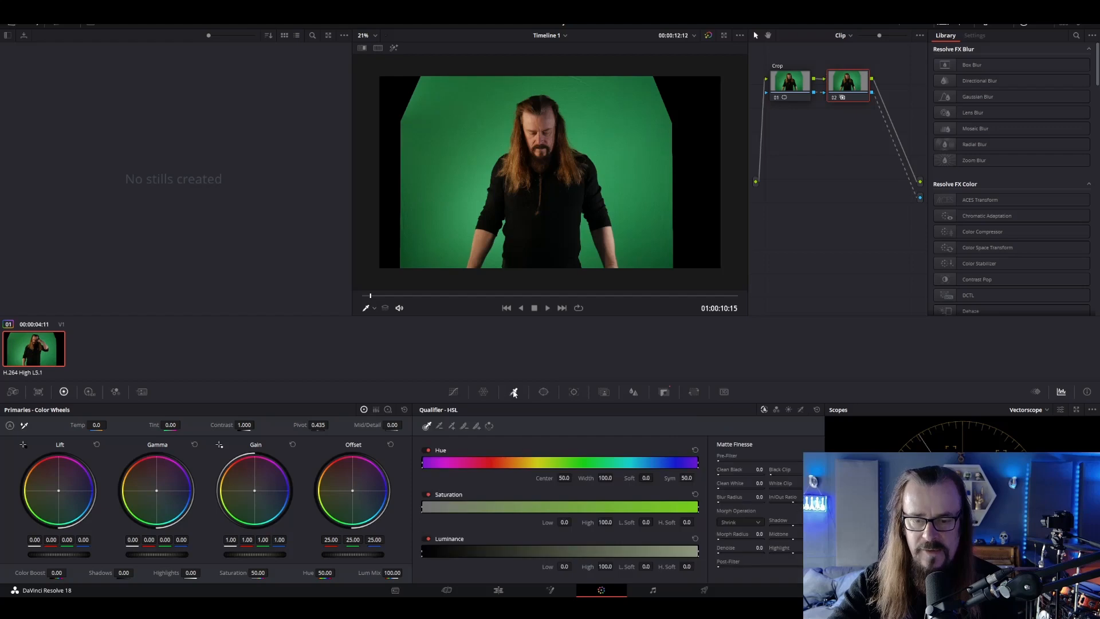
{"action": "left_click", "coordinate": [802, 410]}
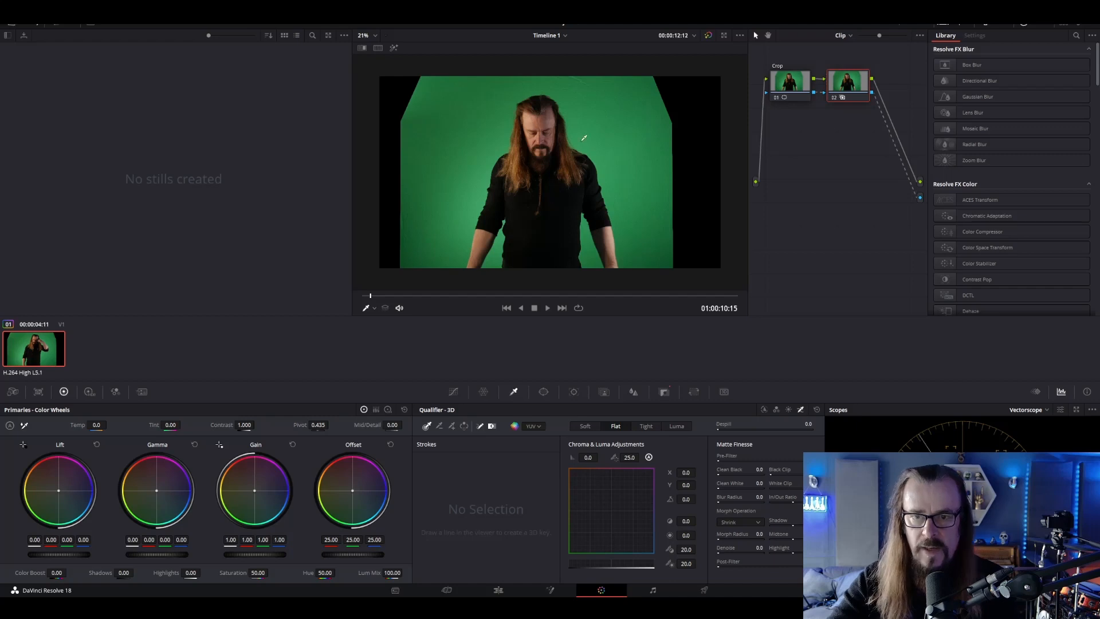
{"action": "scroll", "coordinate": [584, 138], "scroll_direction": "up", "scroll_amount": 5}
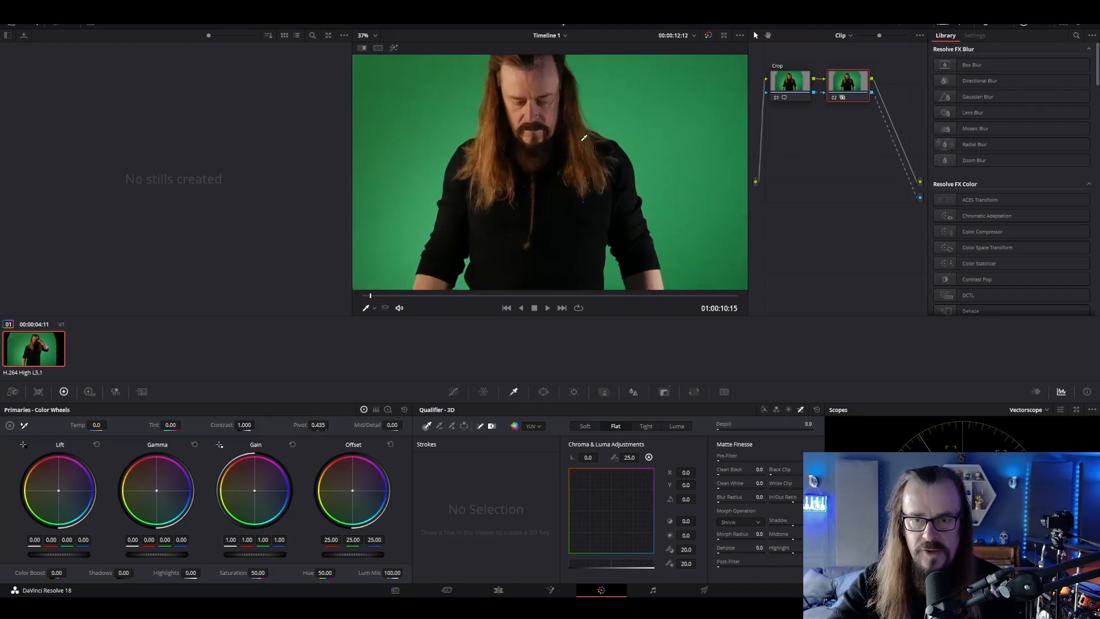
{"action": "scroll", "coordinate": [584, 138], "scroll_direction": "up", "scroll_amount": 4}
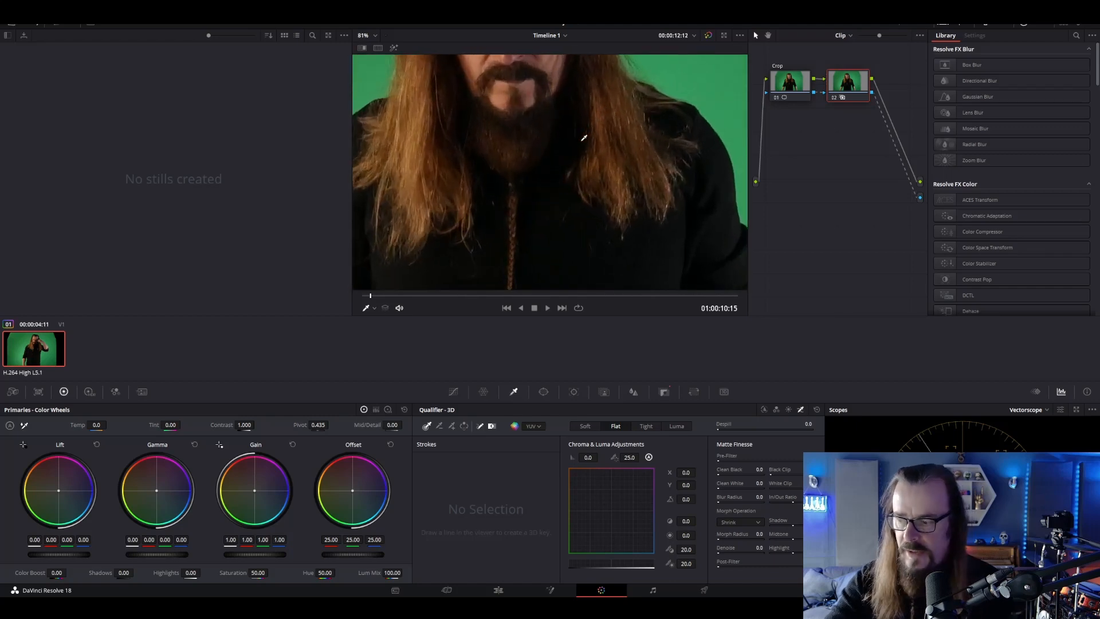
{"action": "left_click_drag", "start_coordinate": [627, 167], "coordinate": [618, 229]}
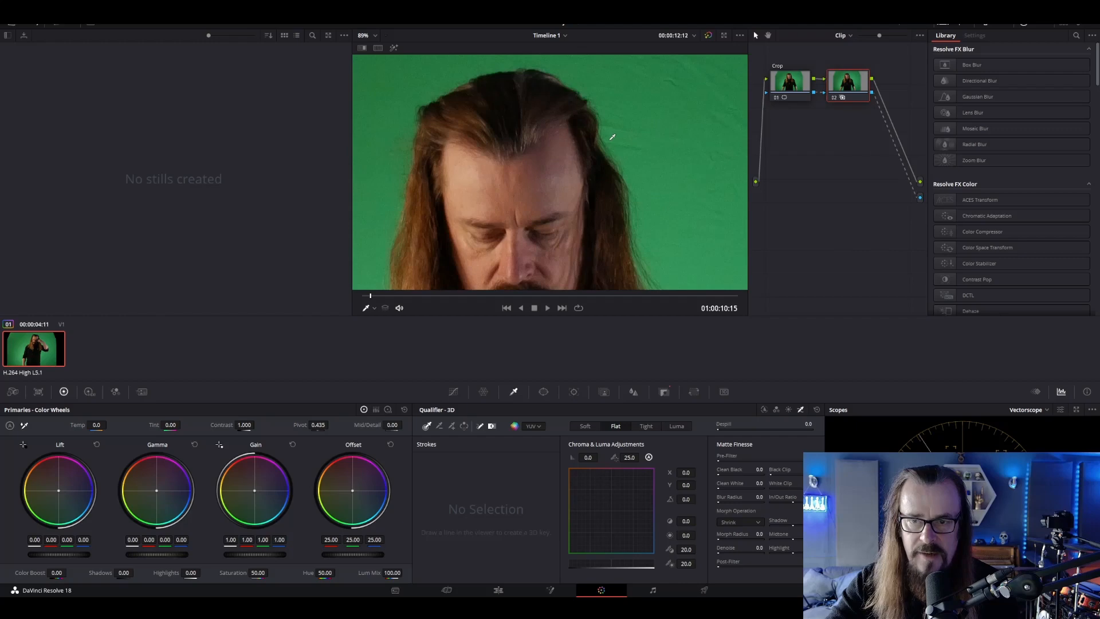
{"action": "mouse_move", "coordinate": [609, 140]}
{"action": "left_mouse_down"}
{"action": "mouse_move", "coordinate": [637, 184]}
{"action": "mouse_move", "coordinate": [657, 271]}
{"action": "left_mouse_up"}
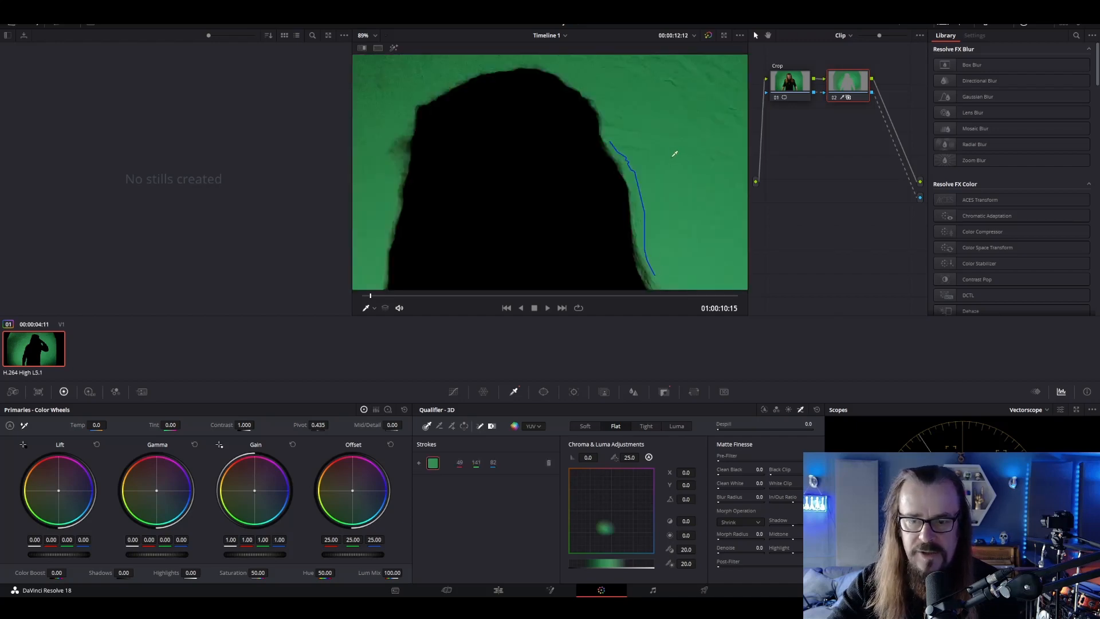
Add strokes across the green screen on both sides of the singer to the 3D key, and invert the selection
{"action": "scroll", "coordinate": [675, 154], "scroll_direction": "down", "scroll_amount": 5}
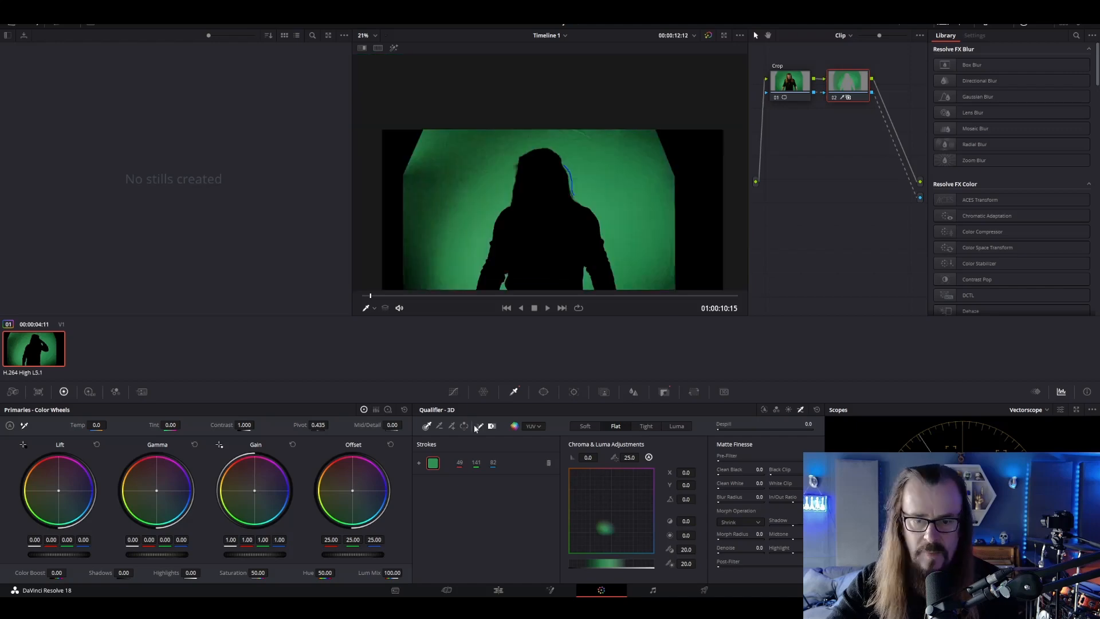
{"action": "left_click", "coordinate": [452, 427]}
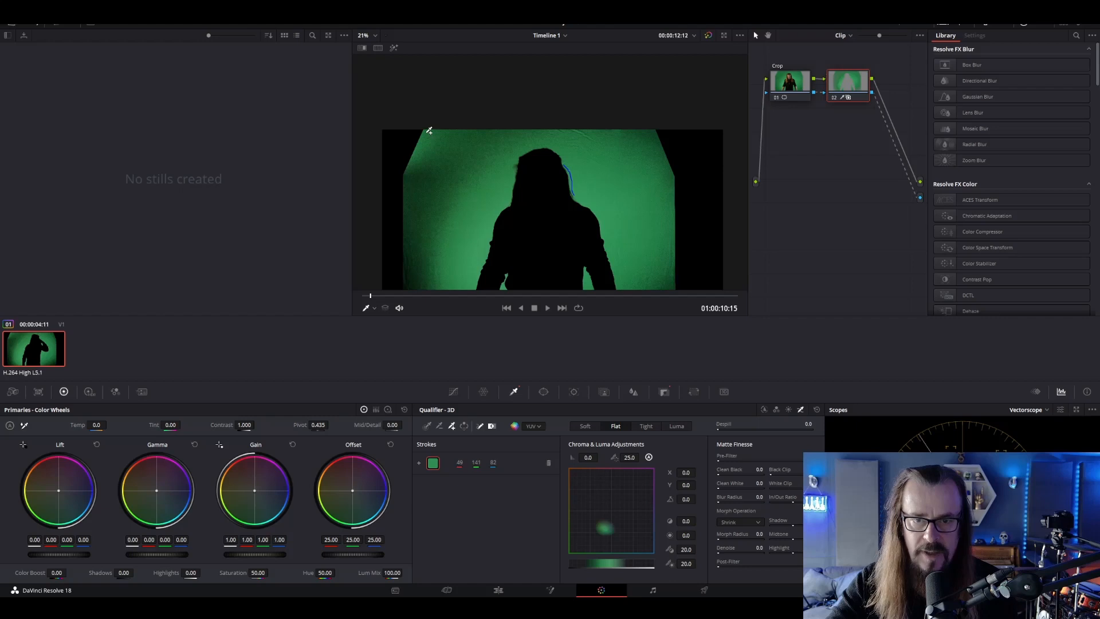
{"action": "mouse_move", "coordinate": [430, 131]}
{"action": "left_mouse_down"}
{"action": "mouse_move", "coordinate": [496, 160]}
{"action": "mouse_move", "coordinate": [424, 181]}
{"action": "mouse_move", "coordinate": [410, 199]}
{"action": "mouse_move", "coordinate": [409, 285]}
{"action": "mouse_move", "coordinate": [406, 182]}
{"action": "mouse_move", "coordinate": [438, 169]}
{"action": "mouse_move", "coordinate": [461, 184]}
{"action": "mouse_move", "coordinate": [480, 256]}
{"action": "mouse_move", "coordinate": [512, 157]}
{"action": "left_mouse_up"}
{"action": "left_click", "coordinate": [524, 141]}
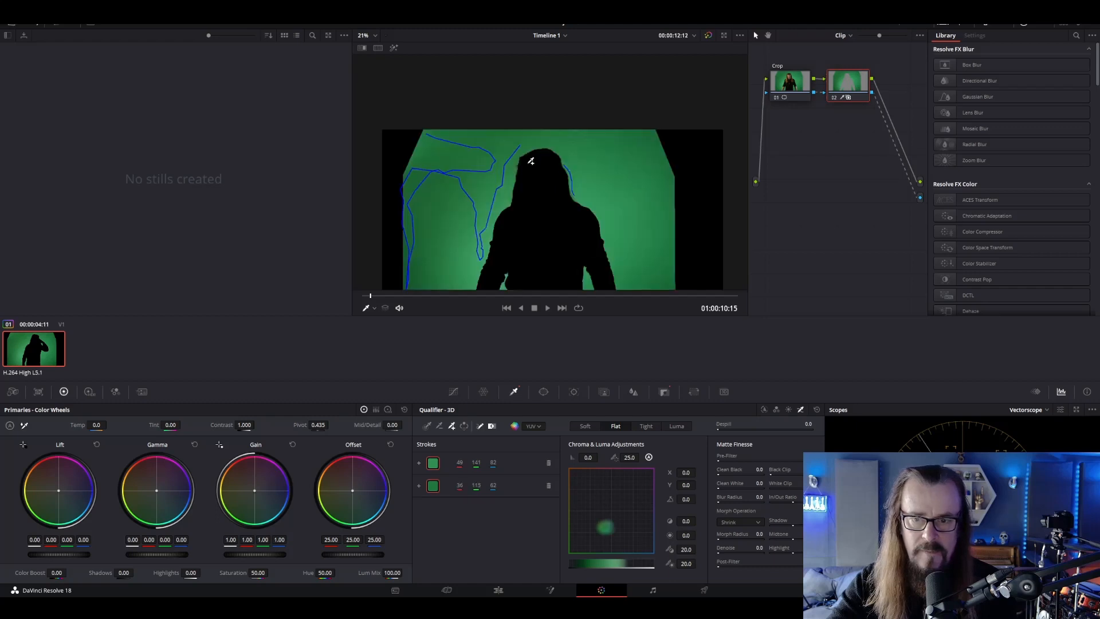
{"action": "mouse_move", "coordinate": [557, 135]}
{"action": "left_mouse_down"}
{"action": "mouse_move", "coordinate": [649, 150]}
{"action": "mouse_move", "coordinate": [652, 237]}
{"action": "mouse_move", "coordinate": [666, 269]}
{"action": "mouse_move", "coordinate": [635, 270]}
{"action": "mouse_move", "coordinate": [581, 163]}
{"action": "mouse_move", "coordinate": [605, 160]}
{"action": "mouse_move", "coordinate": [622, 177]}
{"action": "mouse_move", "coordinate": [631, 219]}
{"action": "left_mouse_up"}
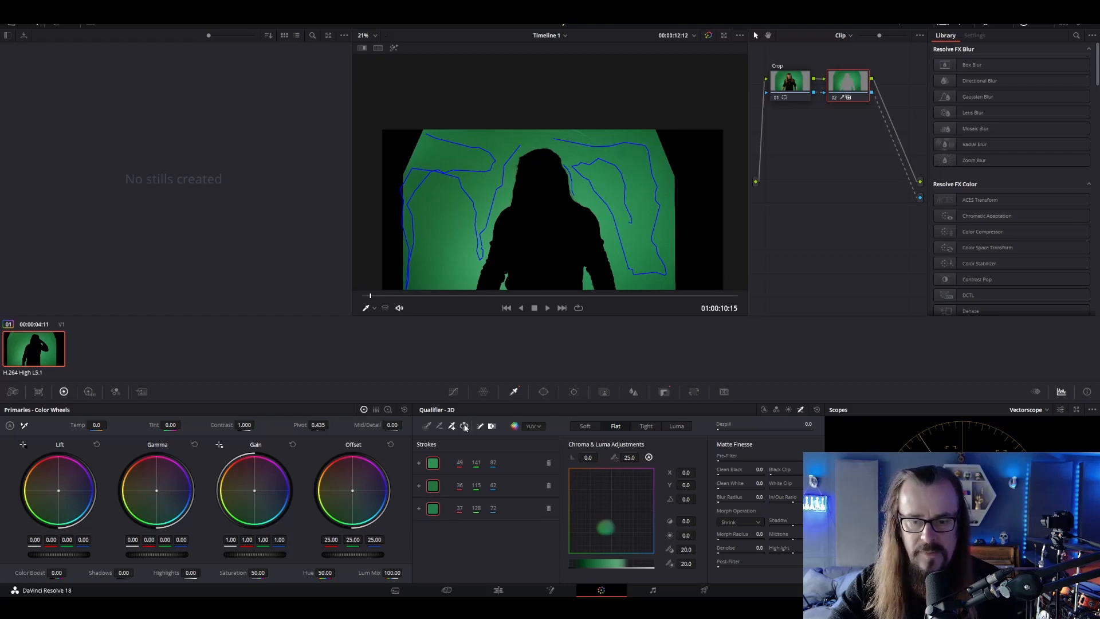
{"action": "left_click", "coordinate": [465, 426]}
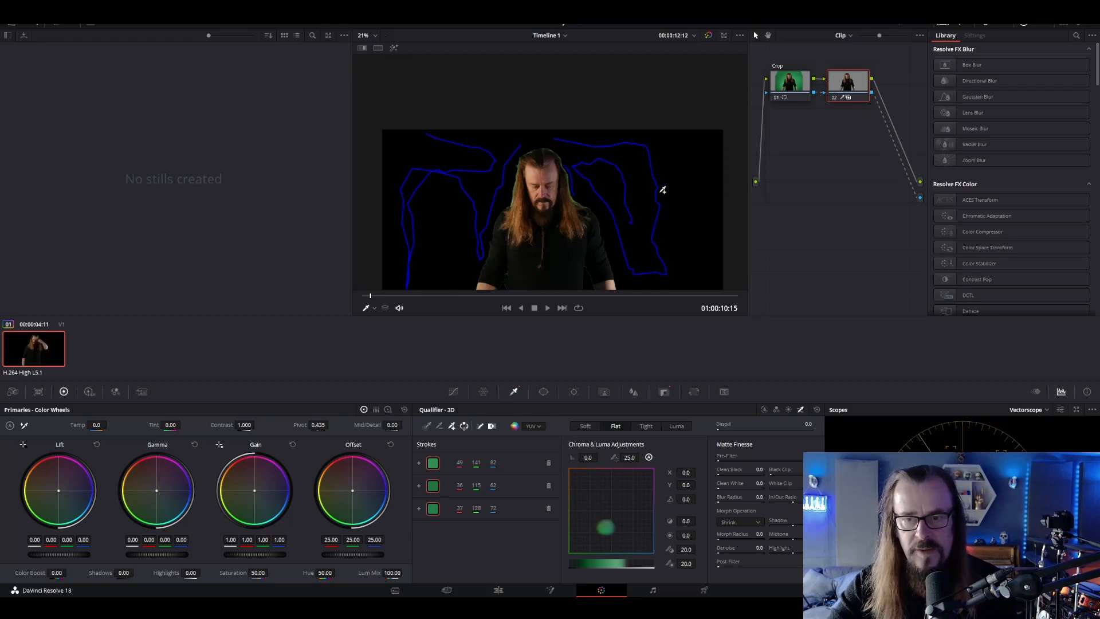
Raise the 3D qualifier's Despill to 100 to remove the green fringe around the hair
{"action": "scroll", "coordinate": [635, 184], "scroll_direction": "up", "scroll_amount": 3}
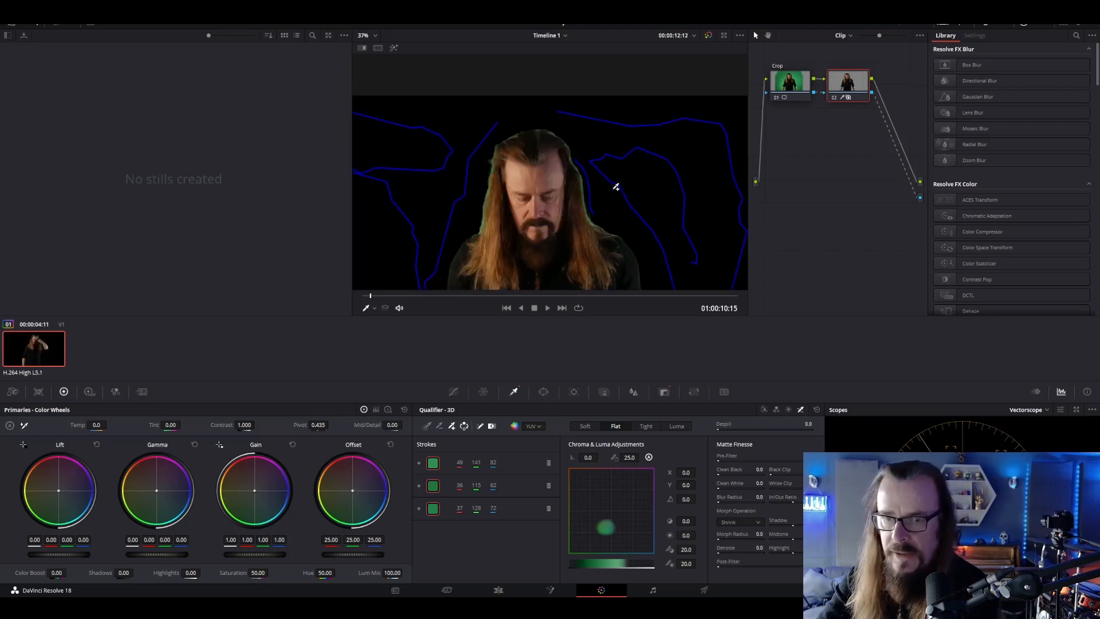
{"action": "left_click_drag", "start_coordinate": [620, 201], "coordinate": [622, 144]}
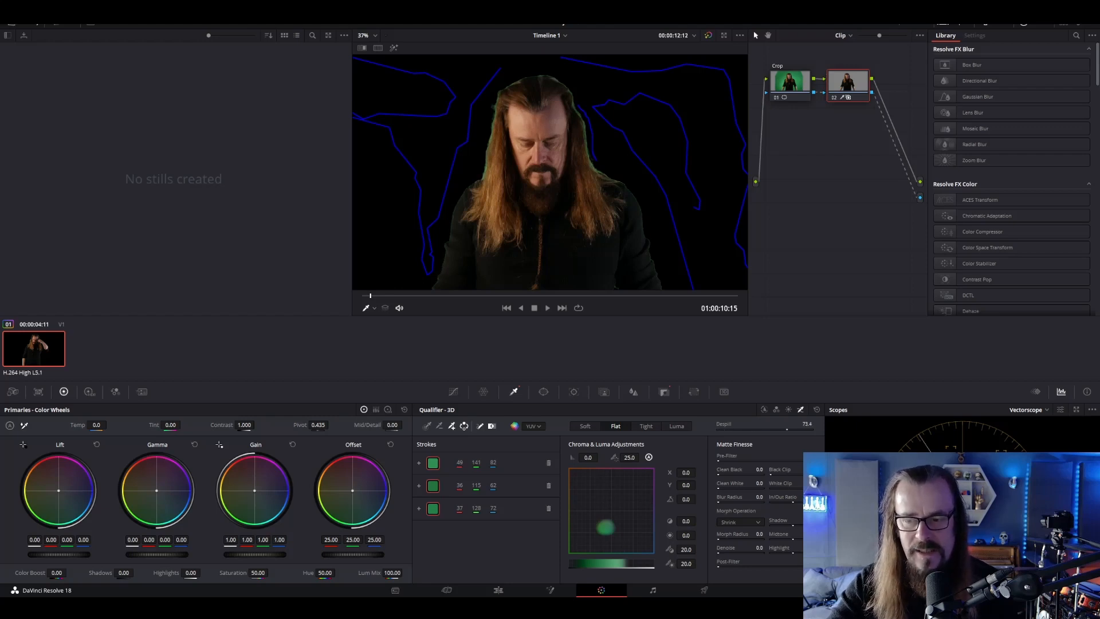
{"action": "left_click_drag", "start_coordinate": [787, 429], "coordinate": [812, 429]}
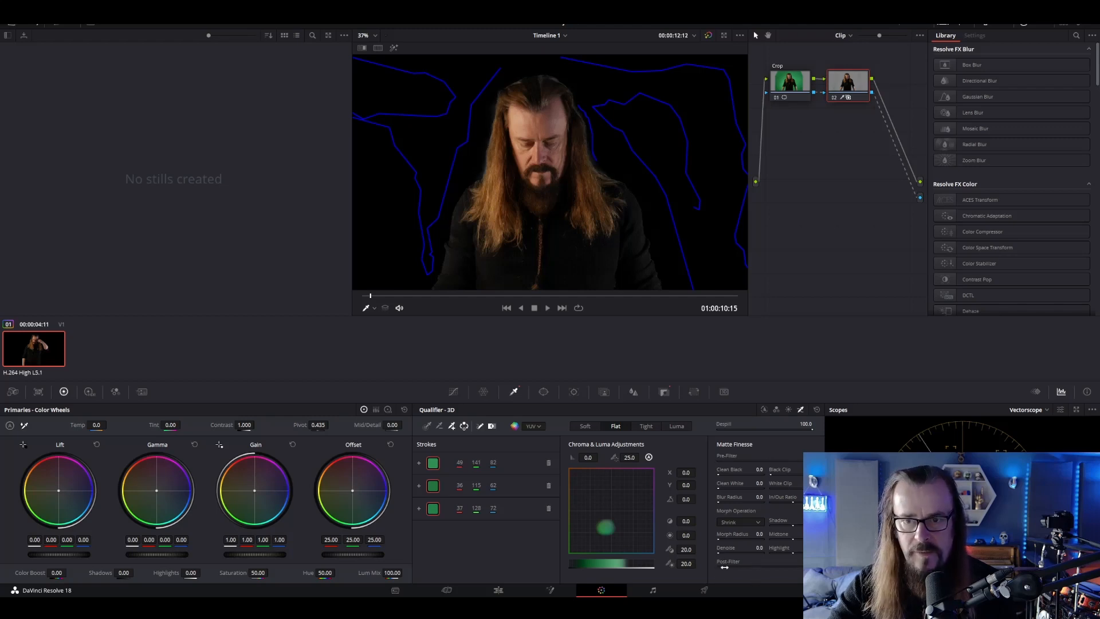
Check the key around the arms and torso, and set the matte's Morph Radius to 12.7 using the Shrink operation
{"action": "left_click_drag", "start_coordinate": [650, 244], "coordinate": [645, 135]}
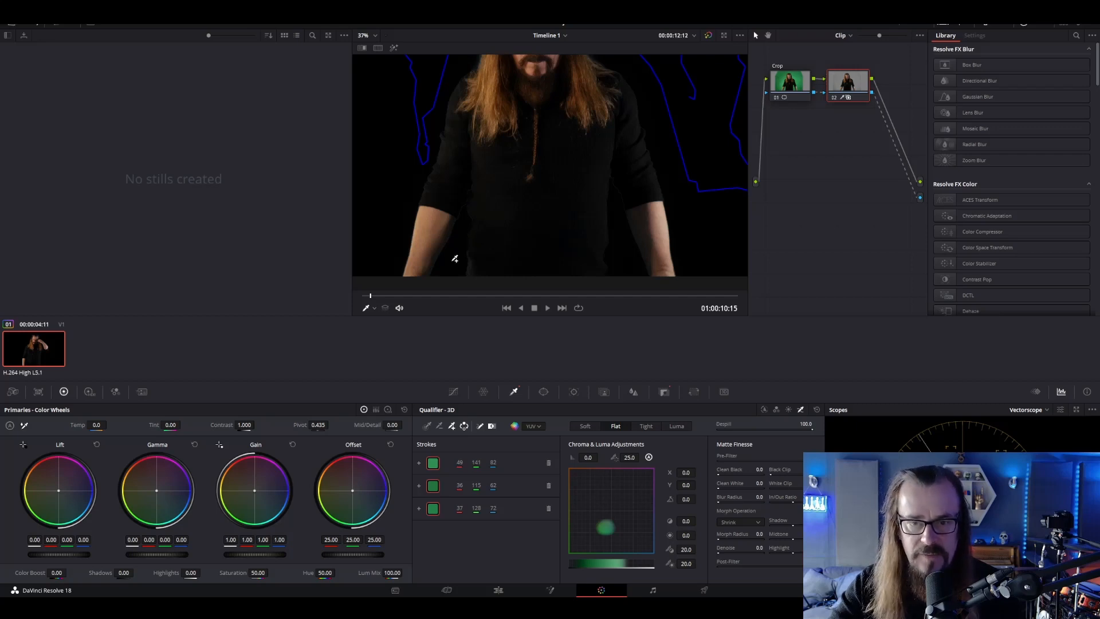
{"action": "scroll", "coordinate": [458, 243], "scroll_direction": "up", "scroll_amount": 4}
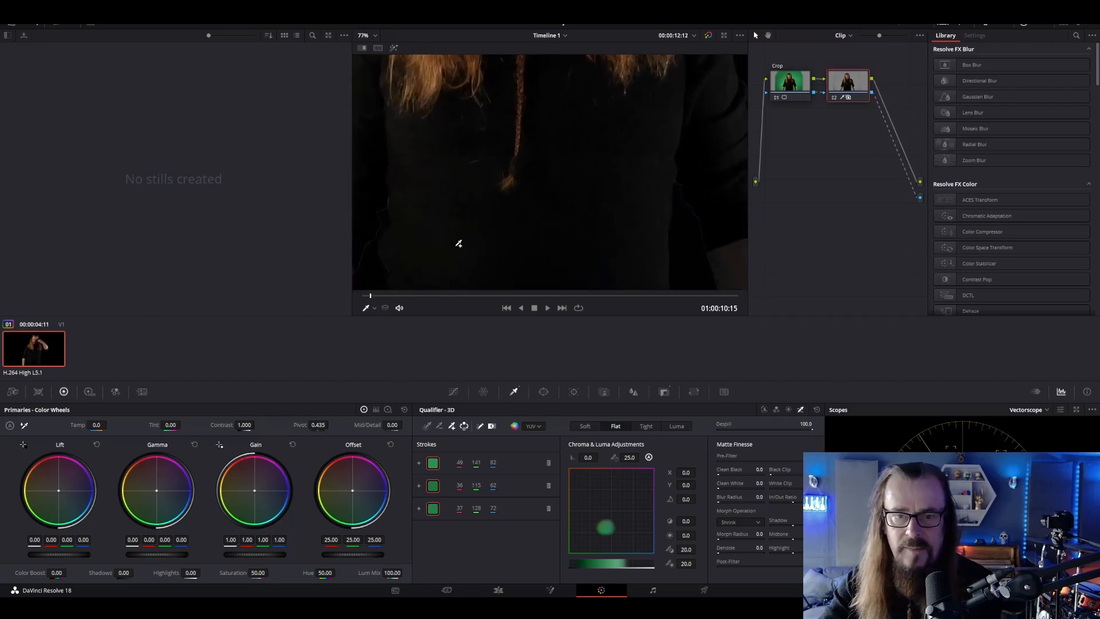
{"action": "scroll", "coordinate": [464, 228], "scroll_direction": "up", "scroll_amount": 1}
{"action": "left_click_drag", "start_coordinate": [464, 228], "coordinate": [577, 126]}
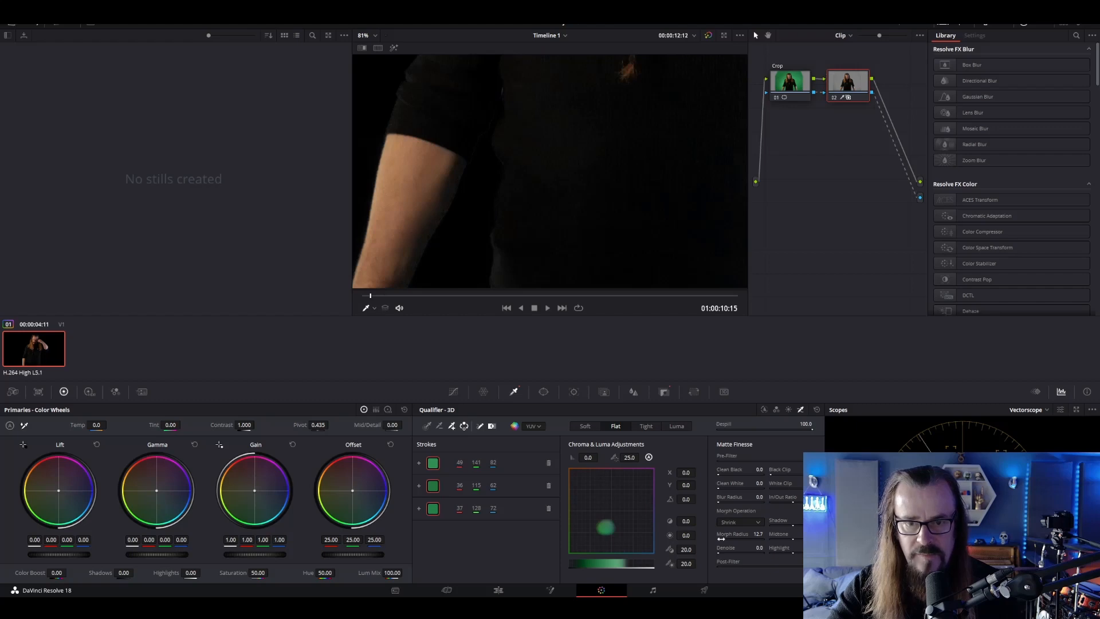
{"action": "left_click", "coordinate": [367, 36]}
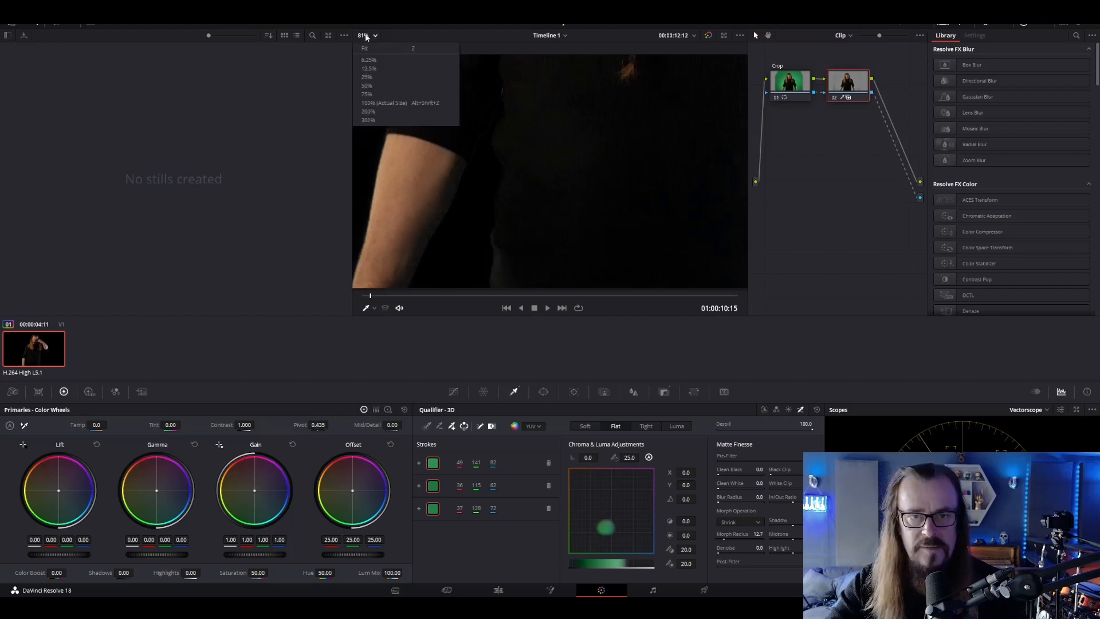
{"action": "left_click", "coordinate": [371, 49]}
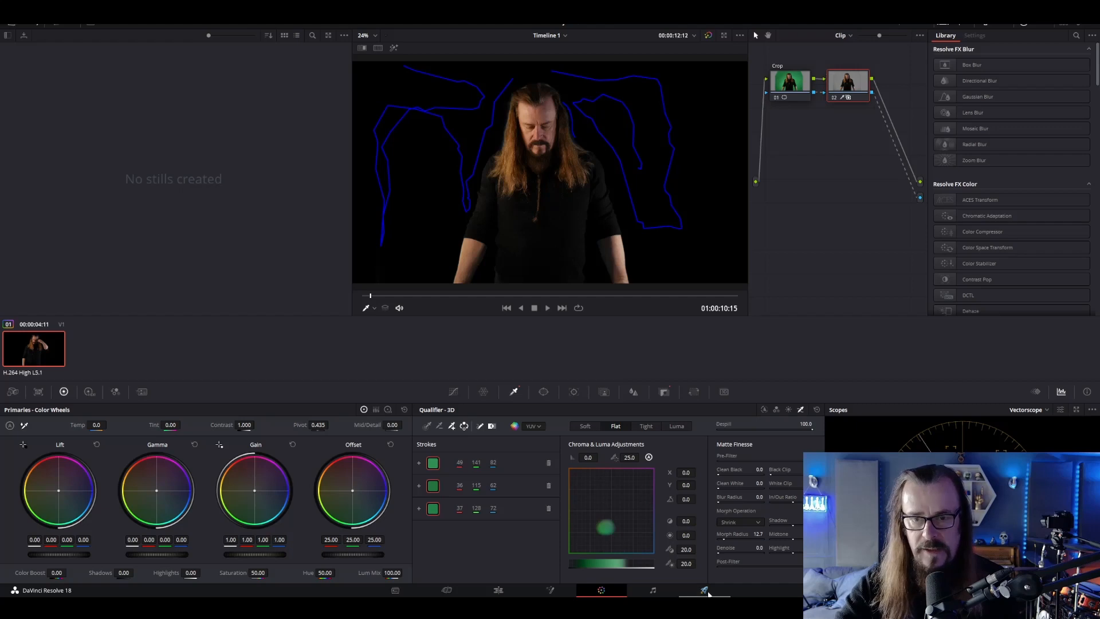
Set the render codec to GoPro CineForm on the Deliver page, keeping the QuickTime format
{"action": "left_click", "coordinate": [705, 590]}
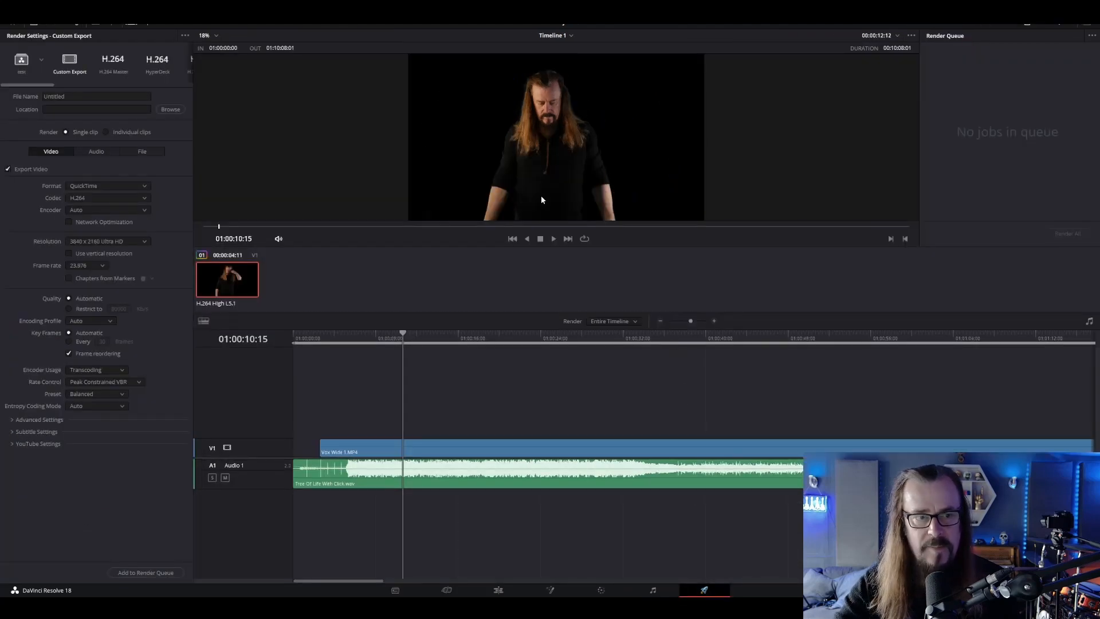
{"action": "left_click", "coordinate": [131, 197]}
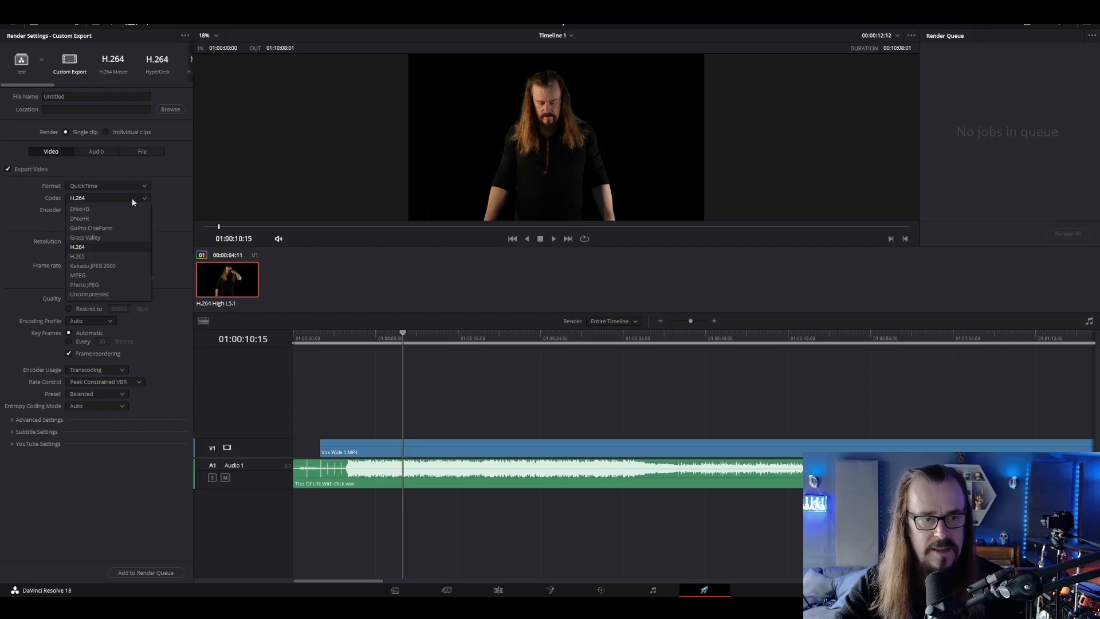
{"action": "left_click", "coordinate": [137, 228]}
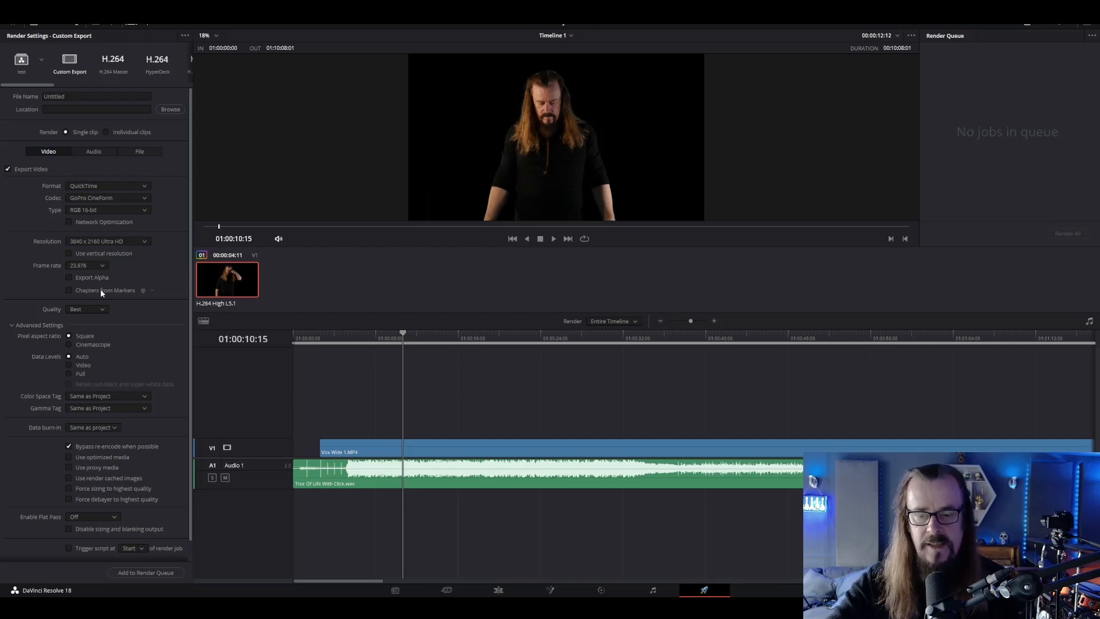
Place the derelict factory image on V2 at the playhead on the Edit page and set its Zoom to 1.890
{"action": "left_click", "coordinate": [503, 594]}
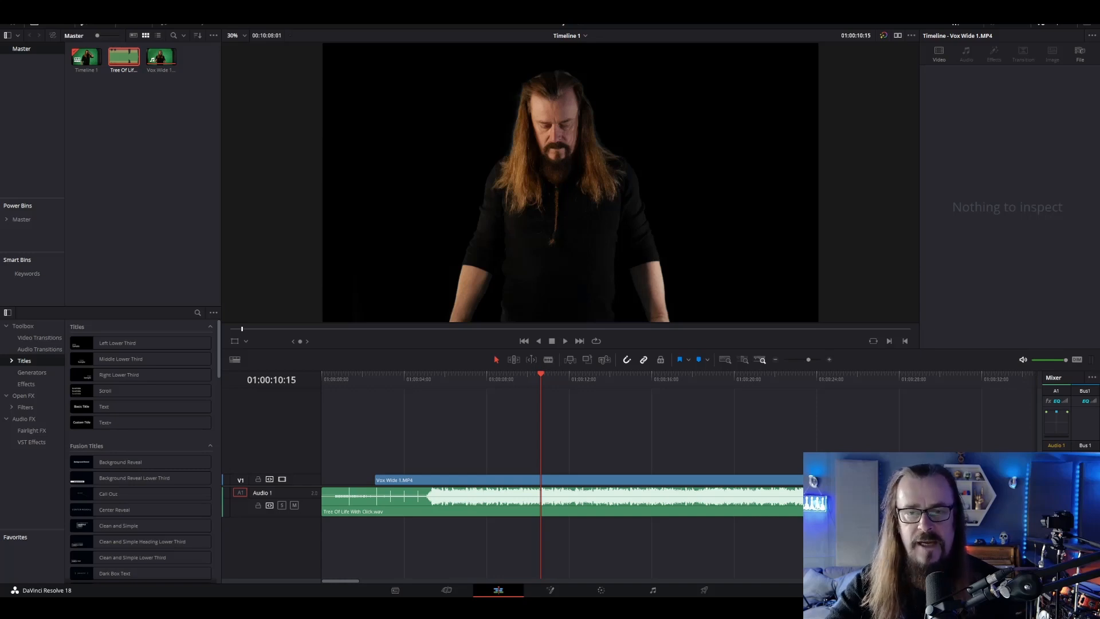
{"action": "left_click_drag", "start_coordinate": [767, 447], "coordinate": [529, 458]}
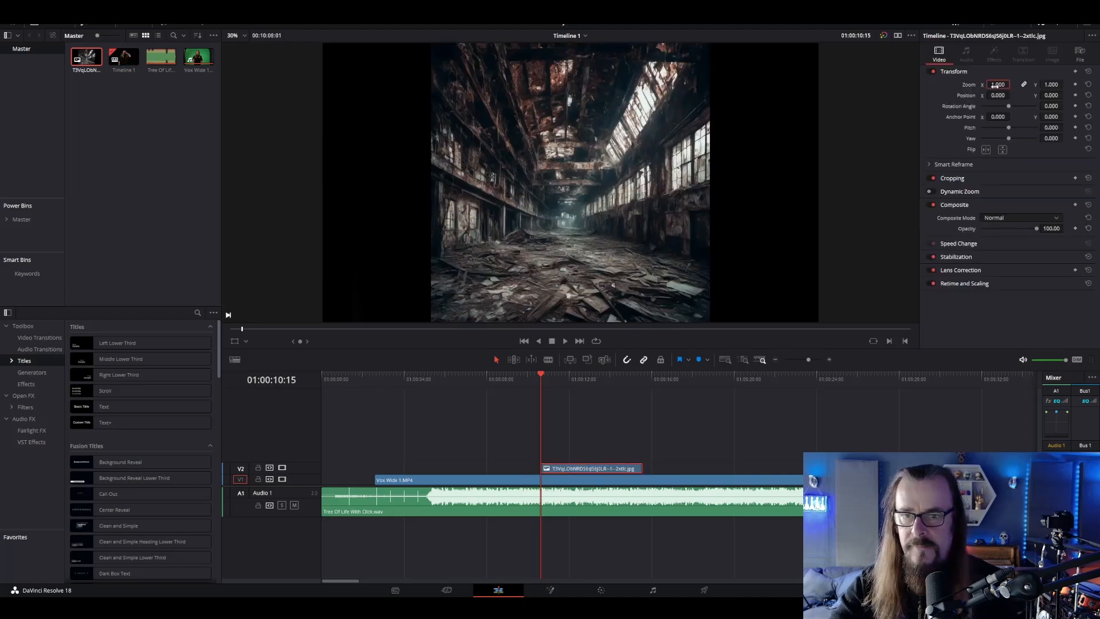
{"action": "left_click_drag", "start_coordinate": [996, 85], "coordinate": [1014, 85]}
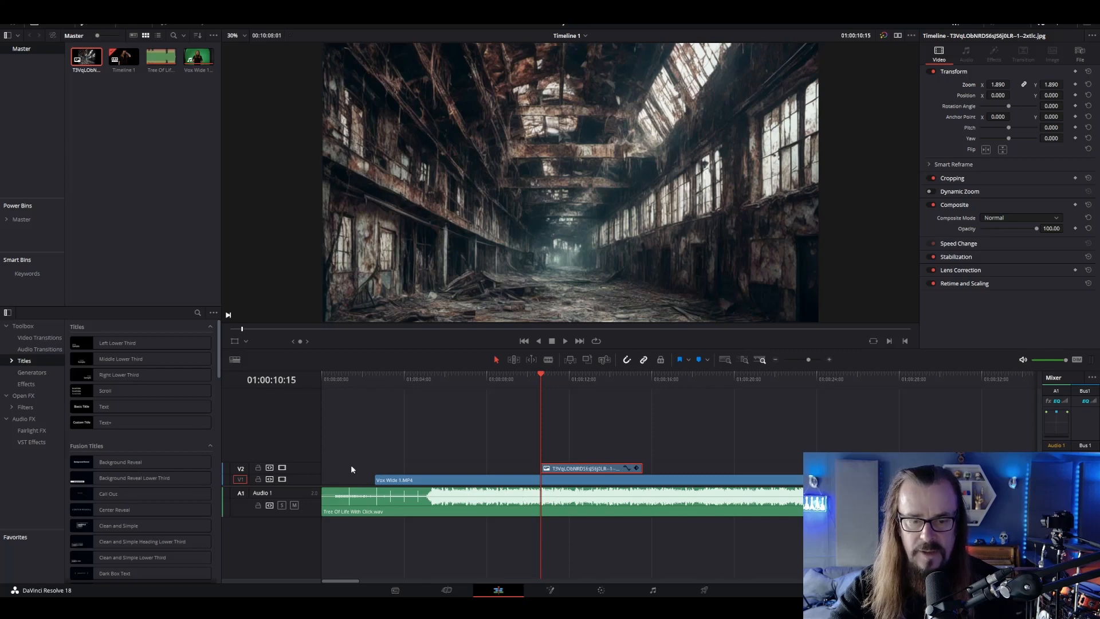
Move the factory image's track below the Vox Wide 1.MP4 track and extend the image in both directions beneath that clip
{"action": "right_click", "coordinate": [304, 470]}
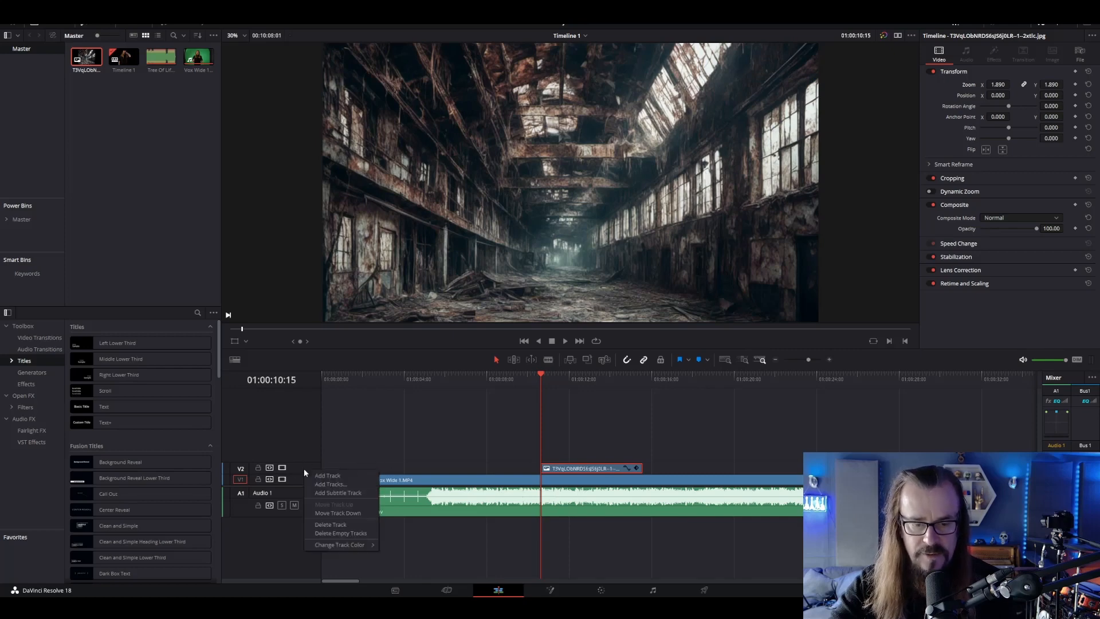
{"action": "left_click", "coordinate": [338, 514]}
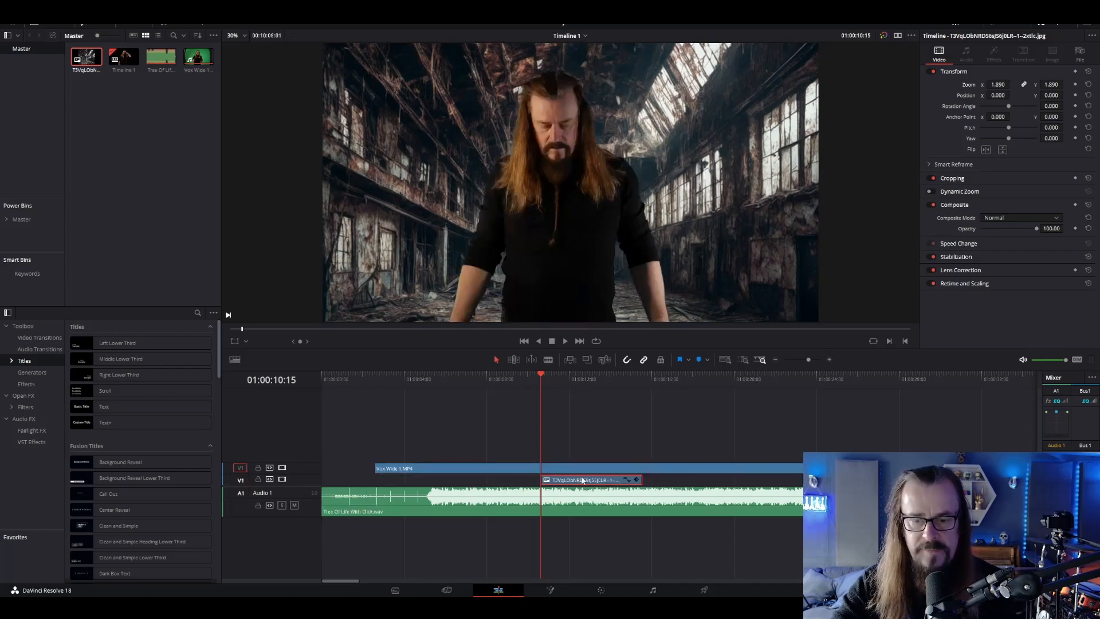
{"action": "left_click_drag", "start_coordinate": [543, 480], "coordinate": [374, 475]}
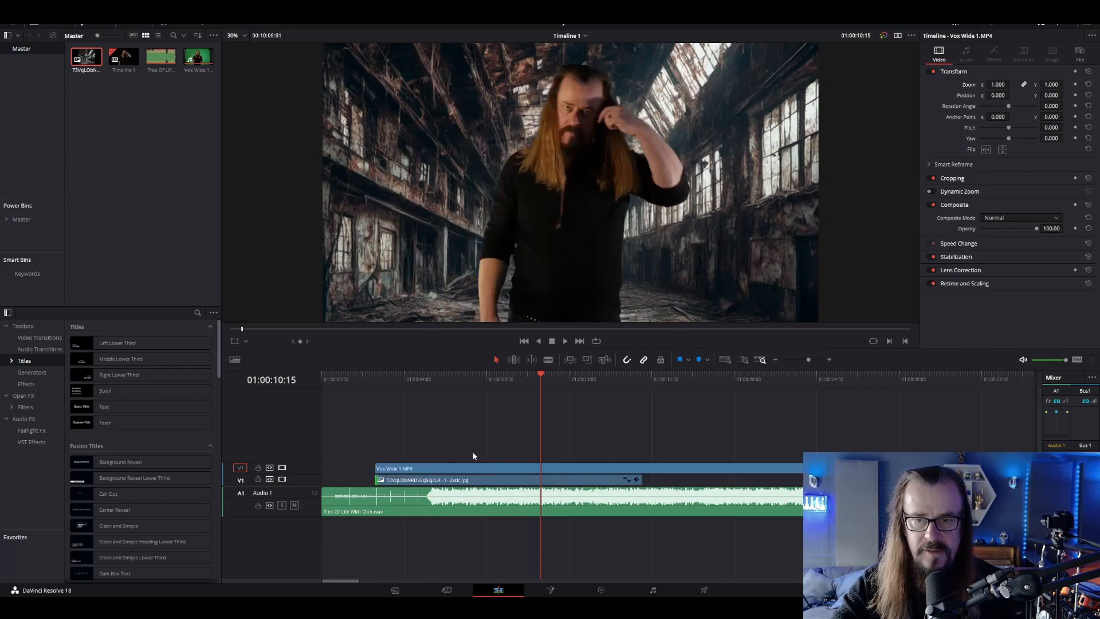
{"action": "left_click", "coordinate": [774, 359]}
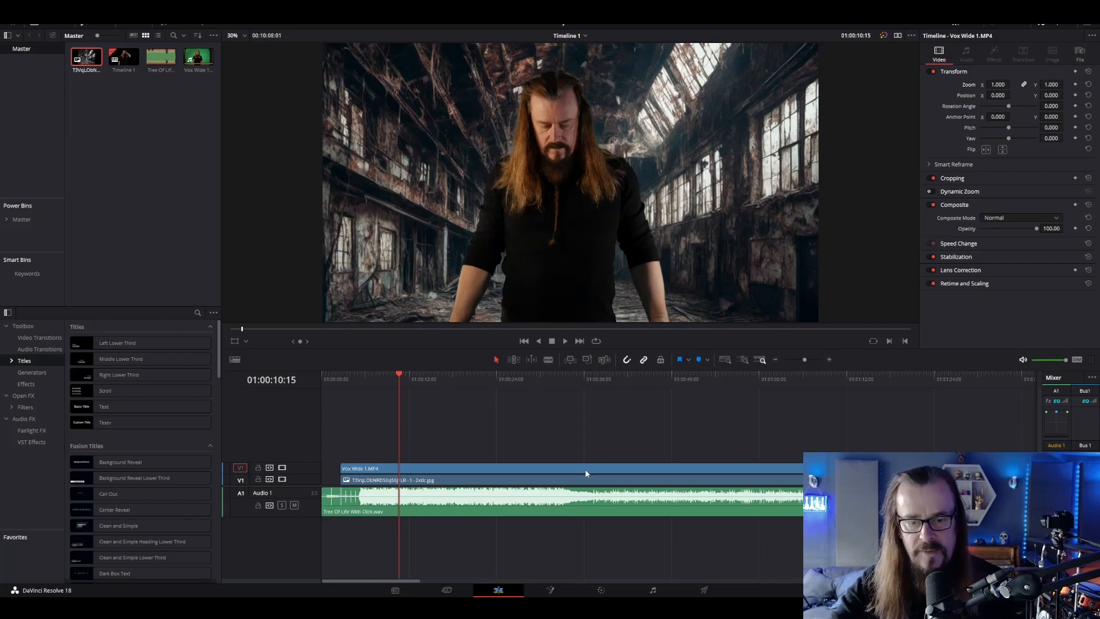
Darken the factory background image on the Color page by lowering its Lift to -0.08, and return to the Edit page
{"action": "left_click", "coordinate": [416, 482]}
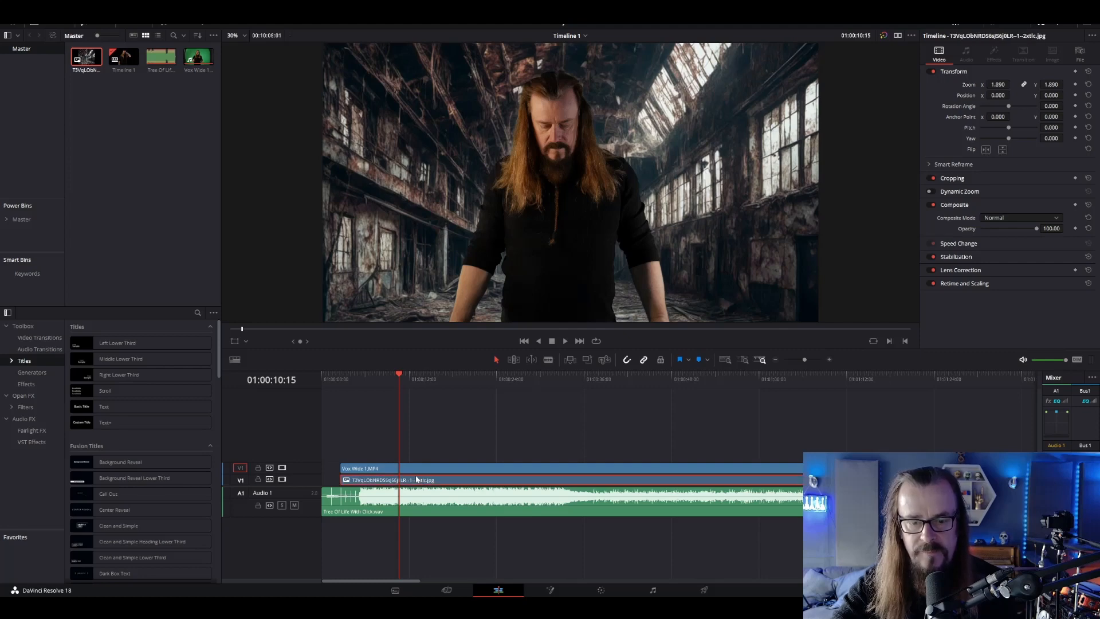
{"action": "left_click", "coordinate": [601, 591]}
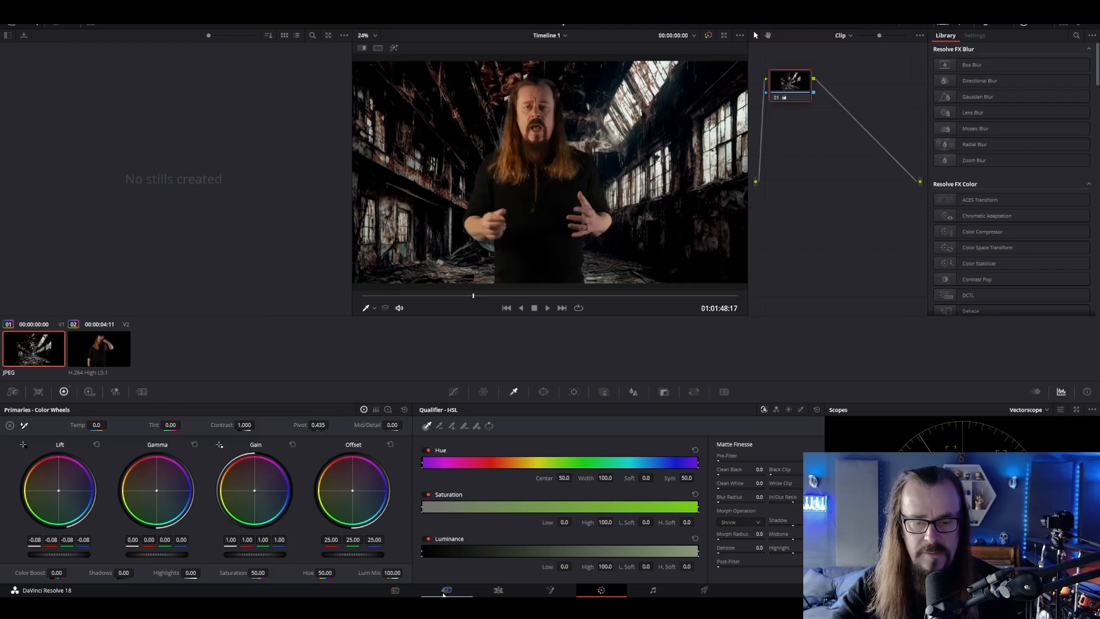
{"action": "left_click", "coordinate": [492, 590]}
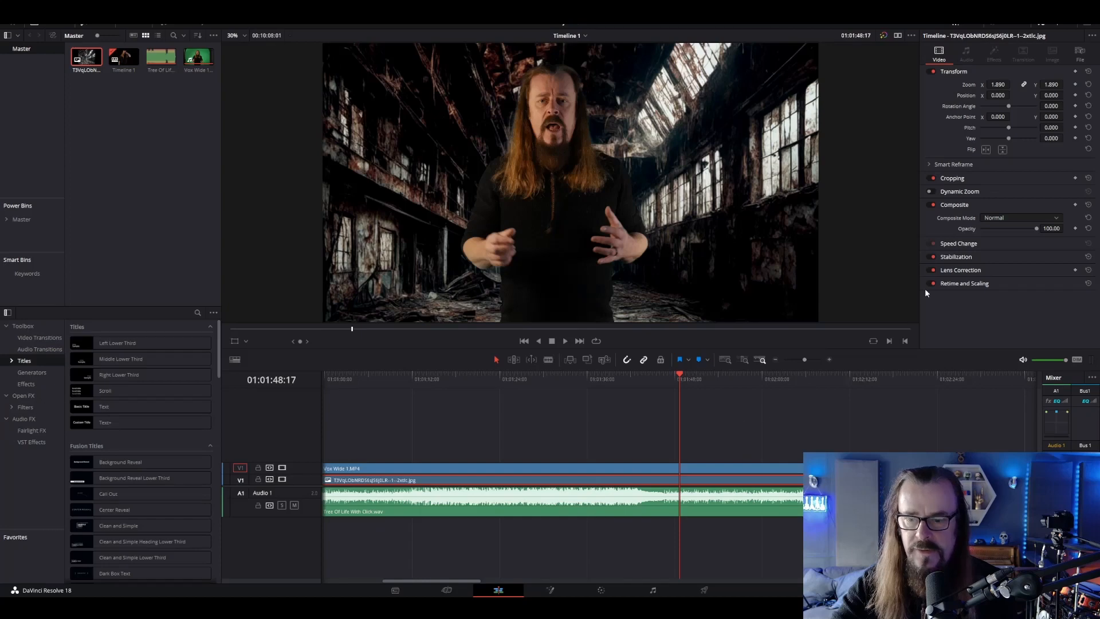
Flip the factory image horizontally and set the Vox Wide 1.MP4 clip's Position X to 1099
{"action": "left_click", "coordinate": [986, 150]}
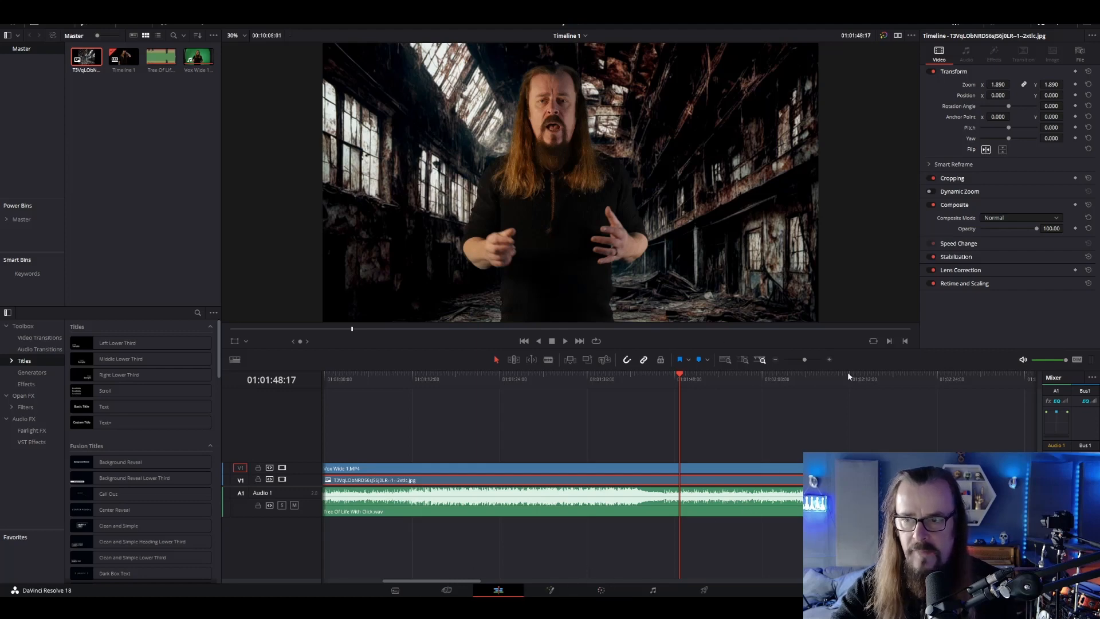
{"action": "left_click", "coordinate": [669, 470]}
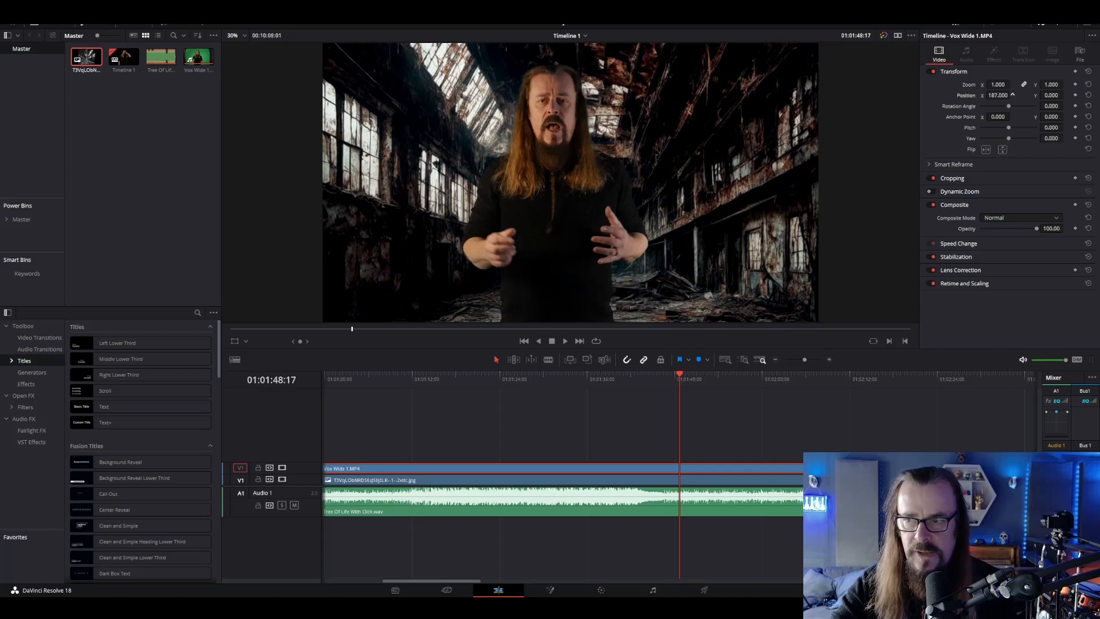
{"action": "mouse_move", "coordinate": [998, 96]}
{"action": "left_mouse_down"}
{"action": "mouse_move", "coordinate": [1013, 95]}
{"action": "mouse_move", "coordinate": [995, 98]}
{"action": "left_mouse_up"}
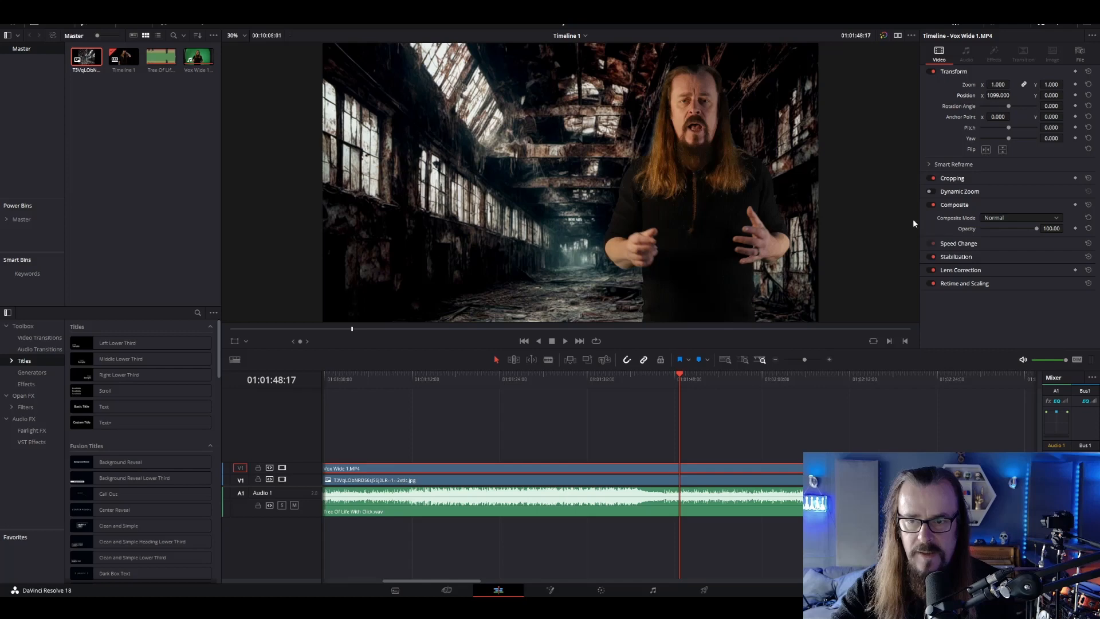
Try a saturation of 20 on the vocal clip's second node on the Color page, and settle on 30
{"action": "left_click", "coordinate": [600, 590]}
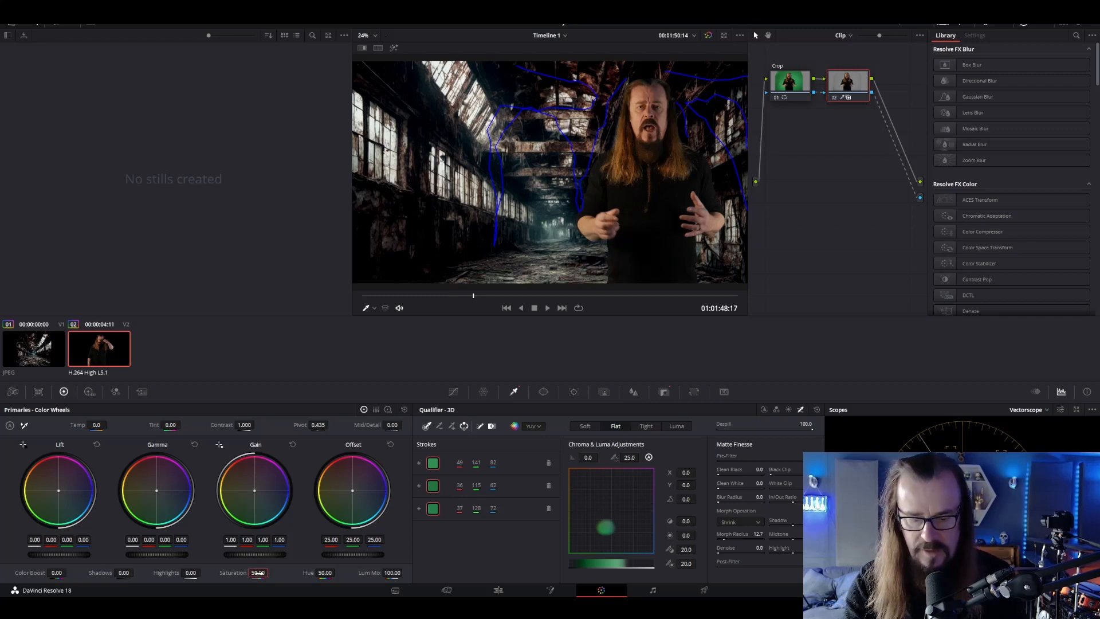
{"action": "type", "text": "20"}
{"action": "key", "text": "Return"}
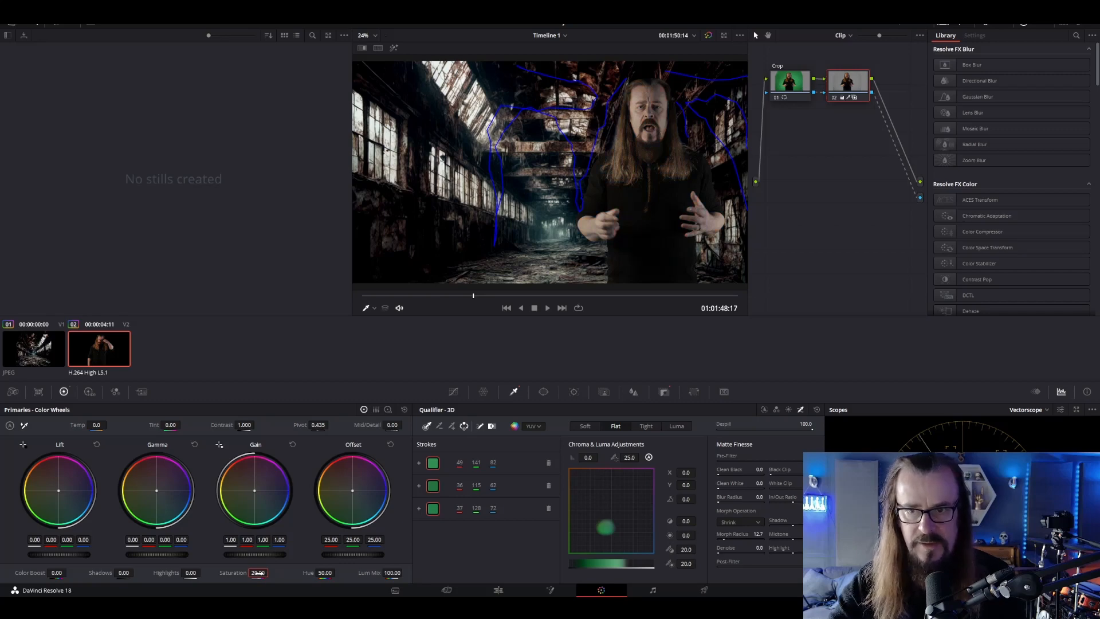
{"action": "double_click", "coordinate": [259, 574]}
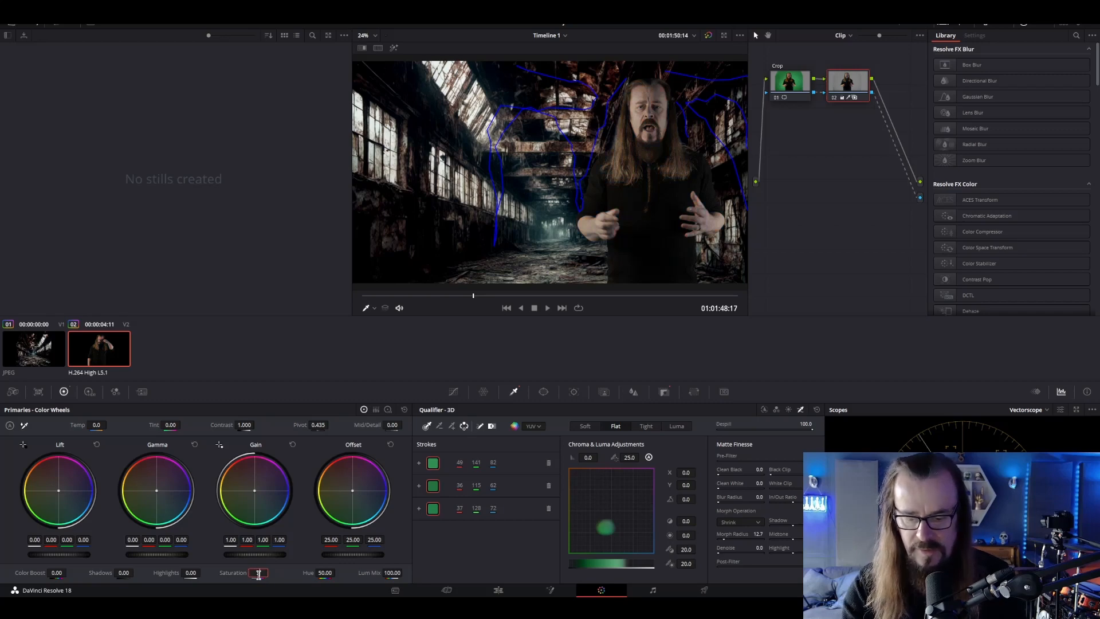
{"action": "type", "text": "30"}
{"action": "key", "text": "Return"}
Set the factory background image's saturation to 30, check the composite further into the song, and return to the Edit page
{"action": "left_click", "coordinate": [29, 346]}
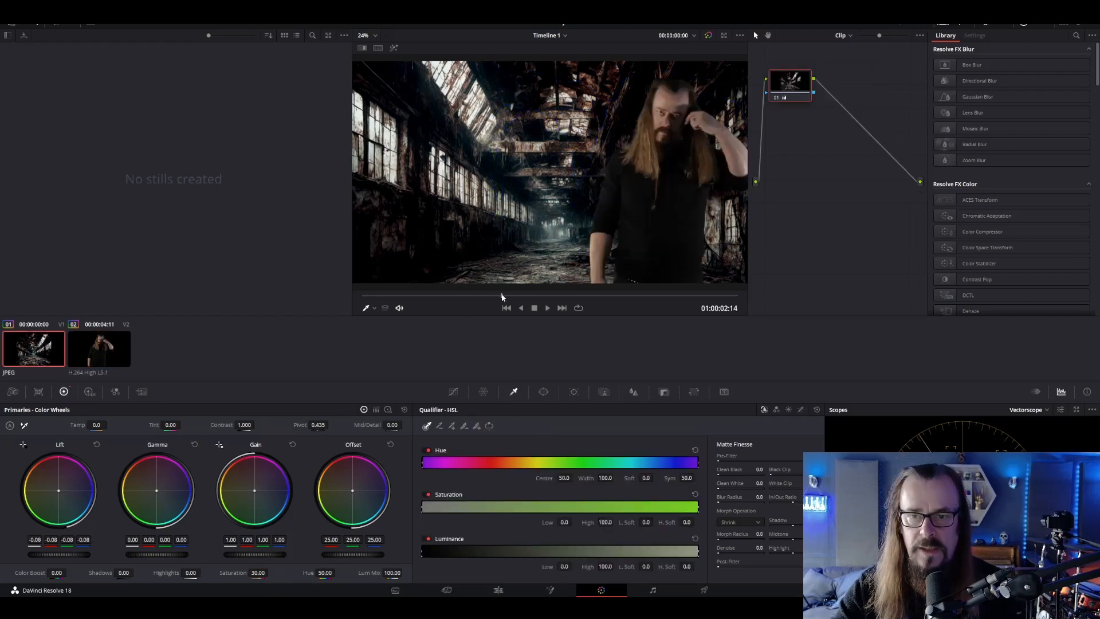
{"action": "left_click", "coordinate": [502, 297]}
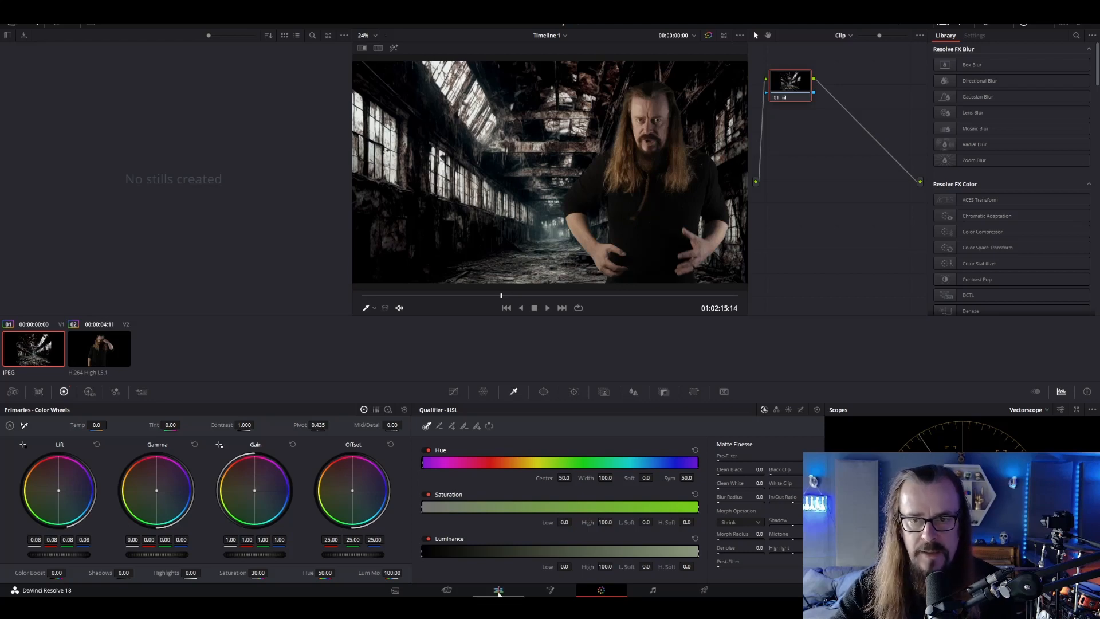
{"action": "left_click", "coordinate": [499, 591]}
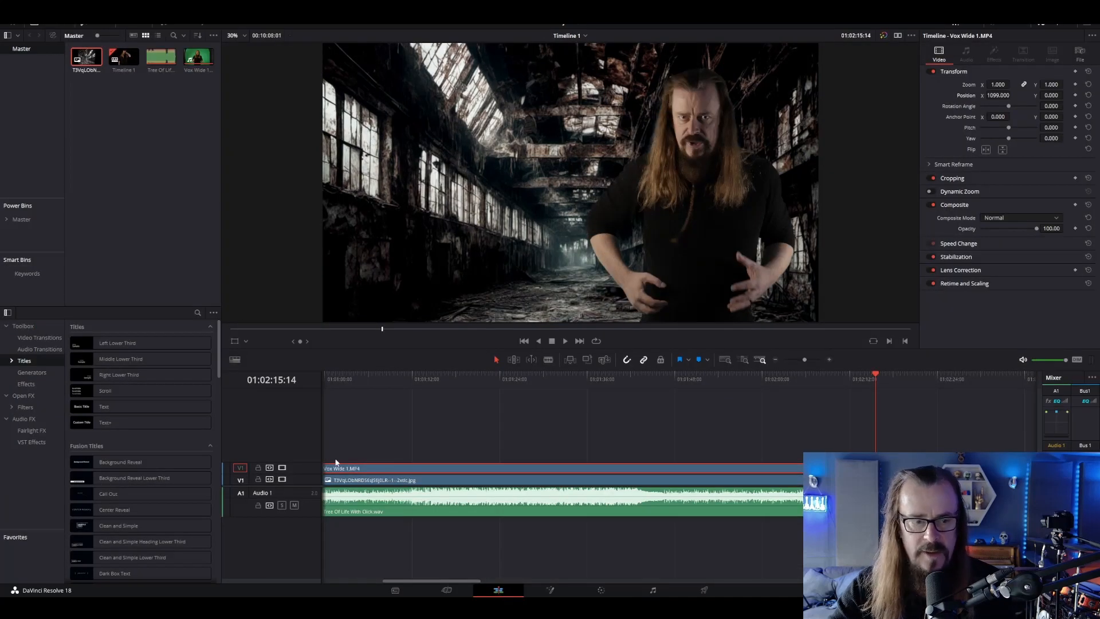
Find the Adjustment Clip effect, place it on V3 above the vocal clip, and set the playhead within it at 01:01:17:17
{"action": "left_click", "coordinate": [21, 418]}
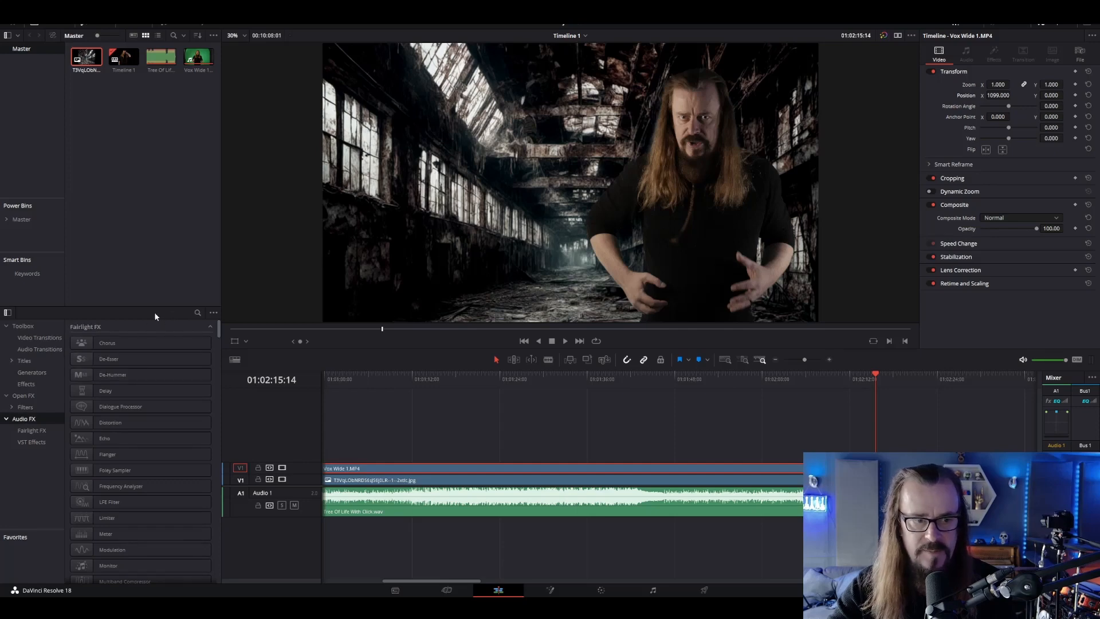
{"action": "left_click", "coordinate": [197, 313]}
{"action": "type", "text": "adj"}
{"action": "left_click_drag", "start_coordinate": [116, 365], "coordinate": [441, 456]}
{"action": "left_click", "coordinate": [454, 380]}
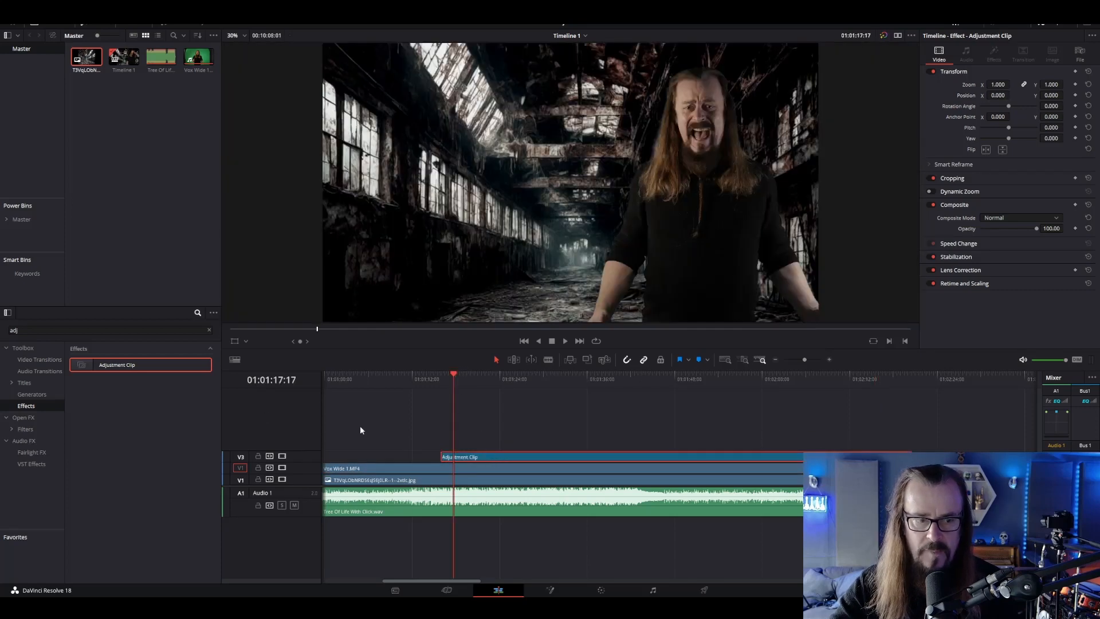
Search the effects for "ray" and apply Light Rays to the adjustment clip on V3
{"action": "left_click", "coordinate": [209, 331]}
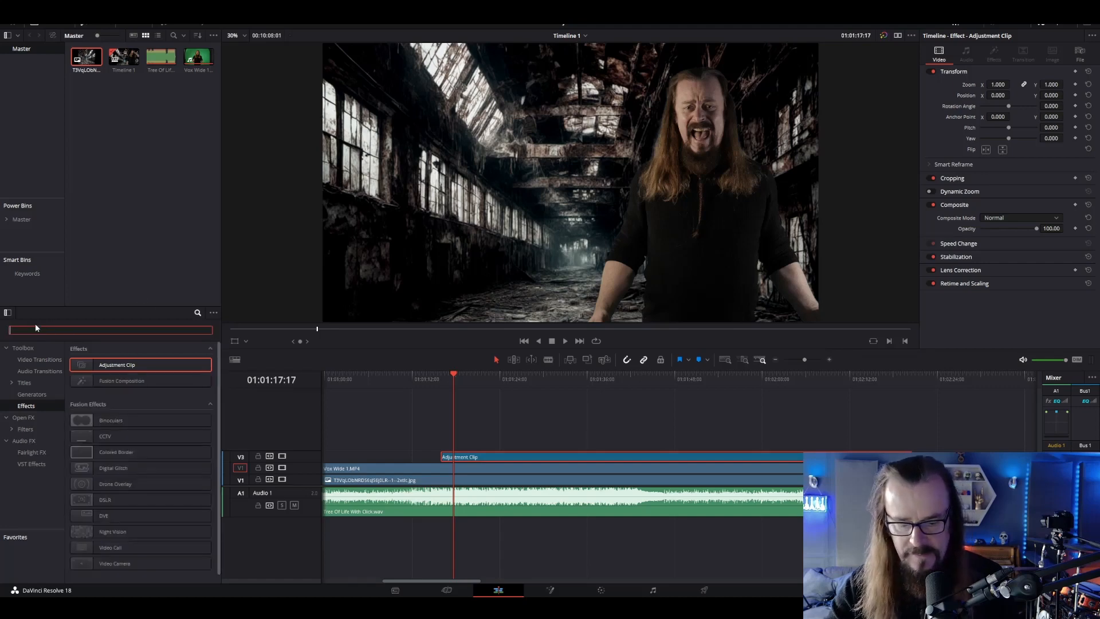
{"action": "type", "text": "ray"}
{"action": "left_click_drag", "start_coordinate": [121, 364], "coordinate": [462, 455]}
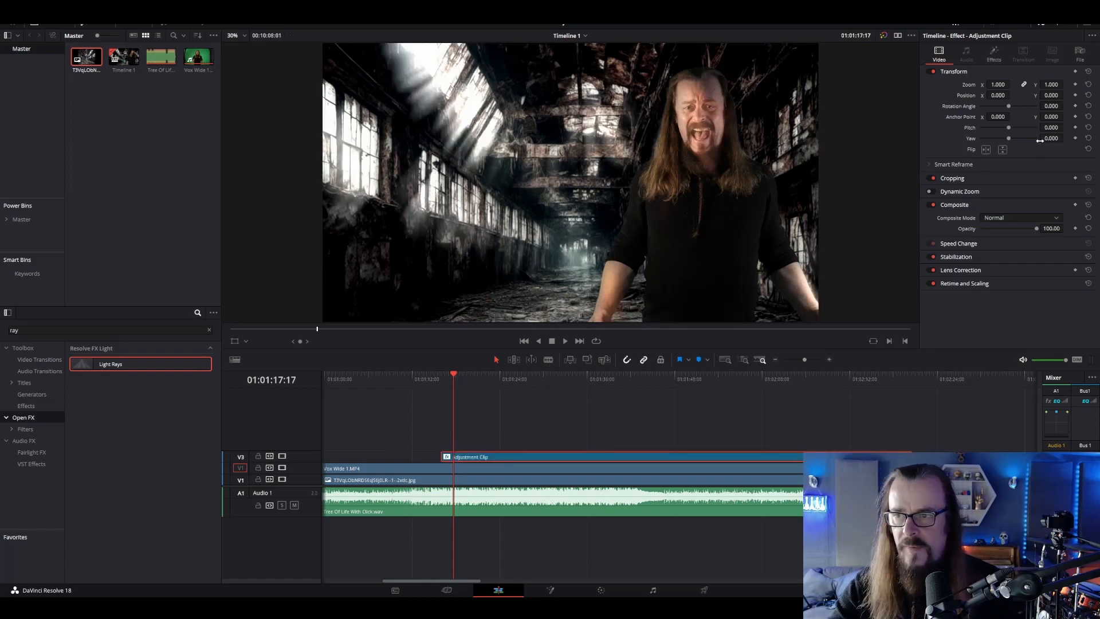
Set Light Rays to Source Threshold 0.589, Angle -68.4, Length 0.589, Soften 0.101 and Brightness 0.294
{"action": "left_click", "coordinate": [991, 55]}
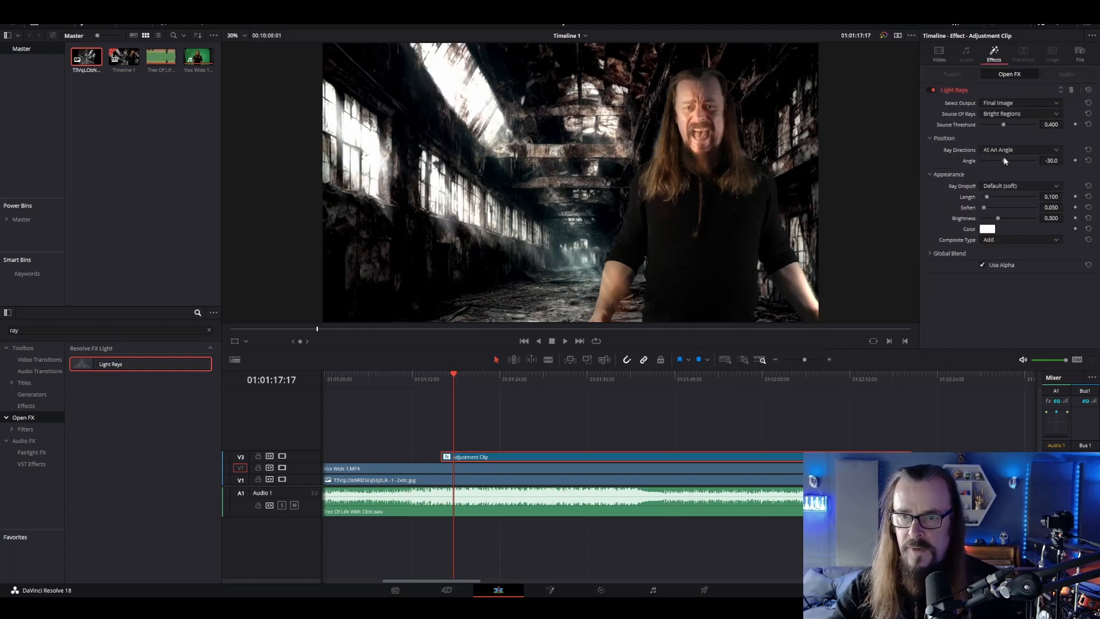
{"action": "left_click_drag", "start_coordinate": [1006, 163], "coordinate": [998, 160]}
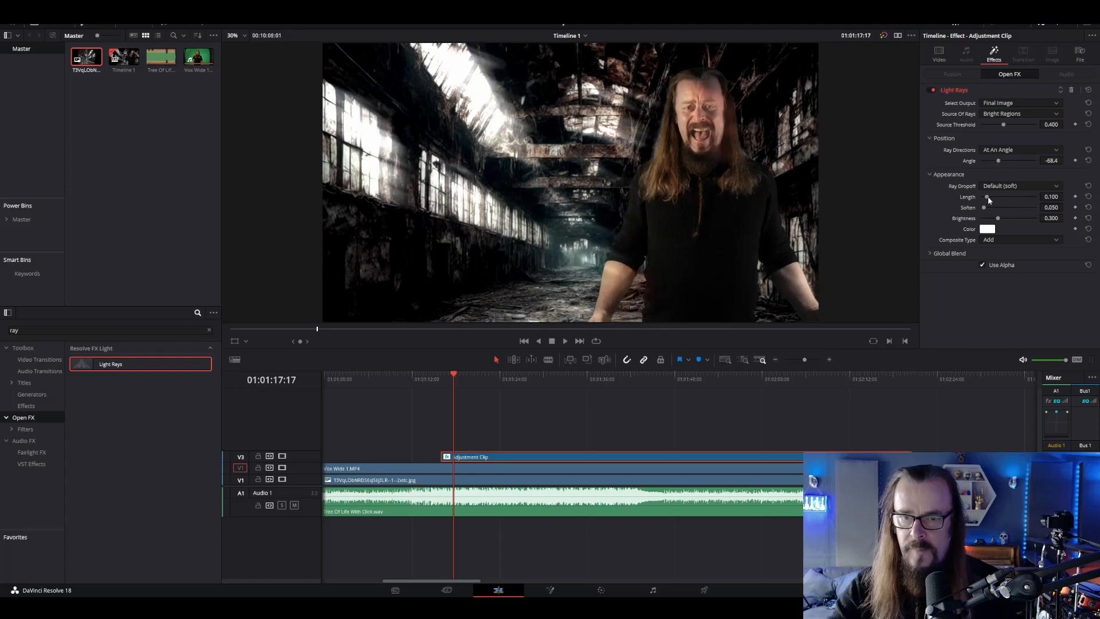
{"action": "left_click_drag", "start_coordinate": [988, 197], "coordinate": [999, 198]}
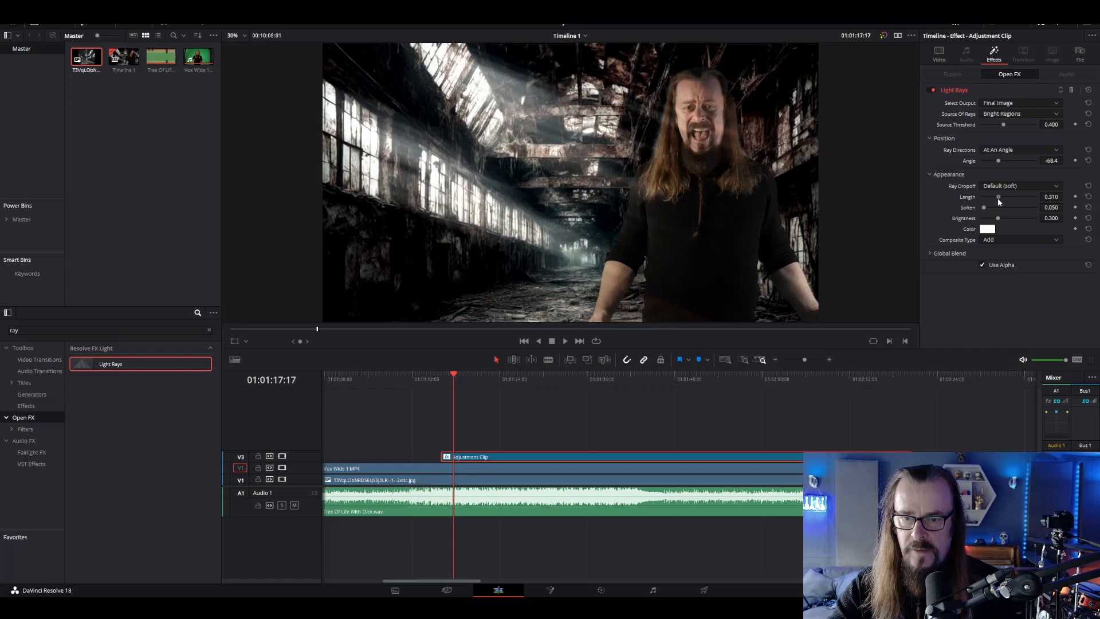
{"action": "left_click_drag", "start_coordinate": [984, 207], "coordinate": [991, 219]}
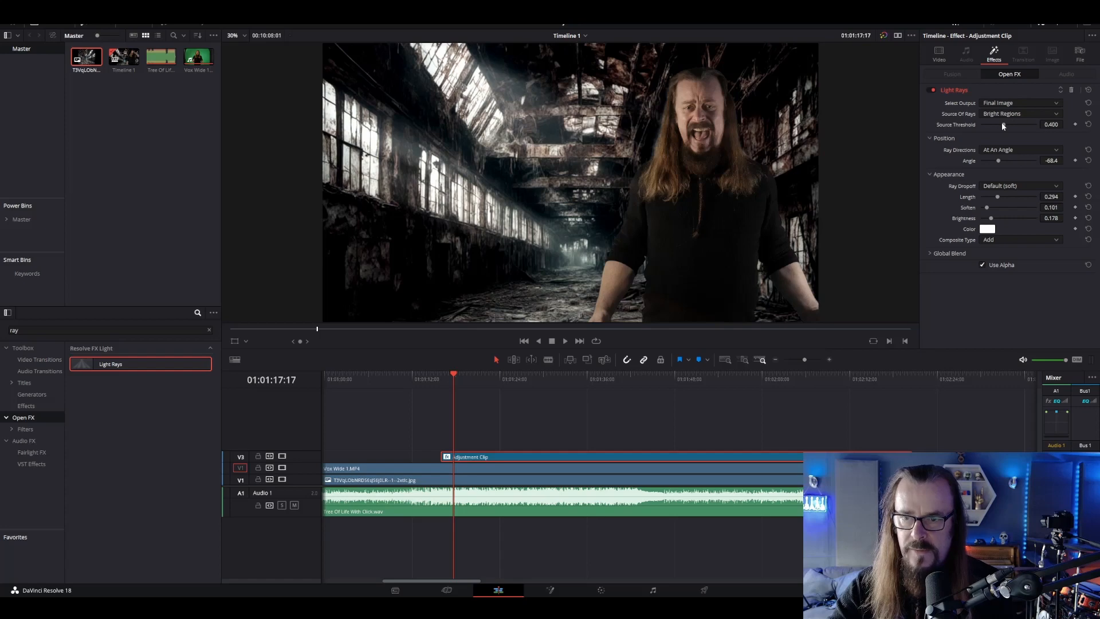
{"action": "mouse_move", "coordinate": [1003, 125]}
{"action": "left_mouse_down"}
{"action": "mouse_move", "coordinate": [991, 126]}
{"action": "mouse_move", "coordinate": [1013, 125]}
{"action": "left_mouse_up"}
{"action": "mouse_move", "coordinate": [999, 219]}
{"action": "left_mouse_down"}
{"action": "mouse_move", "coordinate": [1013, 198]}
{"action": "mouse_move", "coordinate": [998, 218]}
{"action": "left_mouse_up"}
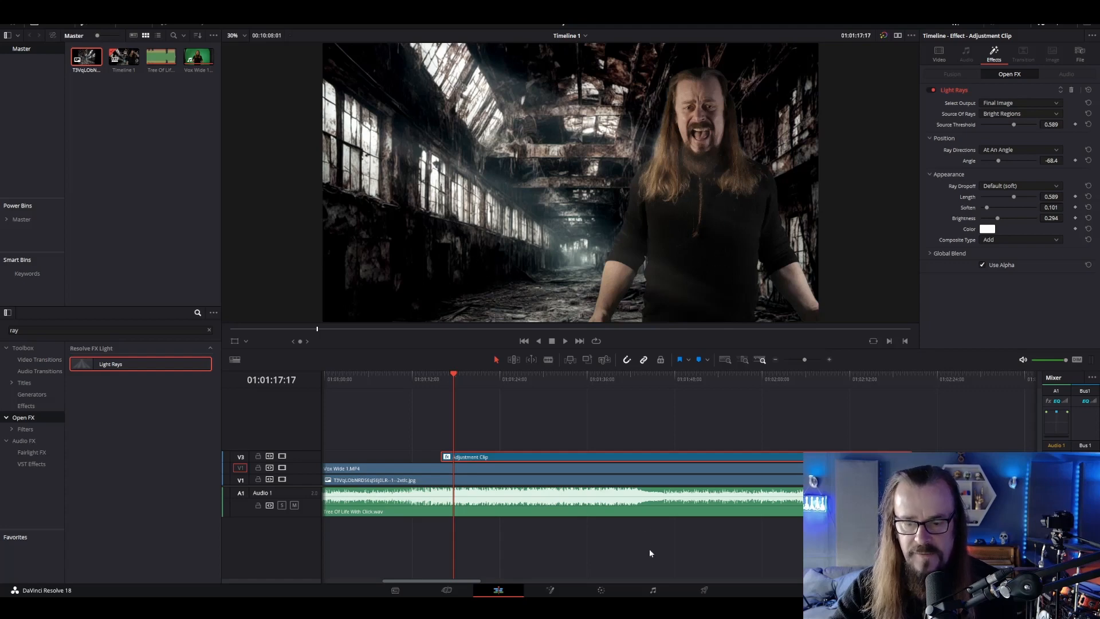
Lower the vocal clip's Lift to -0.02 on the Color page and return to the Edit page
{"action": "left_click", "coordinate": [606, 595]}
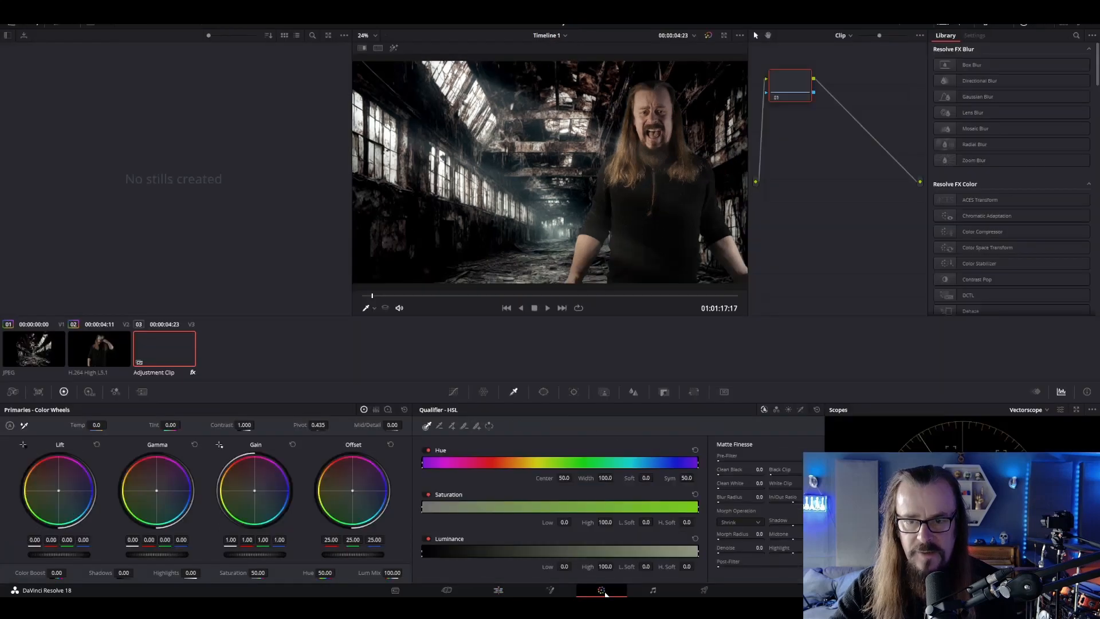
{"action": "left_click", "coordinate": [107, 347]}
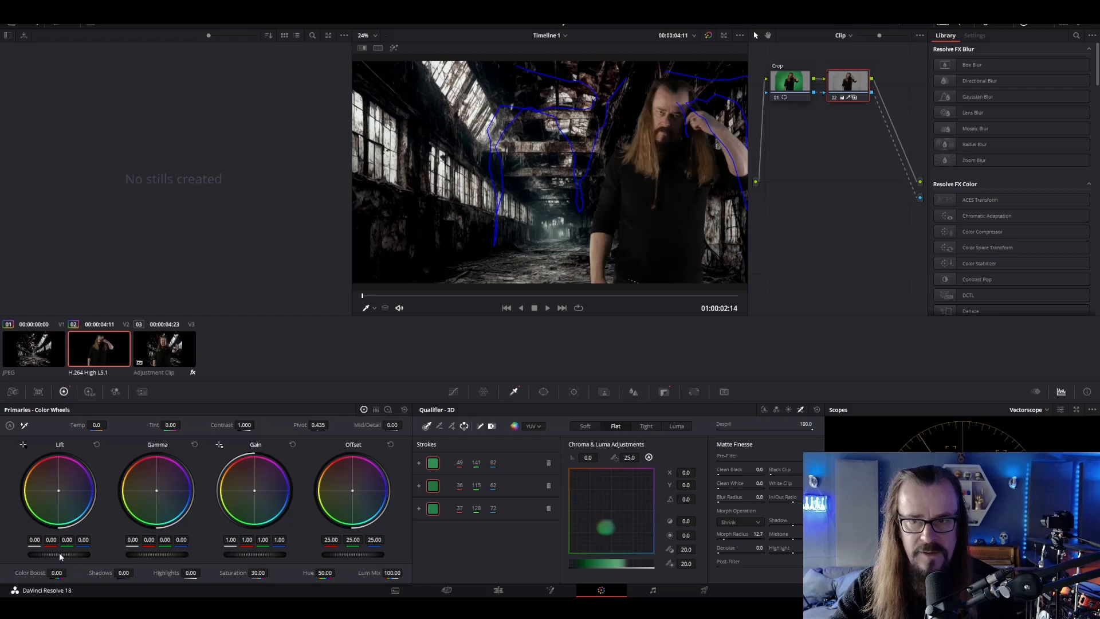
{"action": "left_click_drag", "start_coordinate": [60, 556], "coordinate": [57, 556]}
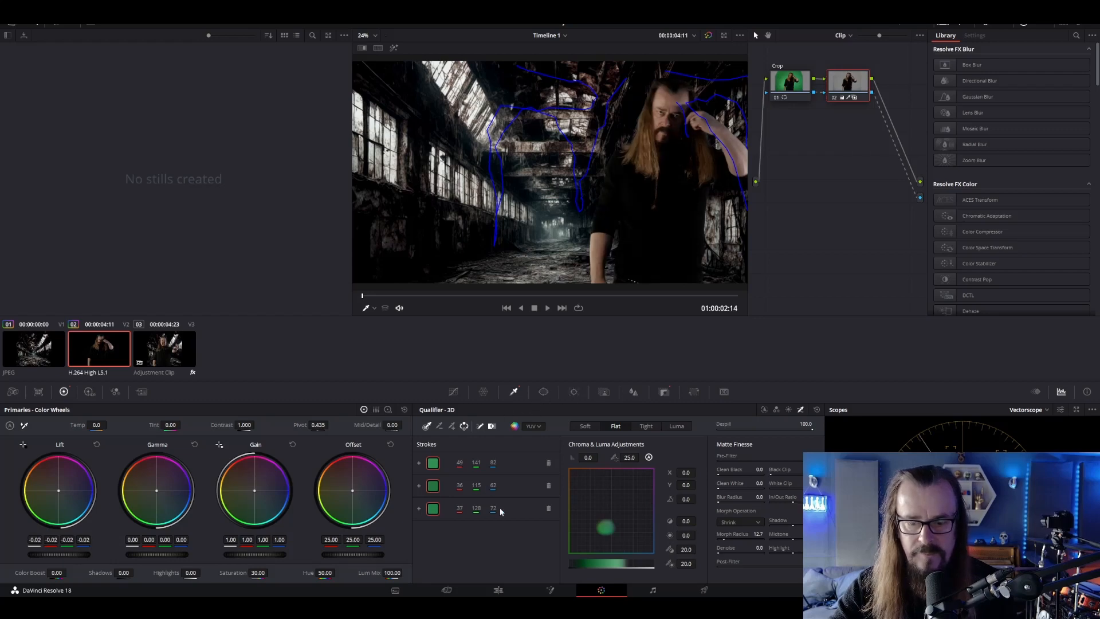
{"action": "left_click", "coordinate": [502, 591]}
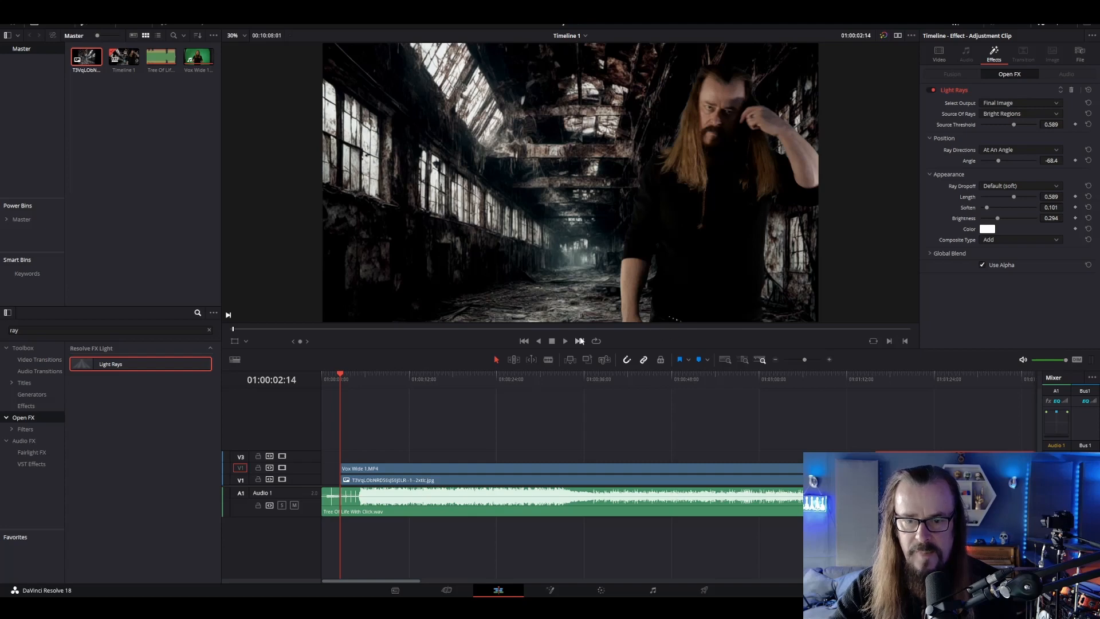
Check the finished composite beneath the adjustment clip at 01:01:20:08 and open the Deliver page
{"action": "left_click", "coordinate": [908, 378]}
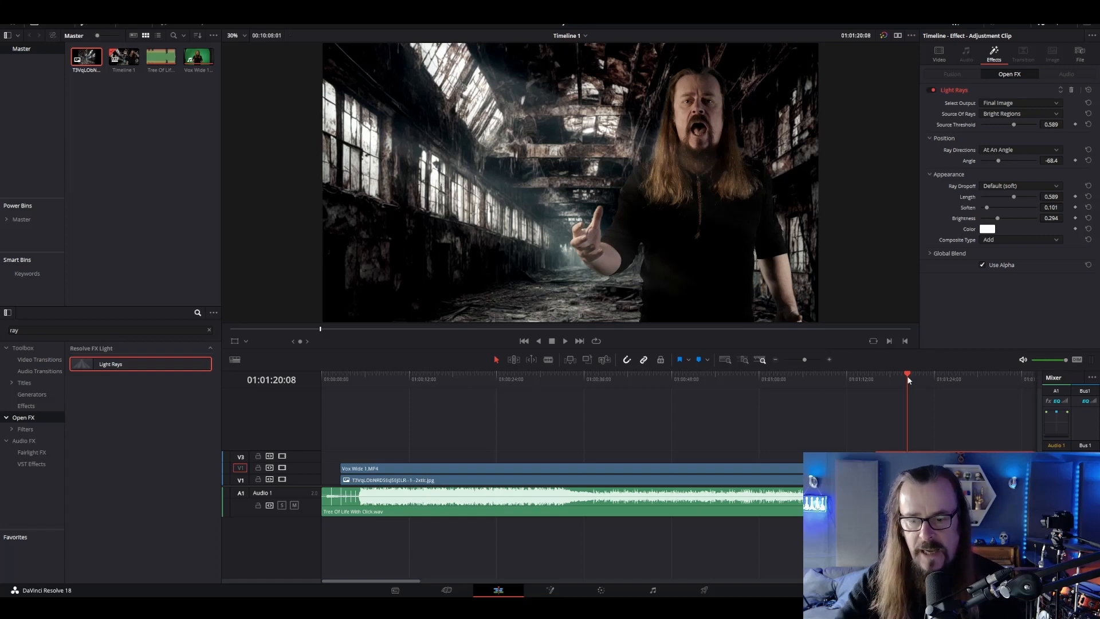
{"action": "left_click", "coordinate": [704, 590]}
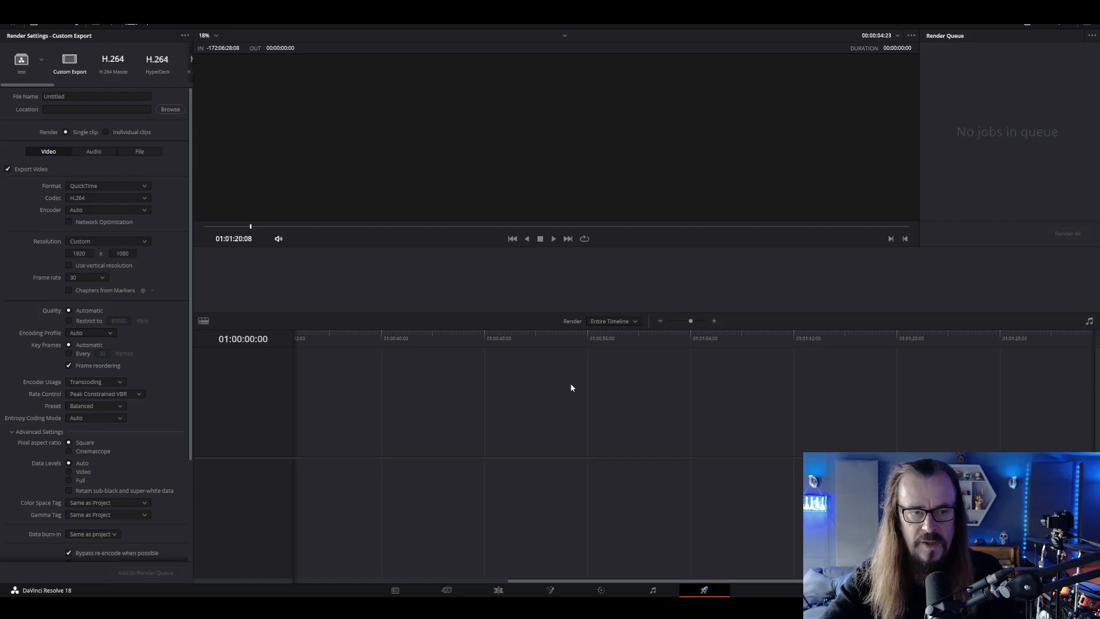
Set the TOL Video project's timeline resolution to 2048 x 858 DCI Scope 2.39 and save the project settings
{"action": "left_click", "coordinate": [498, 590]}
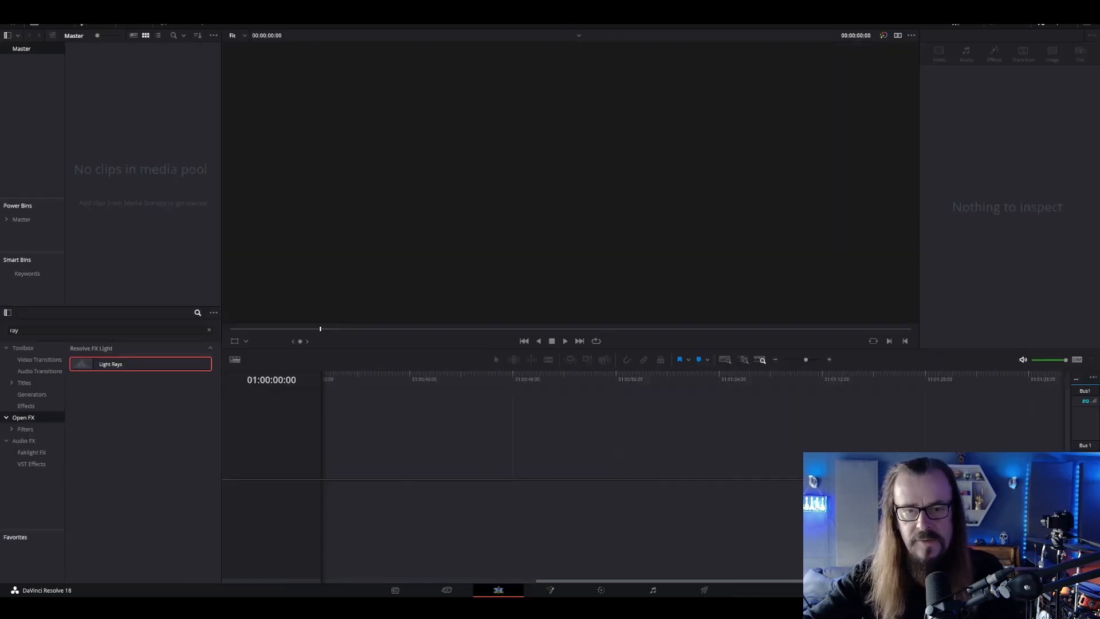
{"action": "left_click", "coordinate": [1085, 590]}
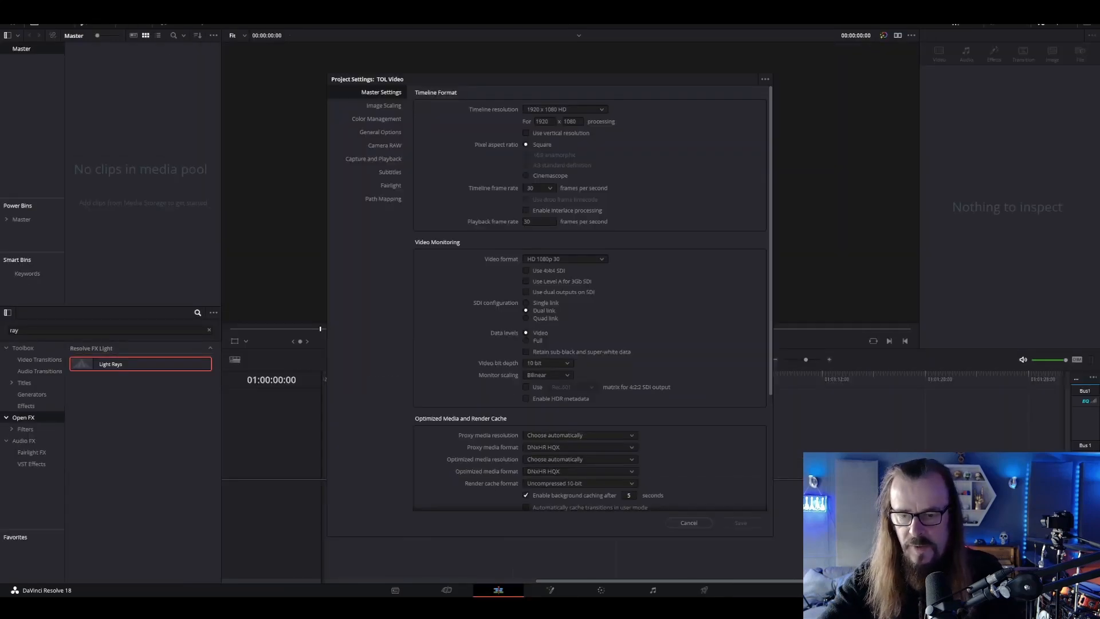
{"action": "left_click", "coordinate": [561, 109]}
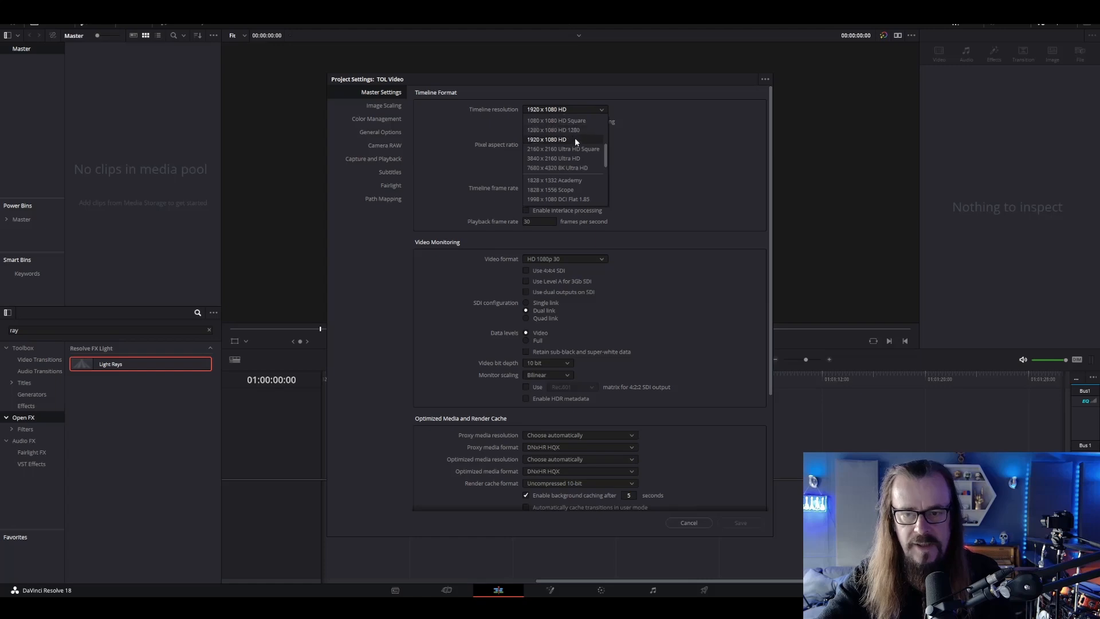
{"action": "scroll", "coordinate": [575, 138], "scroll_direction": "down", "scroll_amount": 2}
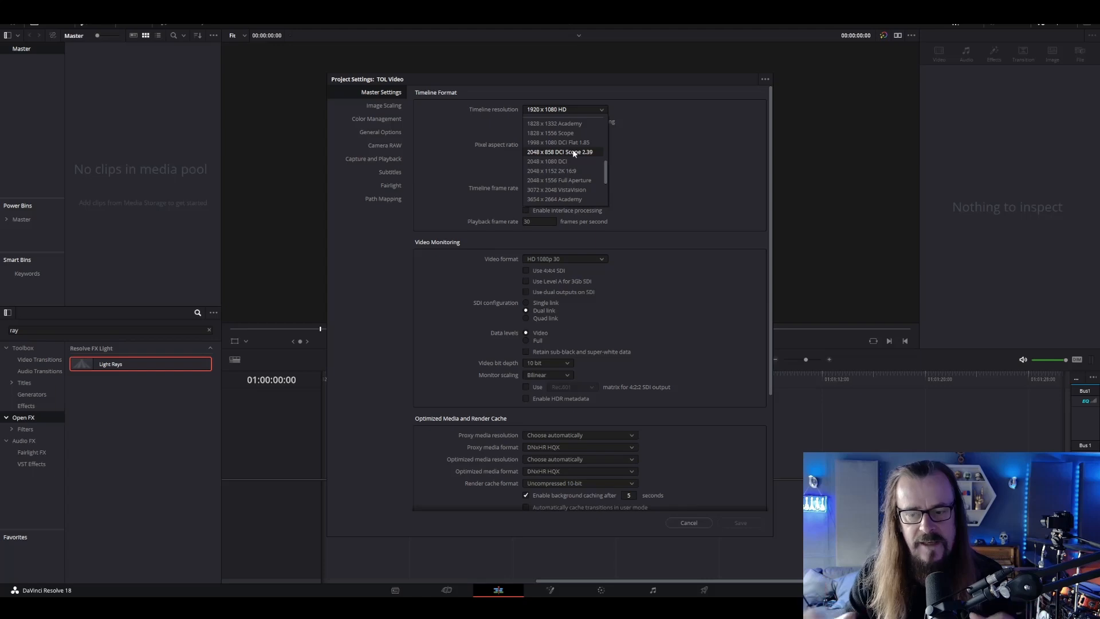
{"action": "left_click", "coordinate": [573, 151]}
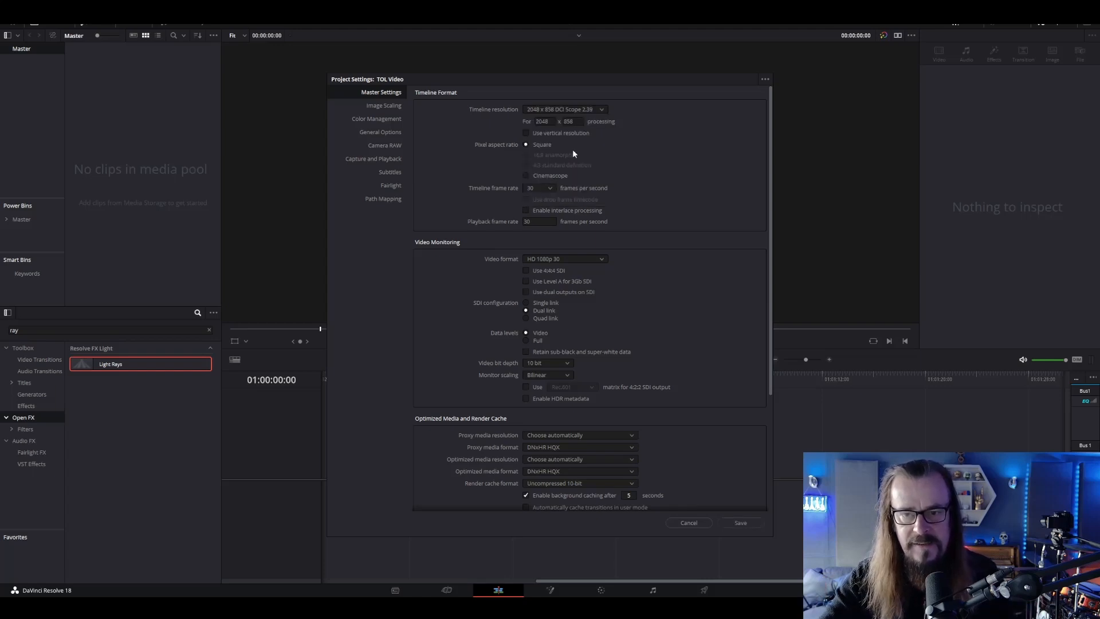
{"action": "left_click", "coordinate": [740, 522]}
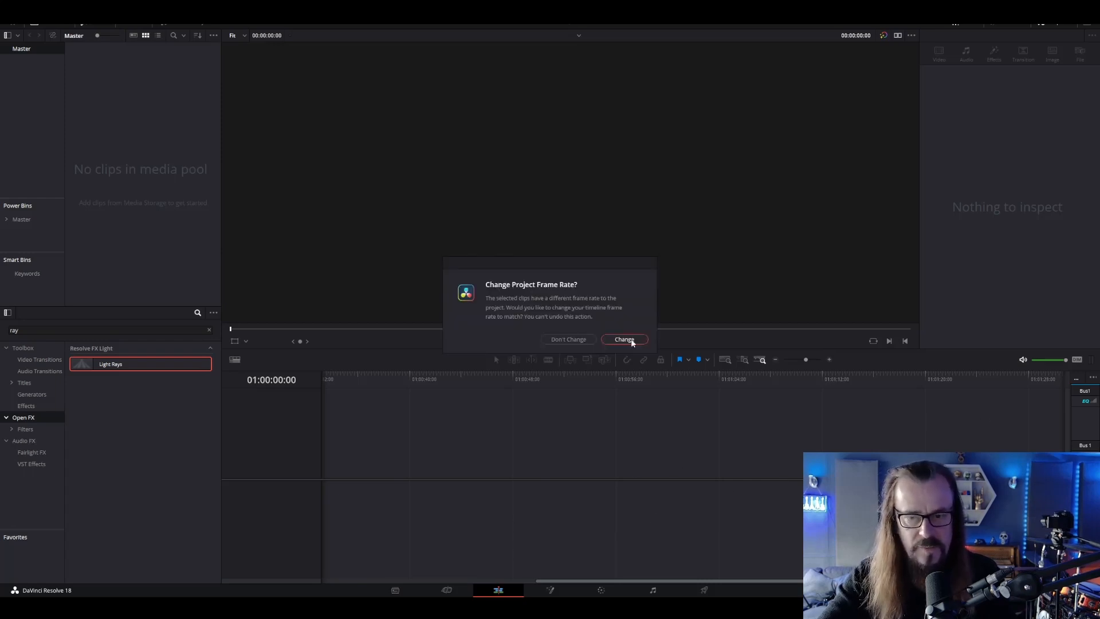
Change the project frame rate to match the imported clips, and place Vox Wide.mov at the start of a new timeline
{"action": "left_click", "coordinate": [632, 341]}
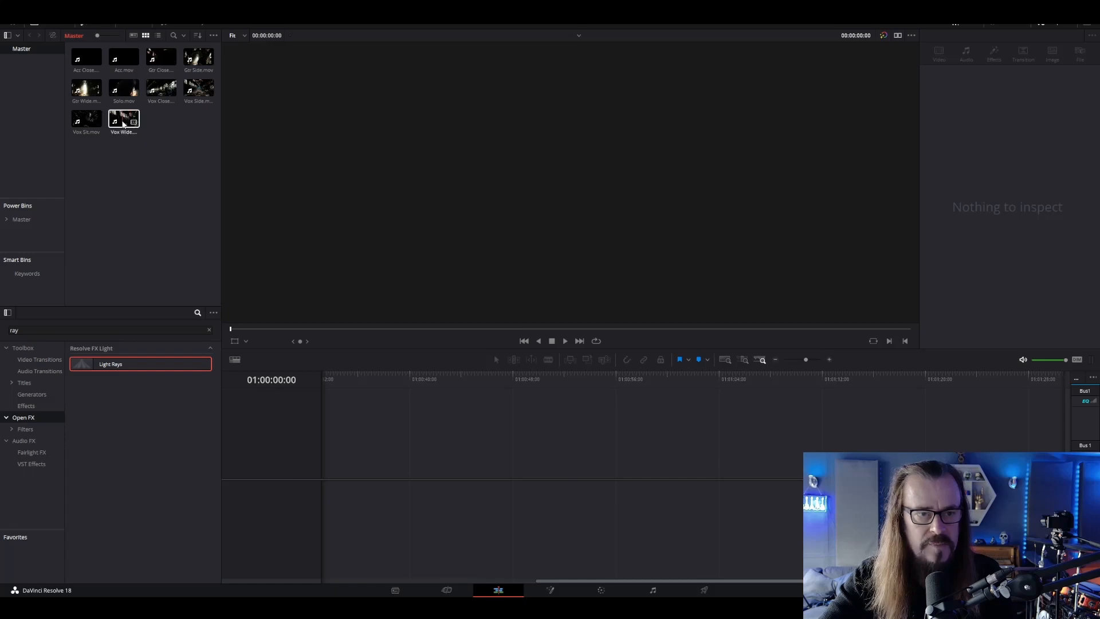
{"action": "left_click_drag", "start_coordinate": [123, 123], "coordinate": [321, 484]}
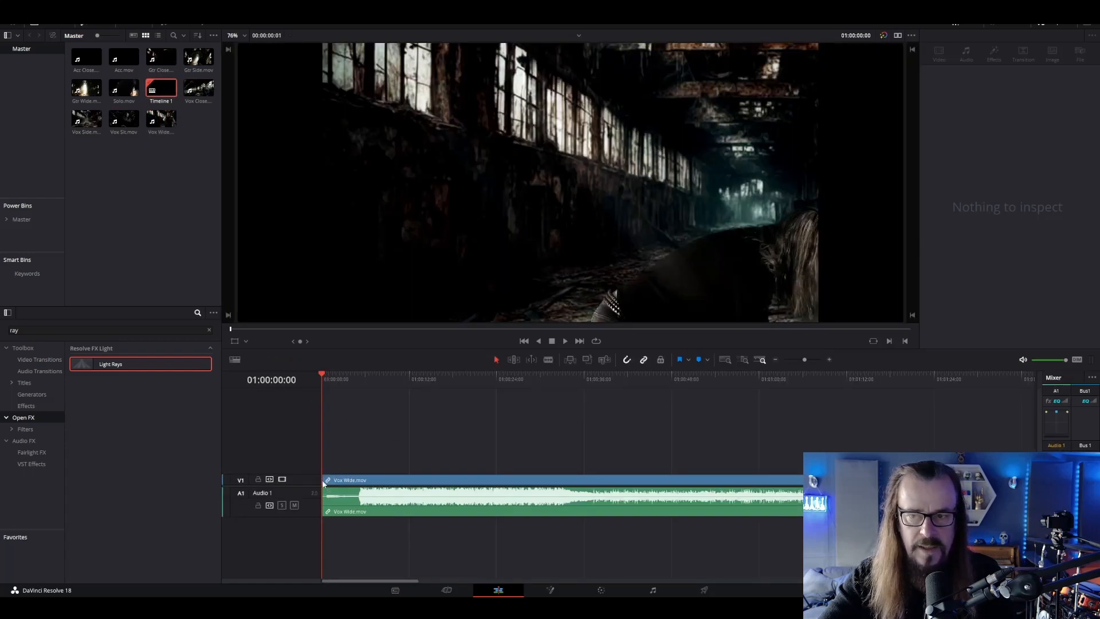
{"action": "left_click", "coordinate": [514, 381]}
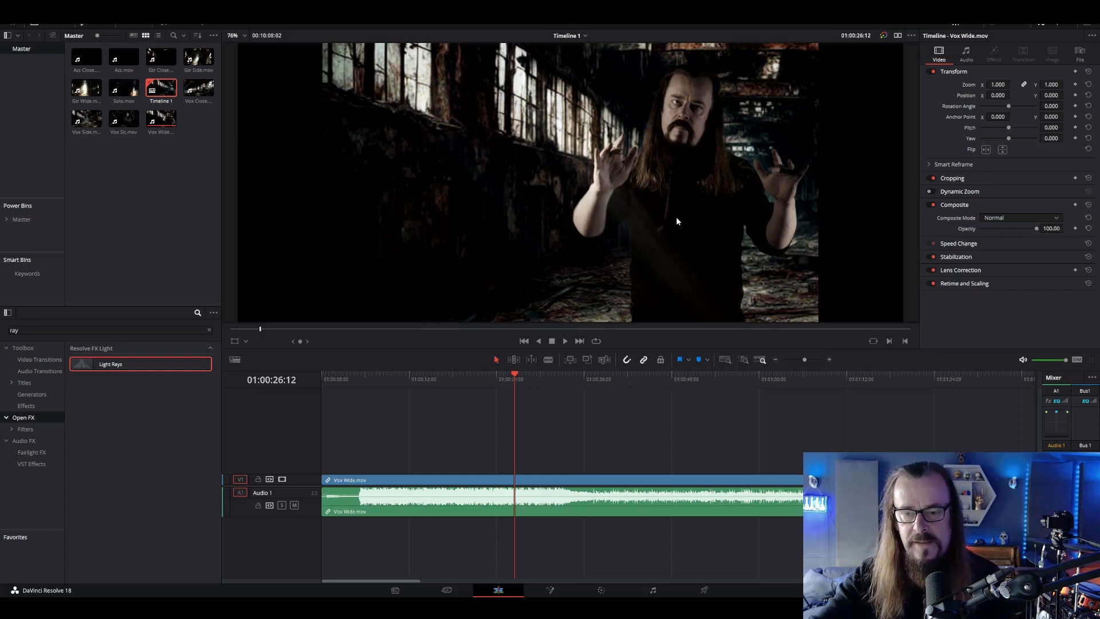
{"action": "left_click", "coordinate": [540, 379]}
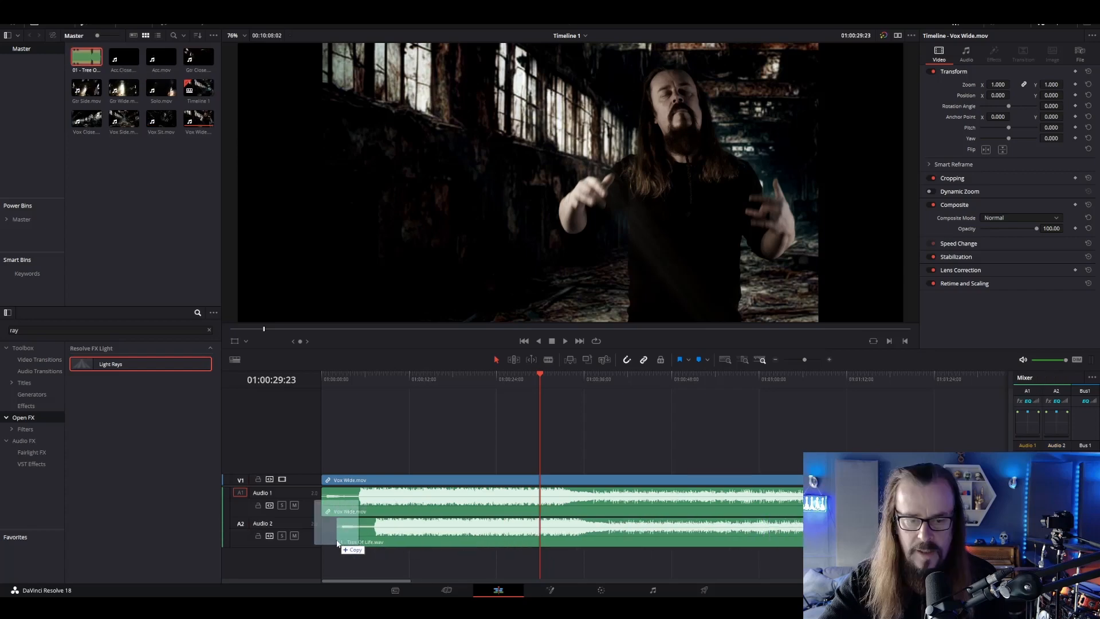
Place 01 - Tree Of Life.wav on Audio 2 beneath Vox Wide.mov, aligned with the timeline start
{"action": "mouse_move", "coordinate": [336, 539]}
{"action": "left_mouse_down"}
{"action": "mouse_move", "coordinate": [315, 539]}
{"action": "mouse_move", "coordinate": [332, 538]}
{"action": "left_mouse_up"}
{"action": "left_click", "coordinate": [377, 534]}
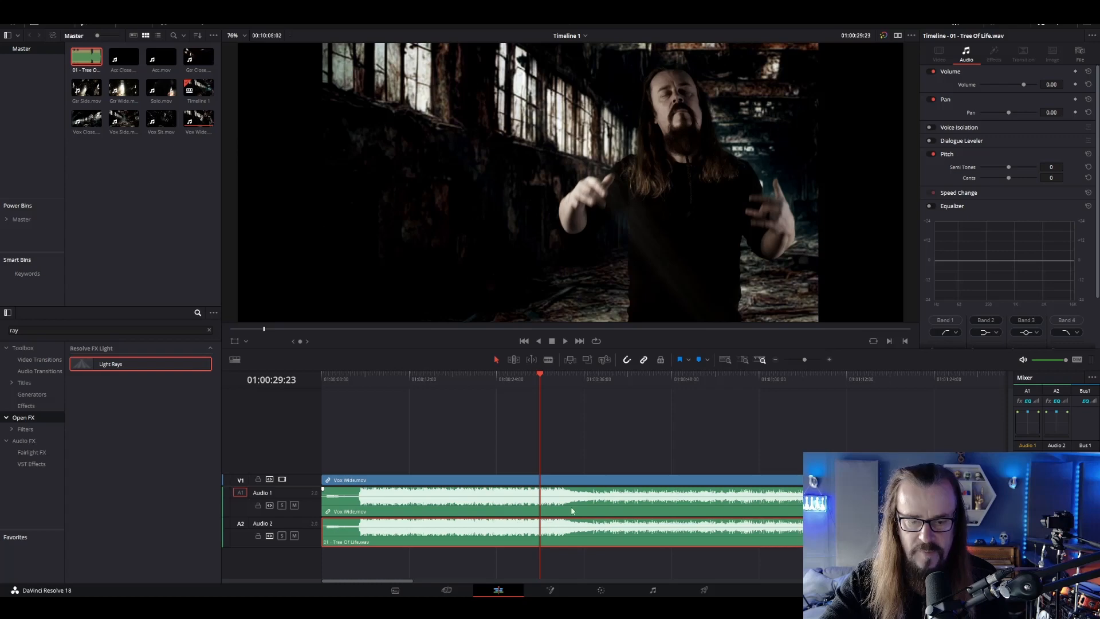
Lock the song's track on Audio 2, delete Vox Wide.mov's audio from Audio 1, and remove the emptied audio track
{"action": "left_click", "coordinate": [259, 537]}
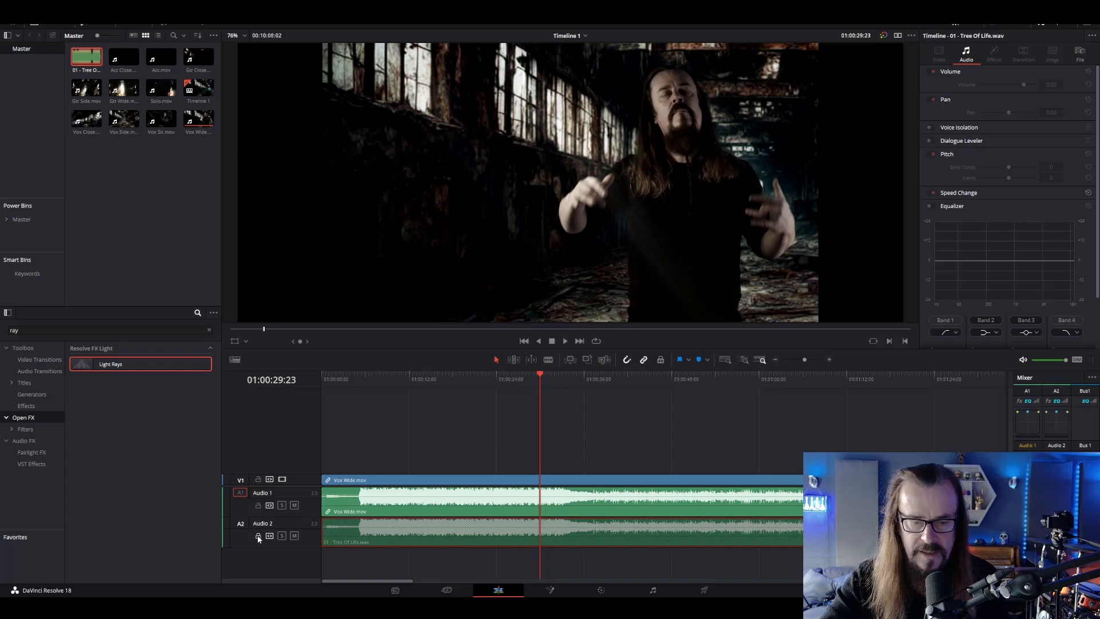
{"action": "left_click", "coordinate": [395, 500]}
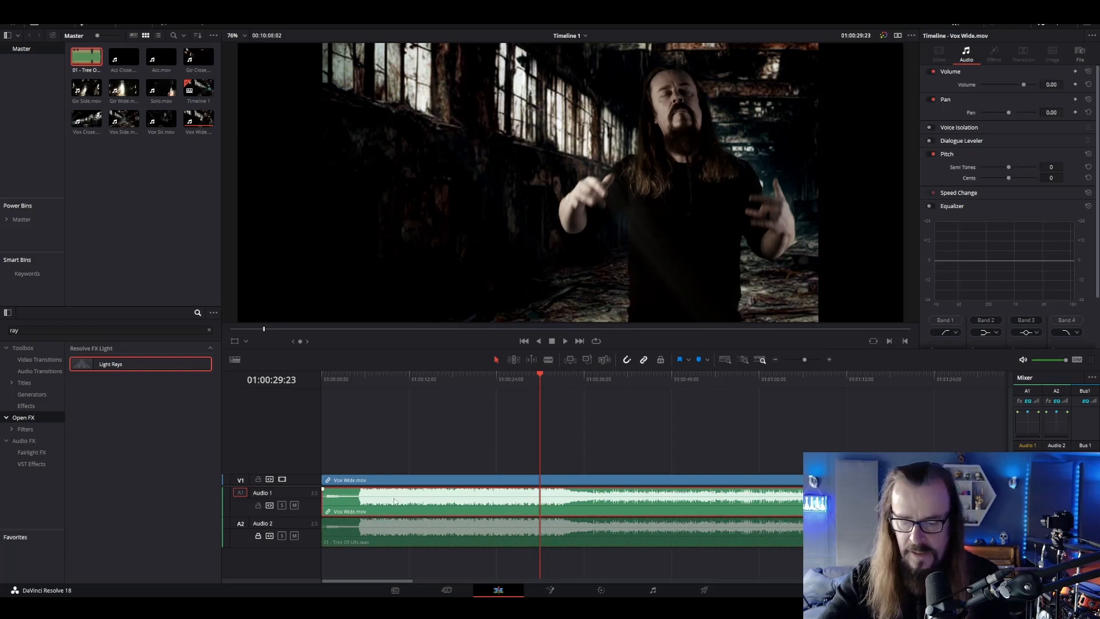
{"action": "key", "text": "BackSpace"}
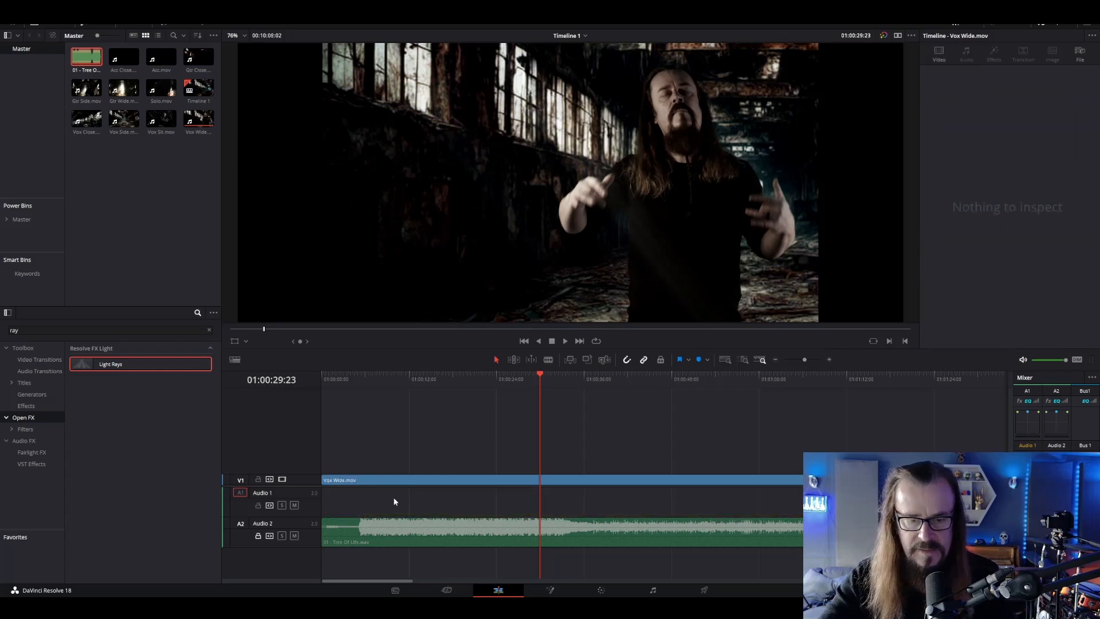
{"action": "right_click", "coordinate": [314, 505]}
{"action": "left_click", "coordinate": [341, 560]}
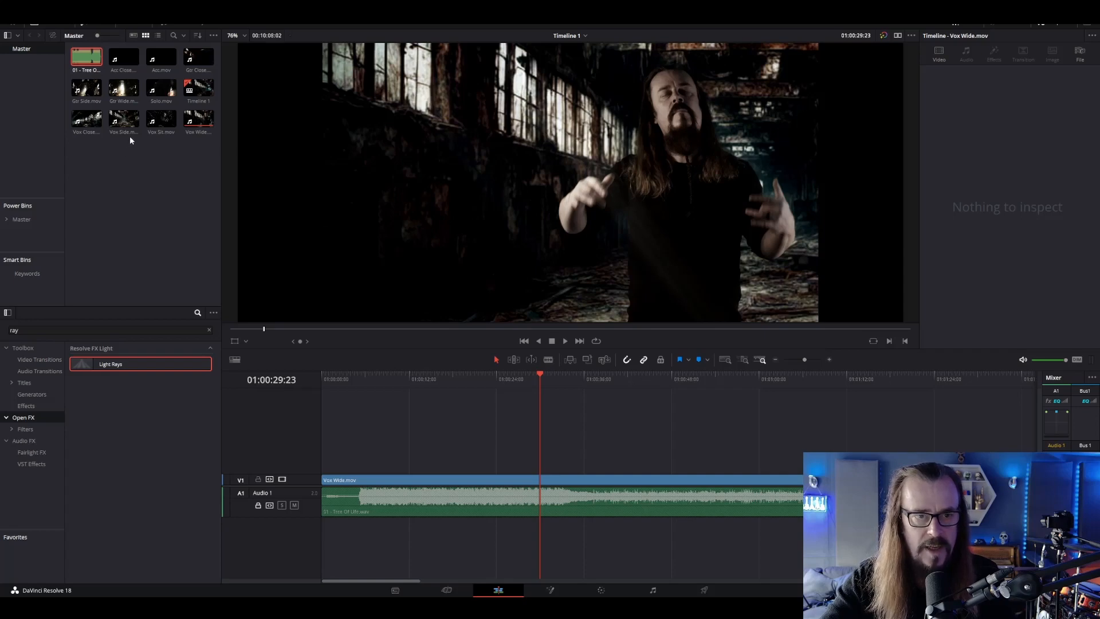
Place Gtr Side.mov on Video 2 at the timeline start, directly above Vox Wide.mov, and delete its audio
{"action": "left_click_drag", "start_coordinate": [86, 89], "coordinate": [380, 467]}
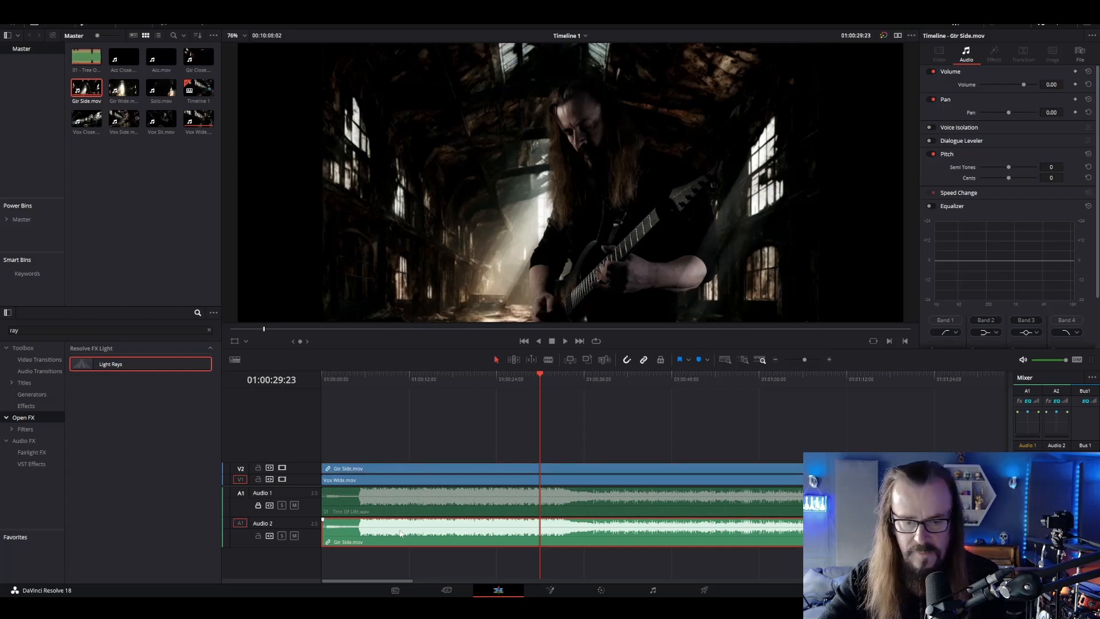
{"action": "key", "text": "Delete"}
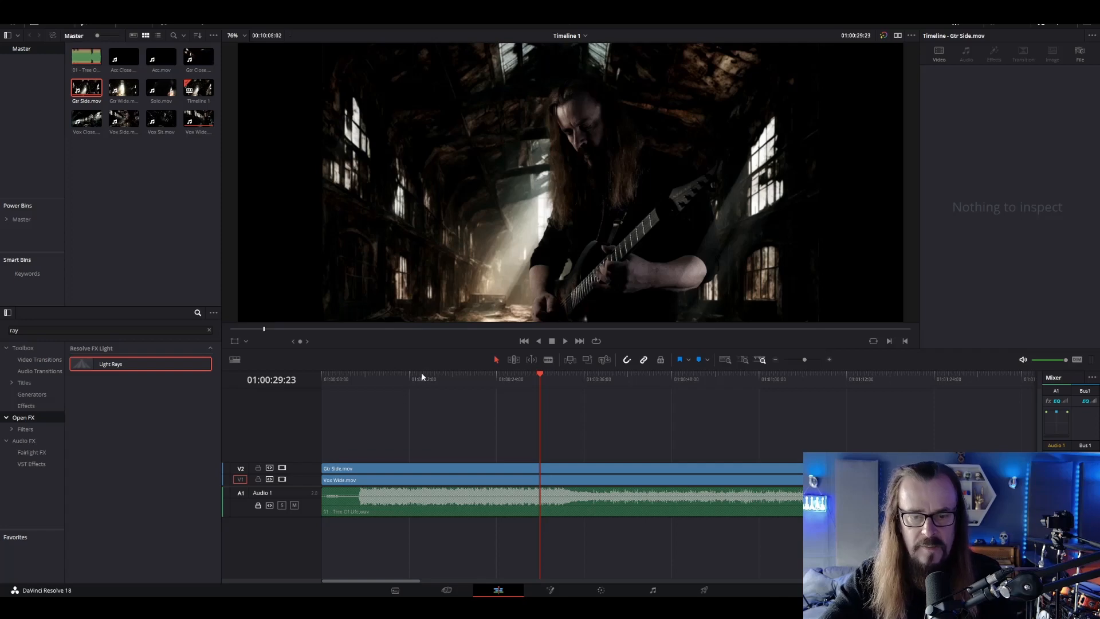
Cut Gtr Side.mov and Vox Wide.mov together at 01:00:05:15, 01:00:11:07 and 01:00:17:21
{"action": "left_click", "coordinate": [362, 379]}
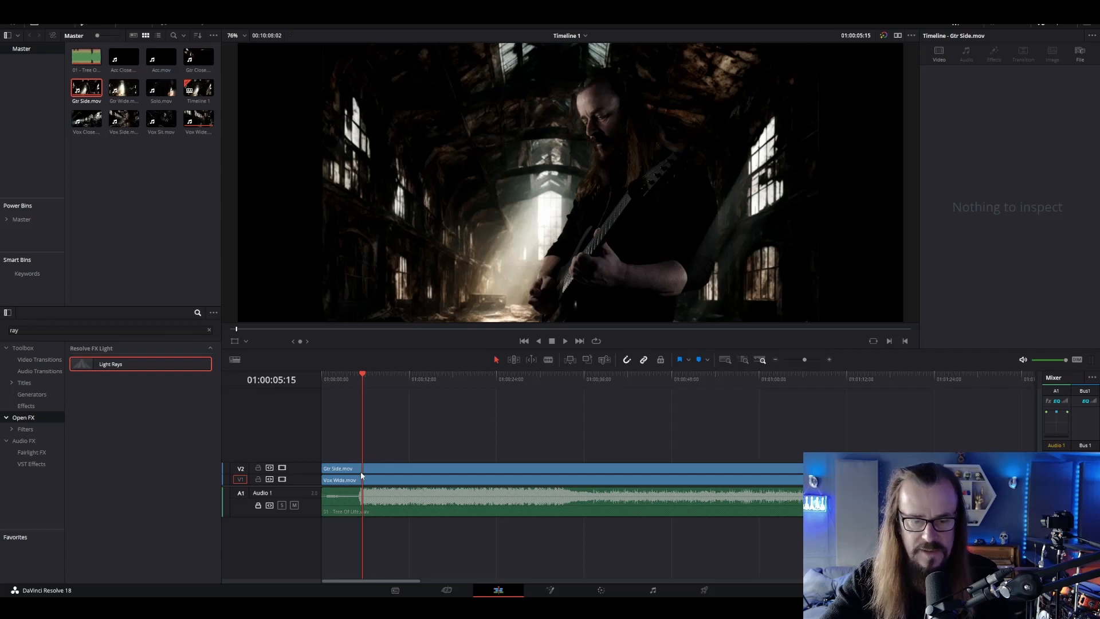
{"action": "key", "text": "ctrl+b"}
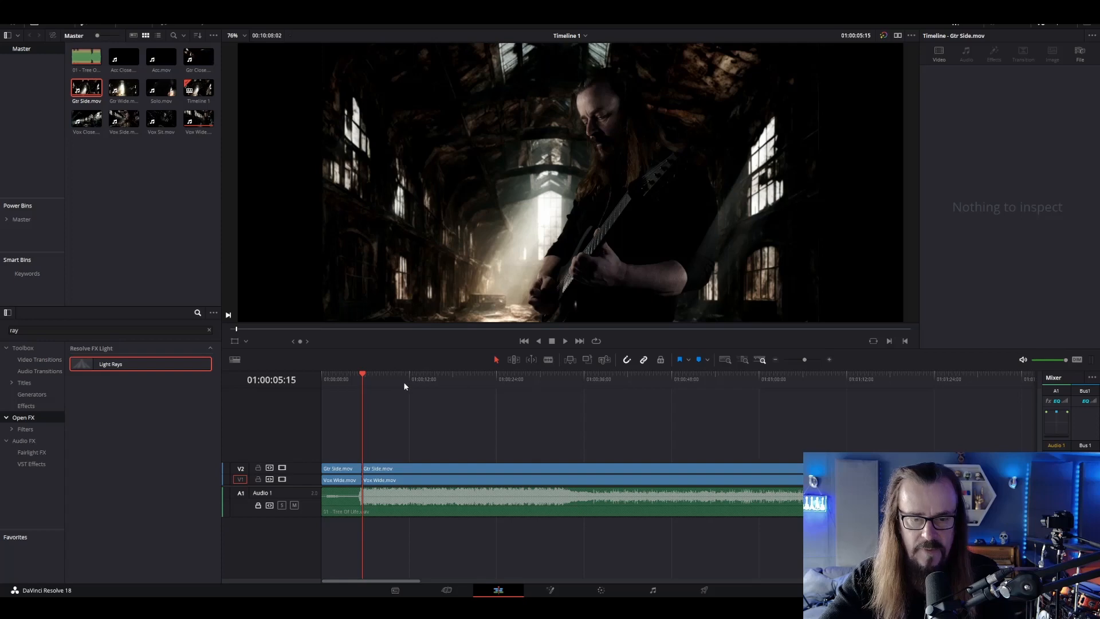
{"action": "left_click", "coordinate": [404, 383]}
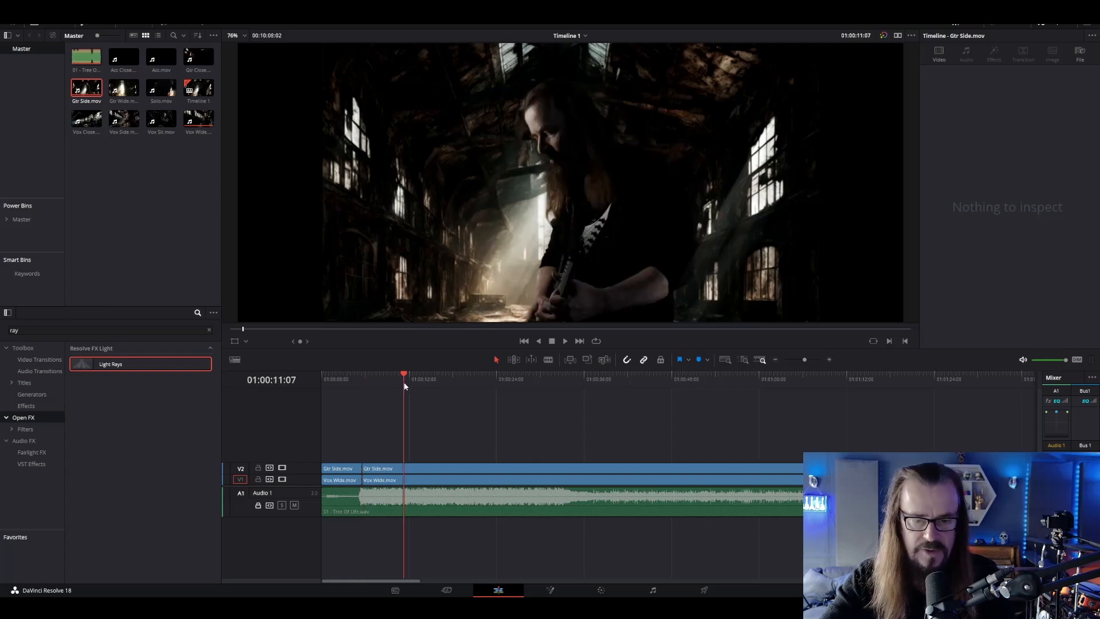
{"action": "key", "text": "ctrl+b"}
{"action": "left_click", "coordinate": [453, 382]}
{"action": "key", "text": "ctrl+b"}
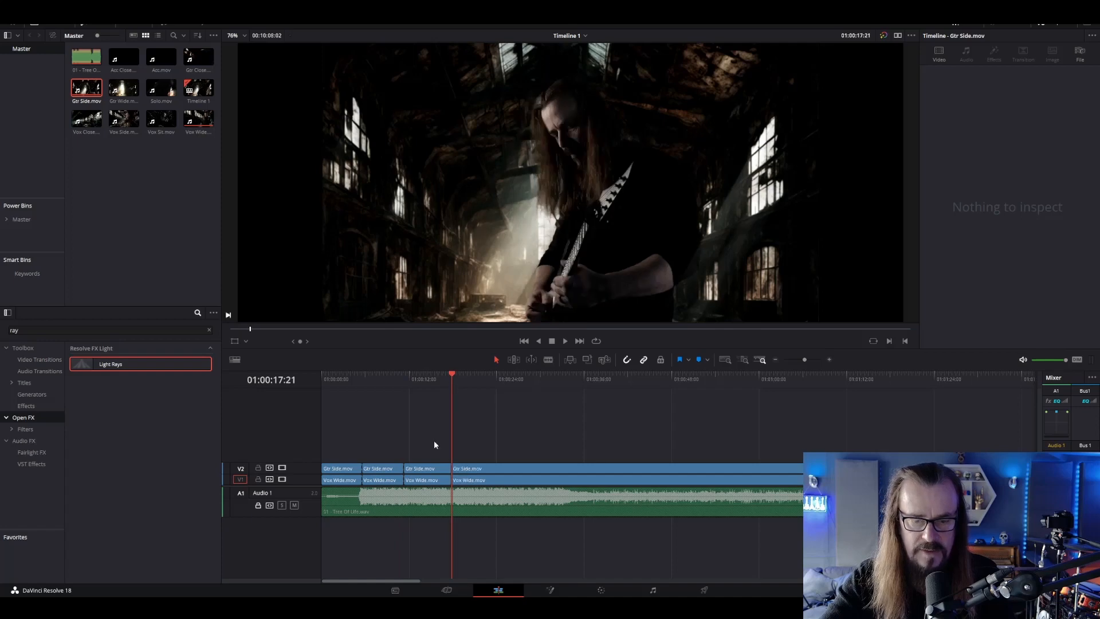
Delete the first and third Gtr Side.mov segments and the second Vox Wide.mov segment so the two shots alternate
{"action": "left_click", "coordinate": [423, 469]}
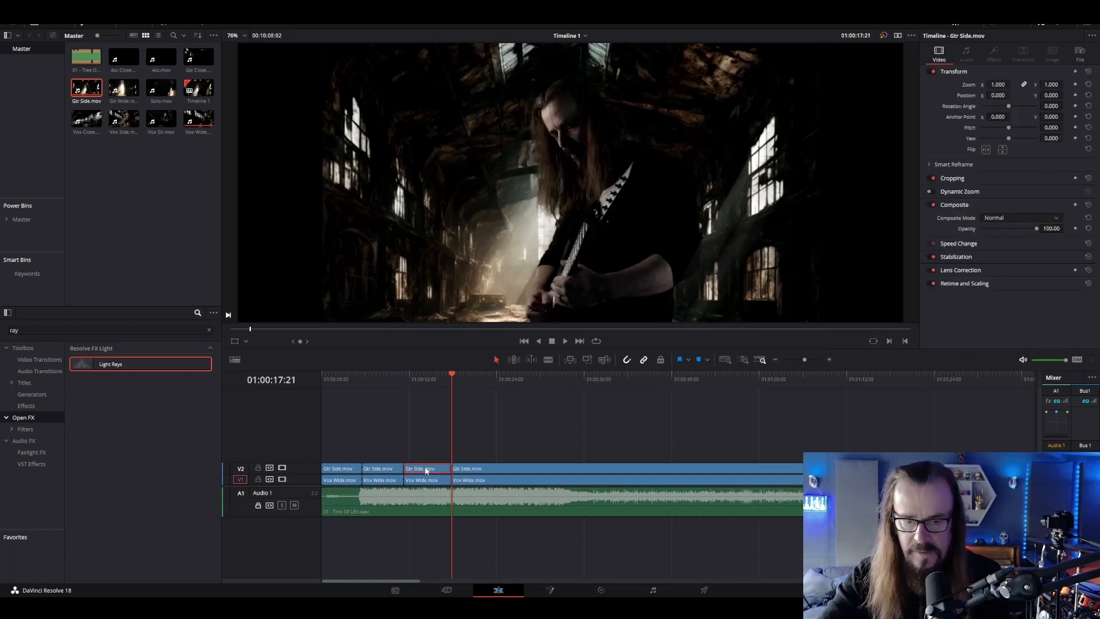
{"action": "key", "text": "Delete"}
{"action": "left_click", "coordinate": [380, 480]}
{"action": "key", "text": "Delete"}
{"action": "left_click", "coordinate": [341, 469]}
{"action": "key", "text": "Delete"}
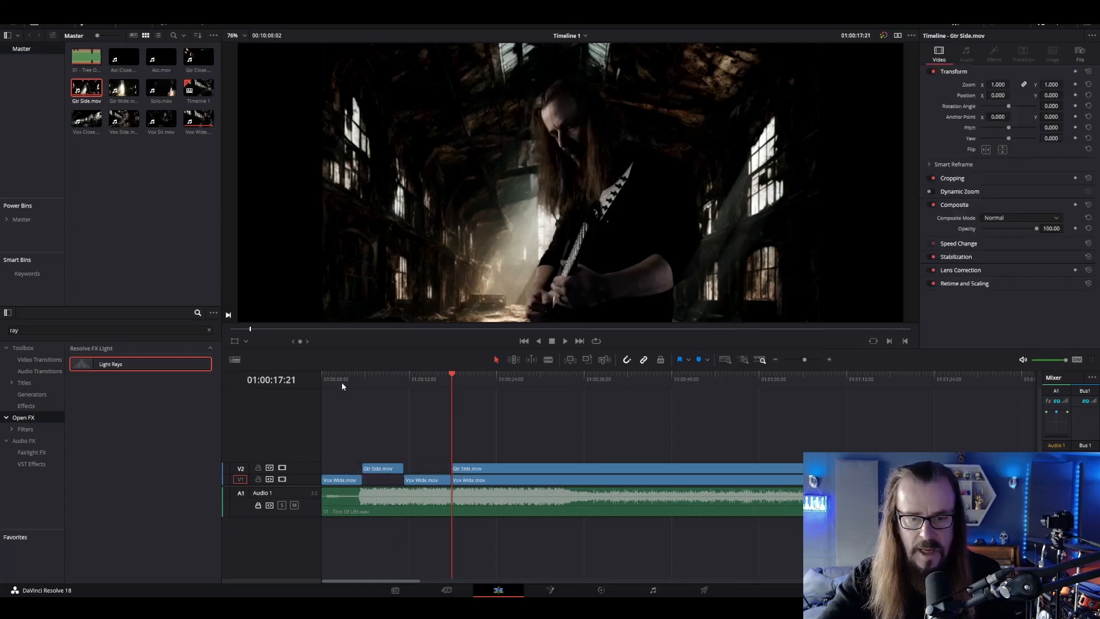
Play the alternating vocal and guitar cuts from 01:00:02:18 to check them against the song
{"action": "left_click", "coordinate": [342, 383]}
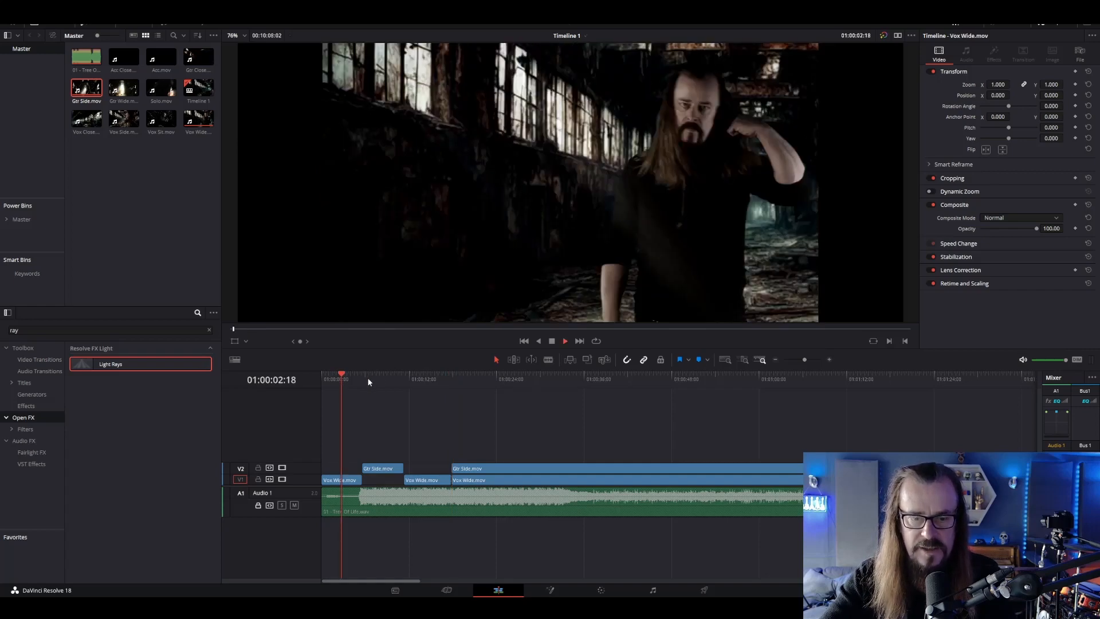
{"action": "key", "text": "space"}
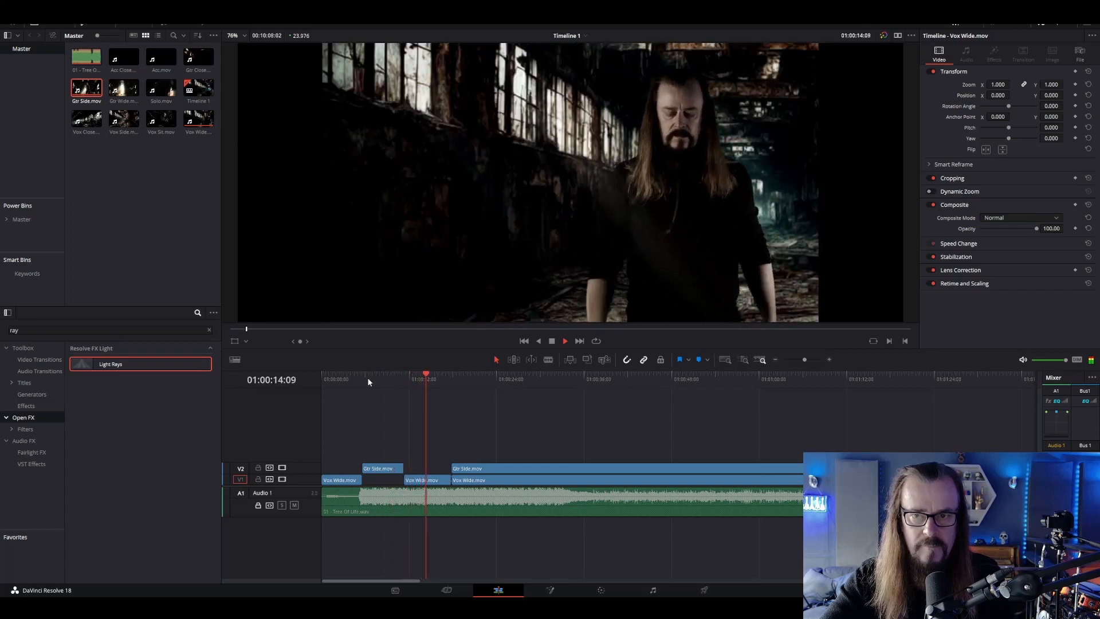
{"action": "key", "text": "space"}
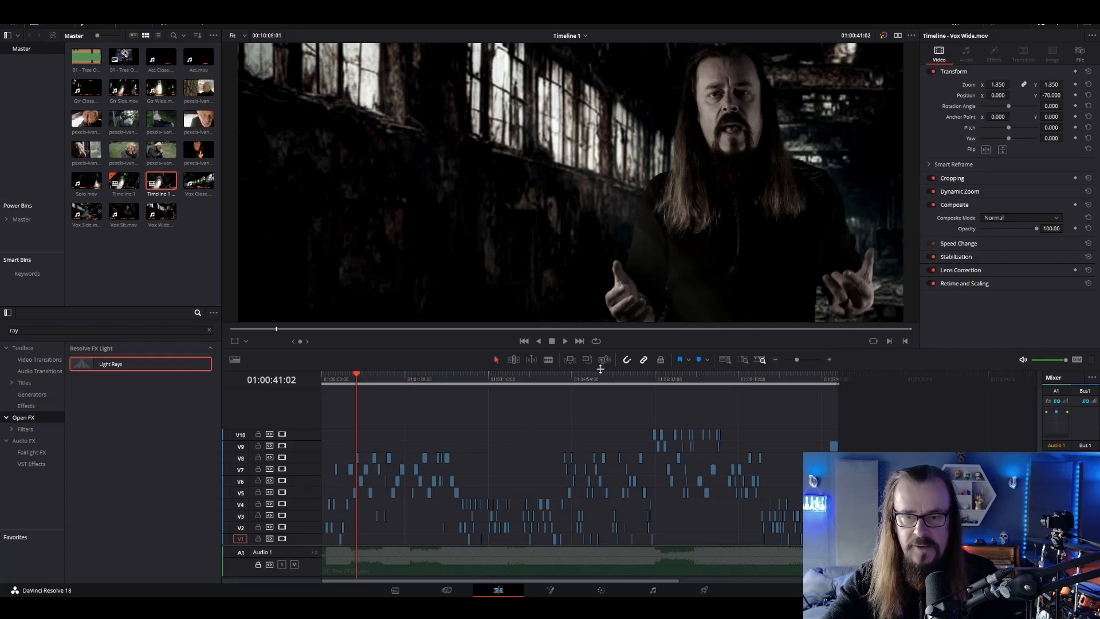
Play the complete multi-track edit from 01:00:41:02, and review the close-up vocal shot around 01:01:22:07
{"action": "left_click", "coordinate": [565, 341]}
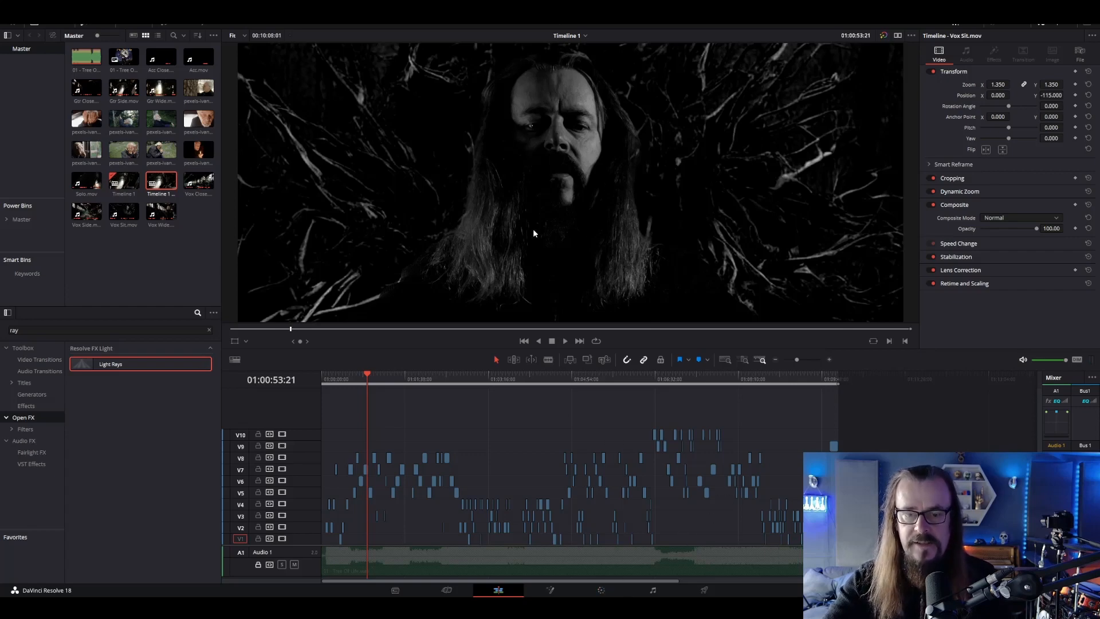
{"action": "left_click", "coordinate": [381, 380]}
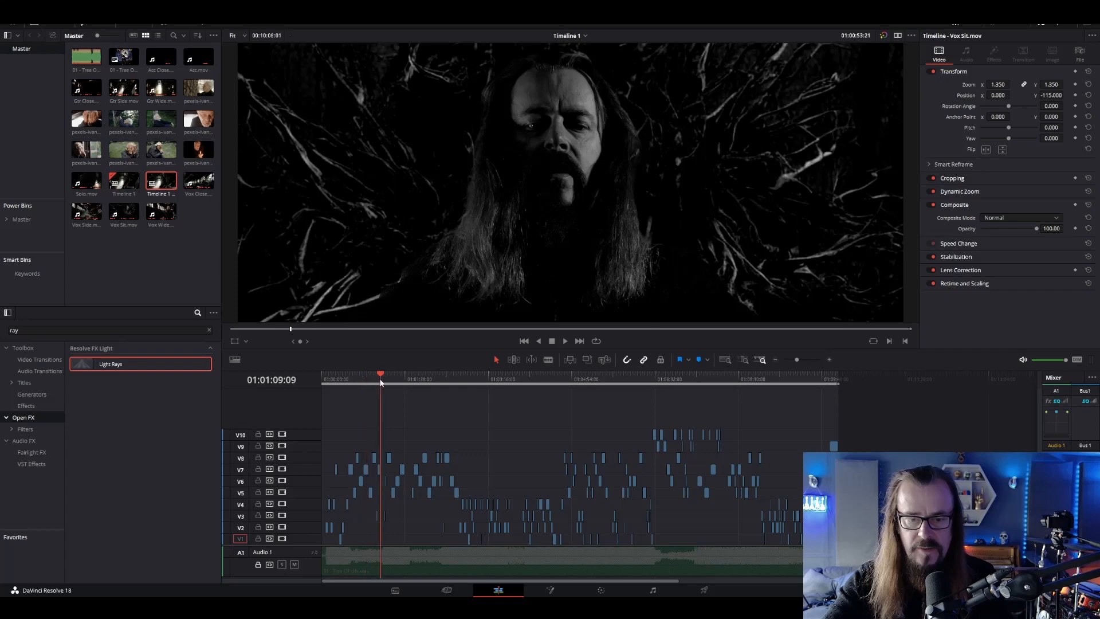
{"action": "left_click", "coordinate": [393, 379]}
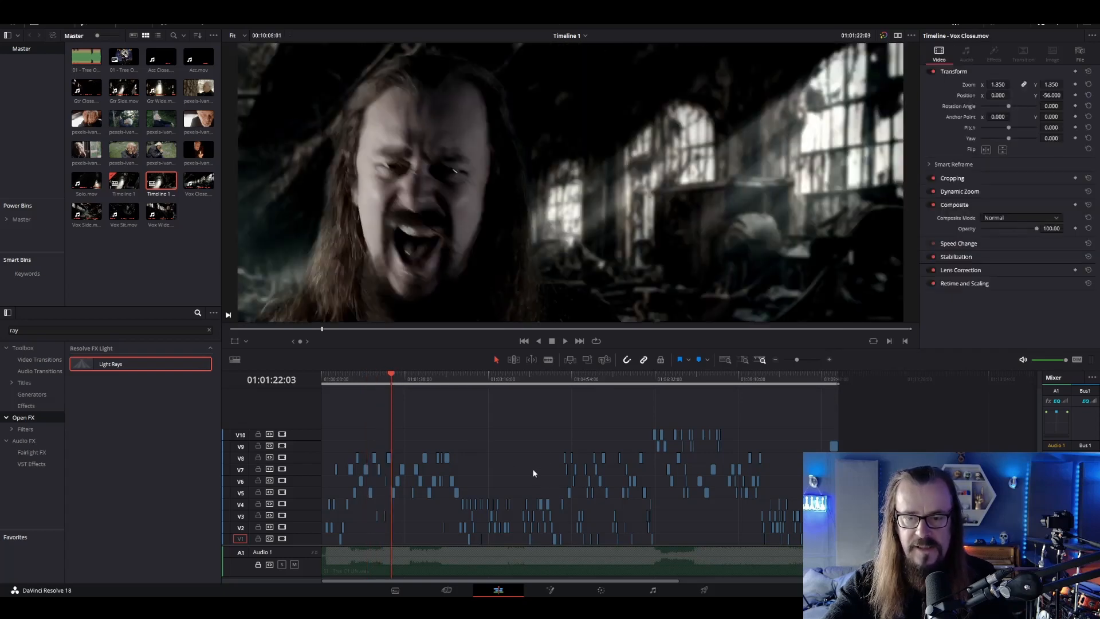
{"action": "key", "text": "space"}
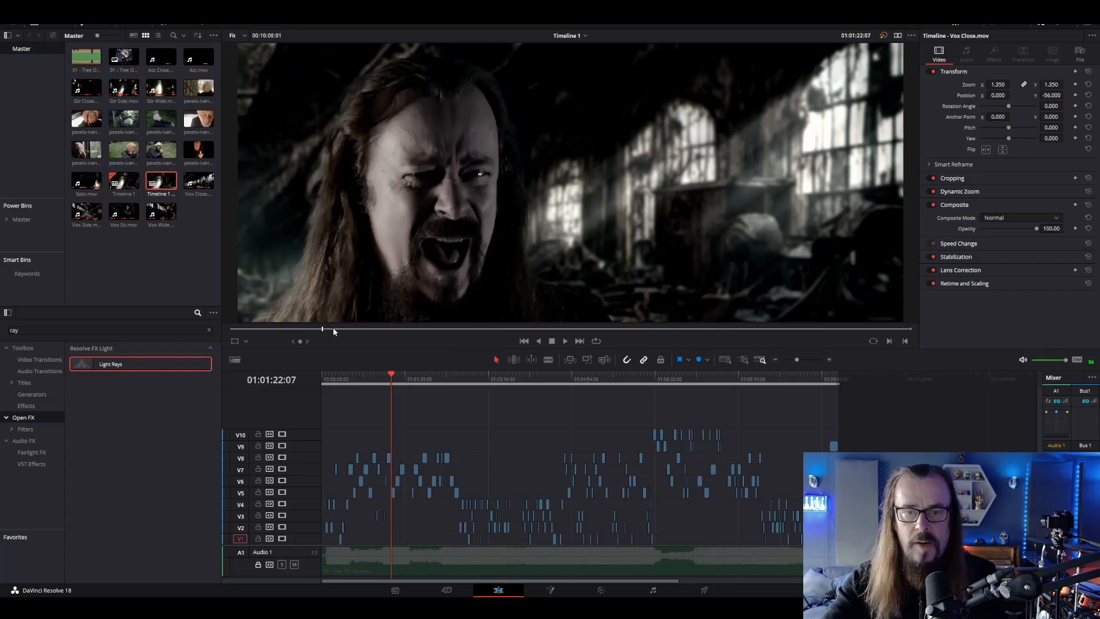
Try raising the Vox Close.mov clip's saturation to 67.80 on the Color page, restore it to 30.60, and return to the Edit page
{"action": "left_click", "coordinate": [602, 590]}
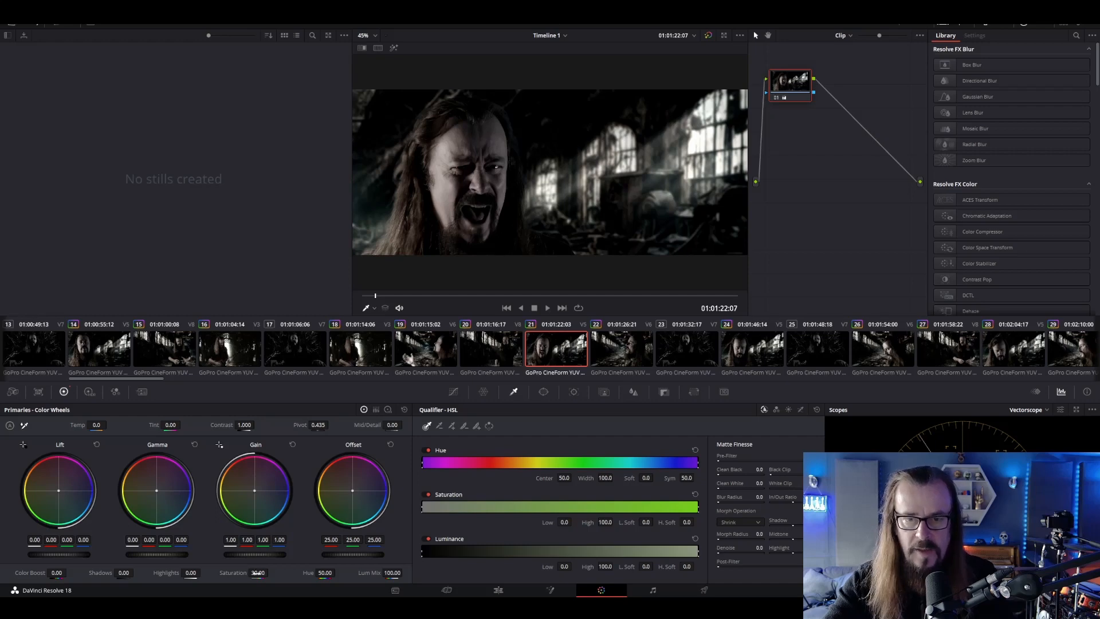
{"action": "left_click_drag", "start_coordinate": [270, 572], "coordinate": [293, 572]}
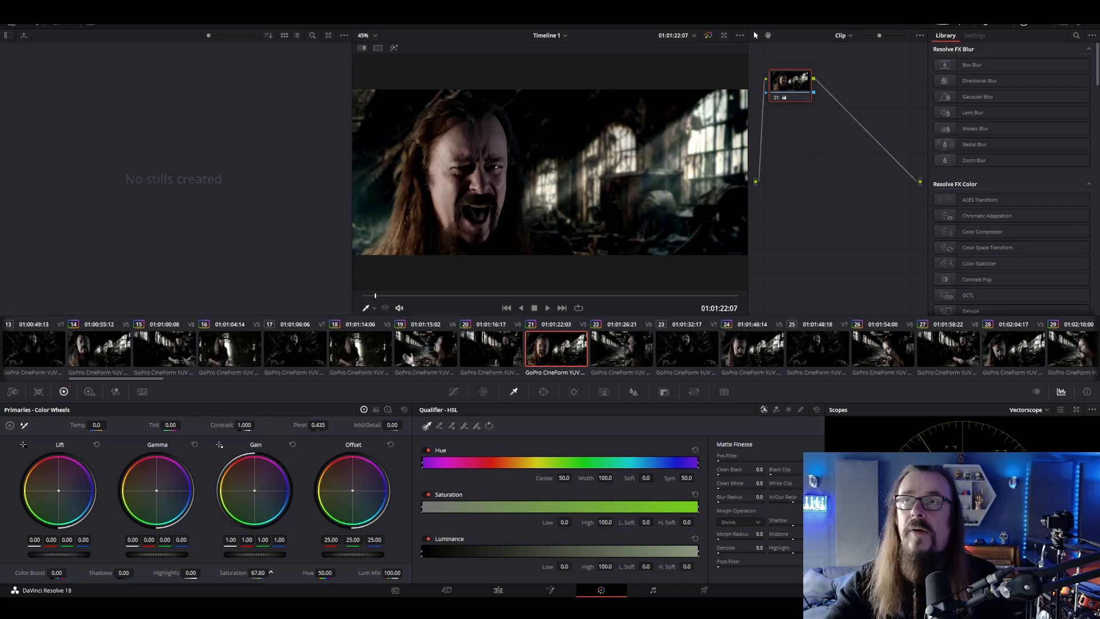
{"action": "left_click_drag", "start_coordinate": [271, 573], "coordinate": [262, 572]}
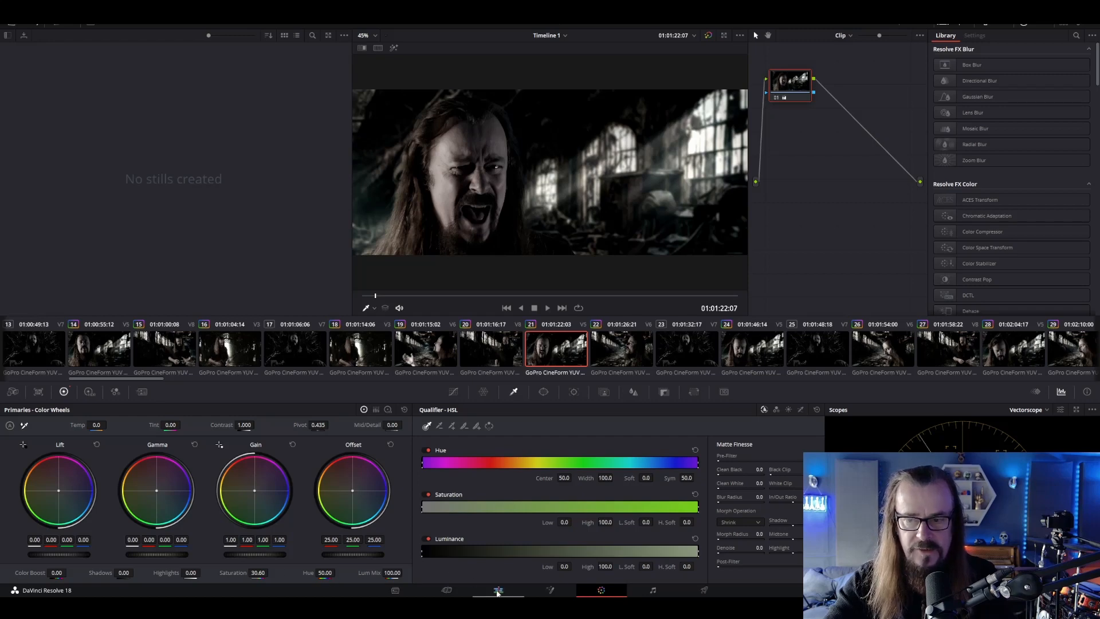
{"action": "left_click", "coordinate": [498, 591]}
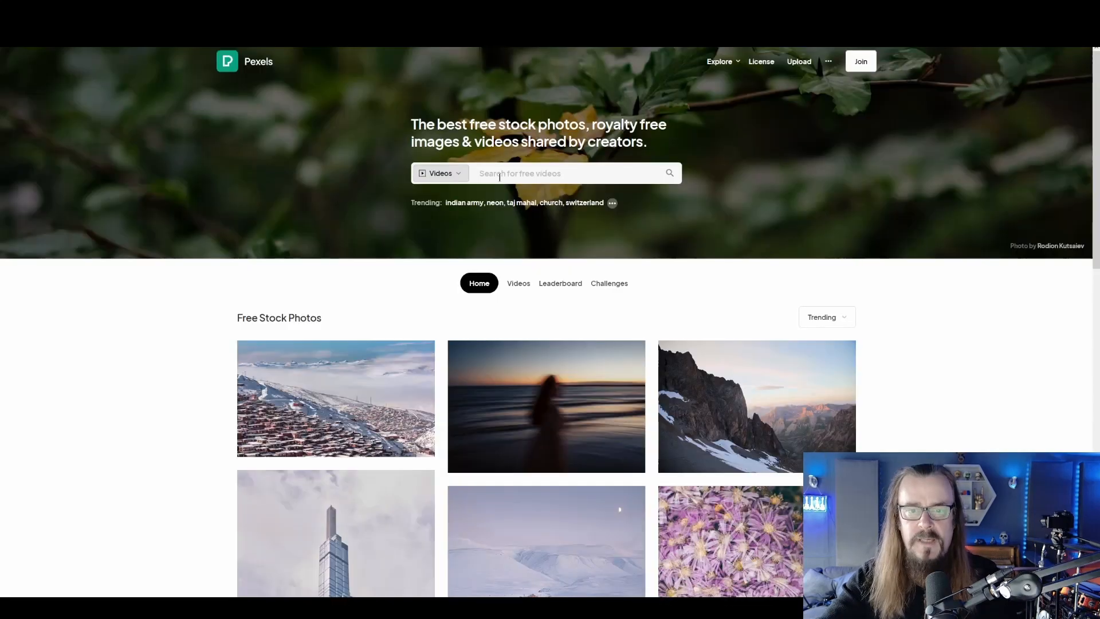
Search Pexels for free videos of "old man in distress" and browse the results for suitable B-roll
{"action": "left_click", "coordinate": [500, 177]}
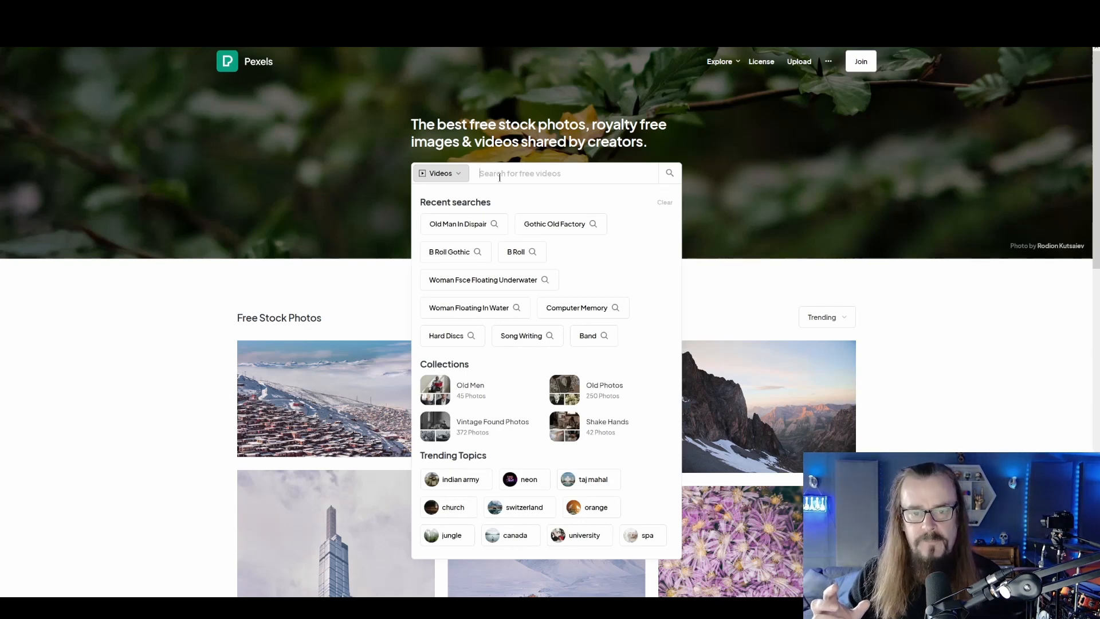
{"action": "type", "text": "ol"}
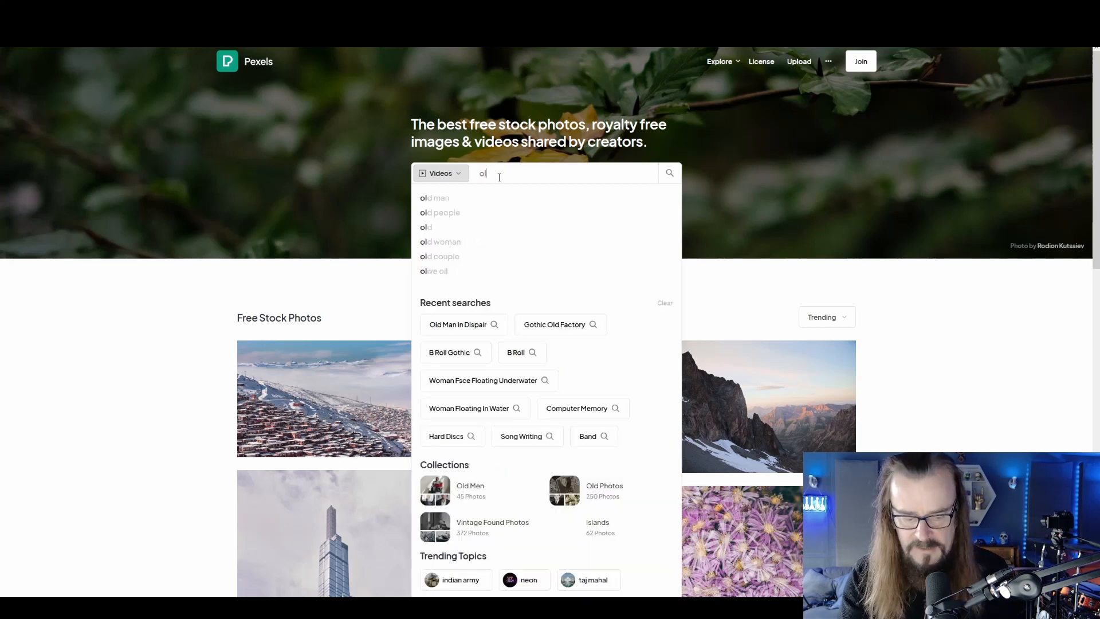
{"action": "type", "text": "d man in distress"}
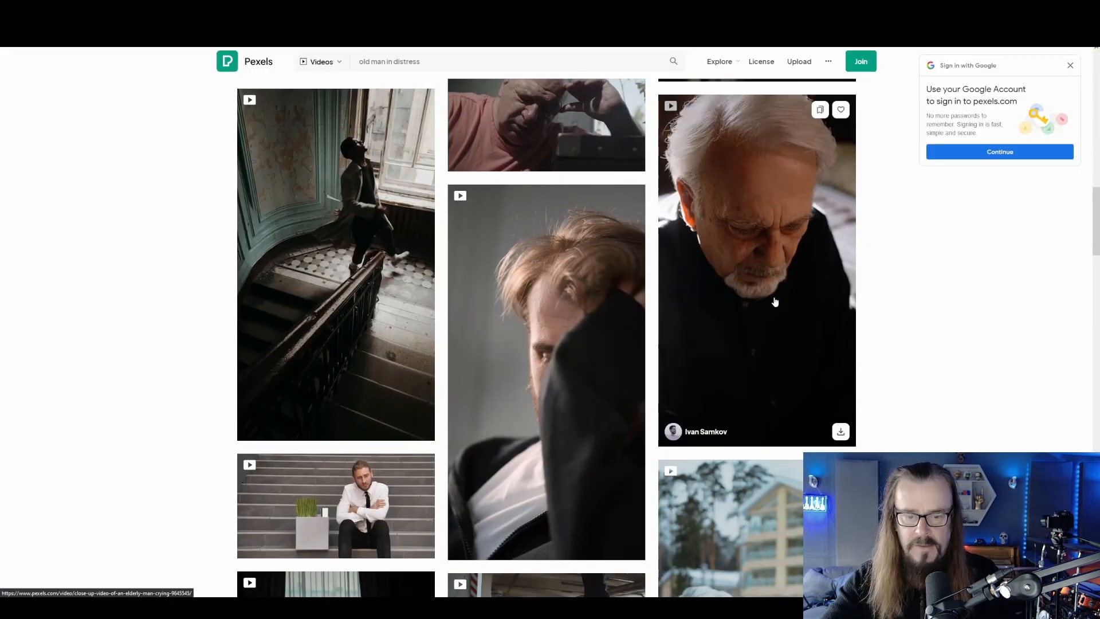
{"action": "scroll", "coordinate": [730, 290], "scroll_direction": "down", "scroll_amount": 8}
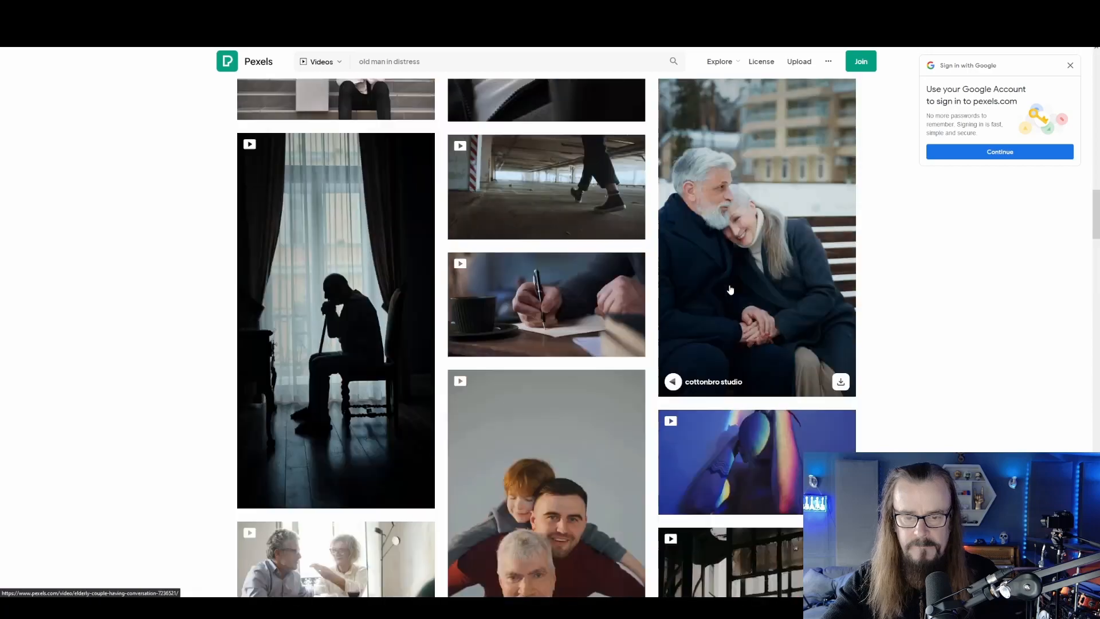
{"action": "scroll", "coordinate": [731, 290], "scroll_direction": "down", "scroll_amount": 20}
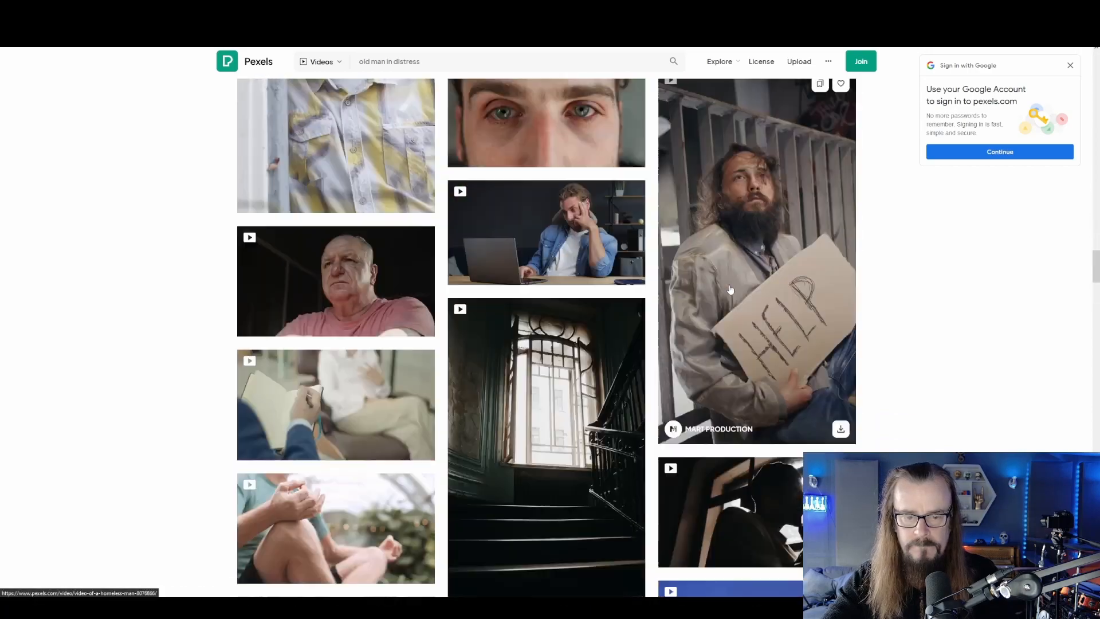
{"action": "scroll", "coordinate": [731, 290], "scroll_direction": "down", "scroll_amount": 15}
Open the "Elderly Man Wiping His Tears" video, preview its footage, and close it
{"action": "left_click", "coordinate": [356, 307]}
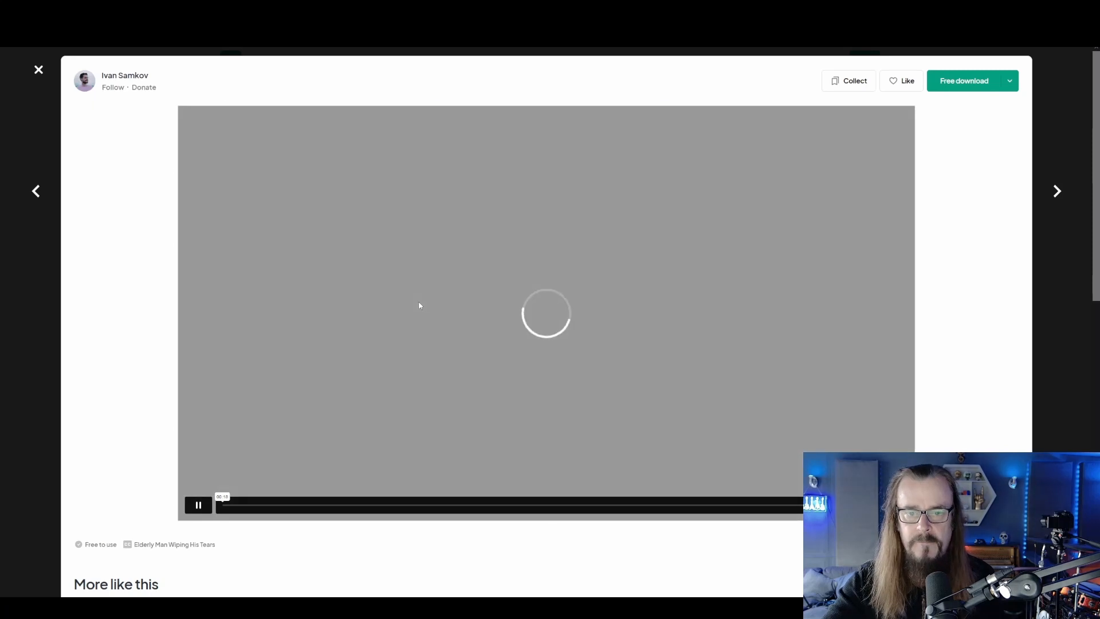
{"action": "left_click", "coordinate": [198, 506]}
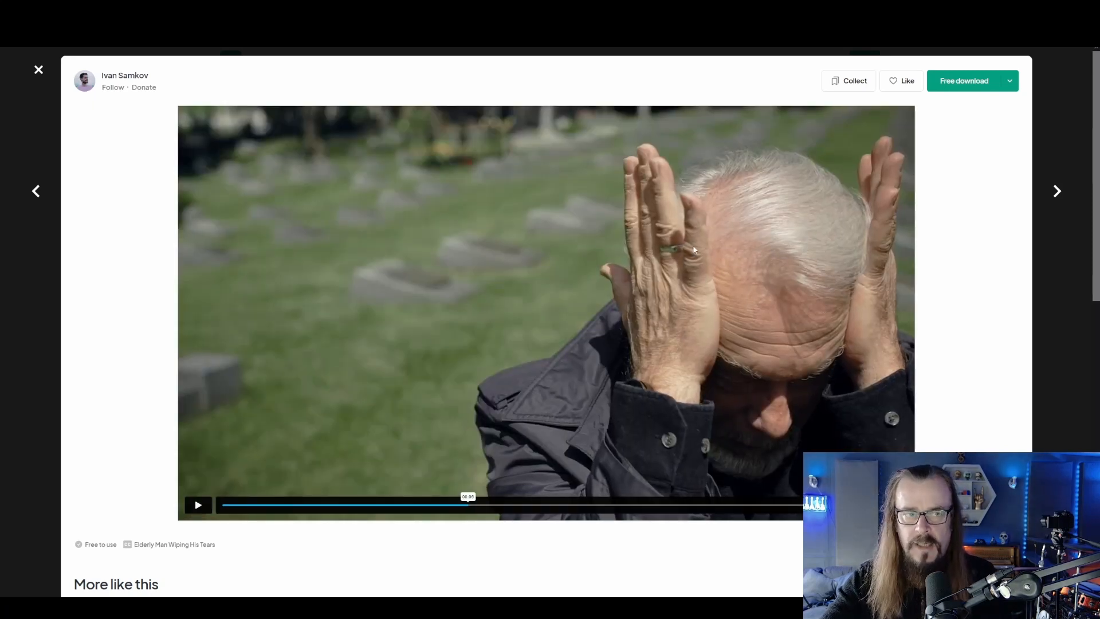
{"action": "left_click", "coordinate": [39, 71]}
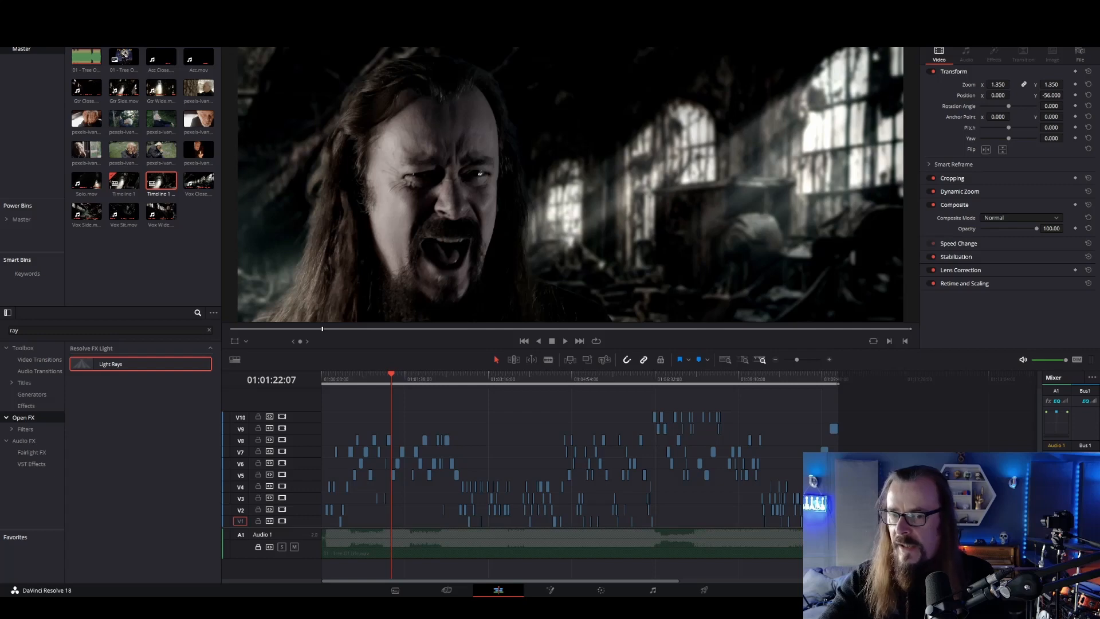
In DaVinci Resolve, place the stock clip of the elderly man on Video 11 near the timeline start and set its zoom to 1.35
{"action": "left_click_drag", "start_coordinate": [1099, 321], "coordinate": [331, 407]}
{"action": "left_click", "coordinate": [331, 378]}
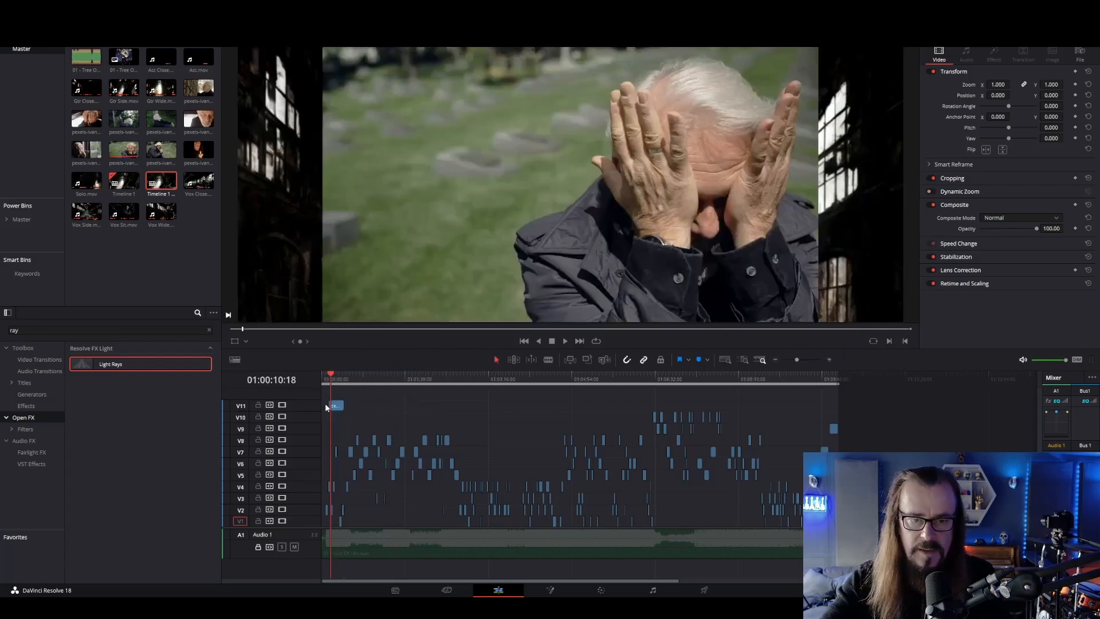
{"action": "left_click", "coordinate": [1004, 86]}
{"action": "type", "text": "1."}
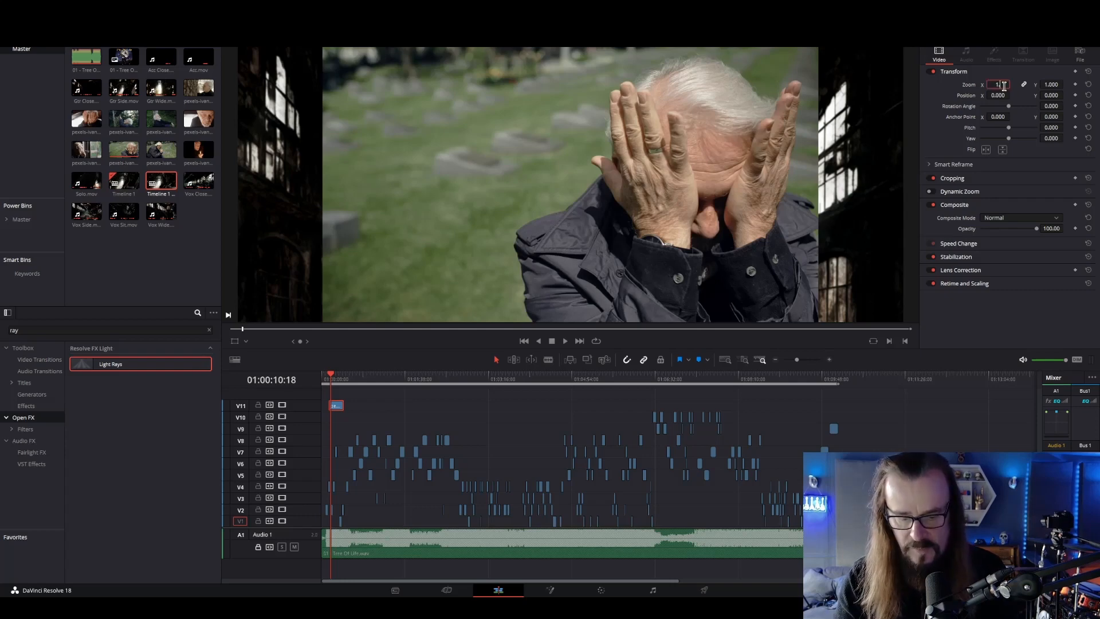
{"action": "type", "text": "35"}
{"action": "key", "text": "Return"}
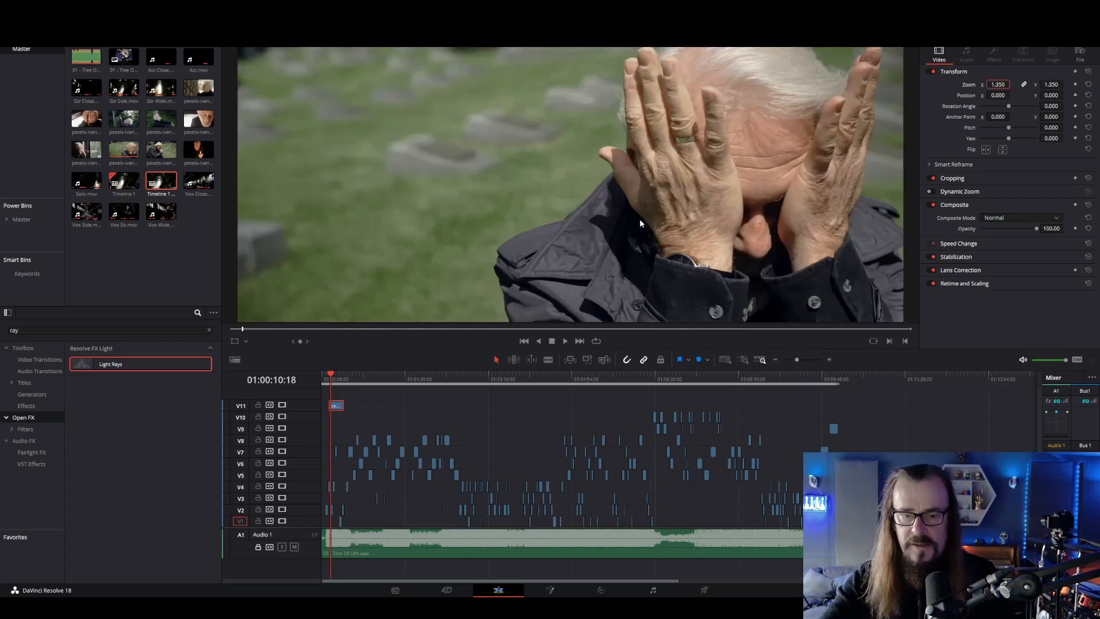
Grade the elderly man clip on the Color page with saturation 0, lift -0.14 and a Vignette of size 1.000, then return to the Edit page
{"action": "left_click", "coordinate": [604, 594]}
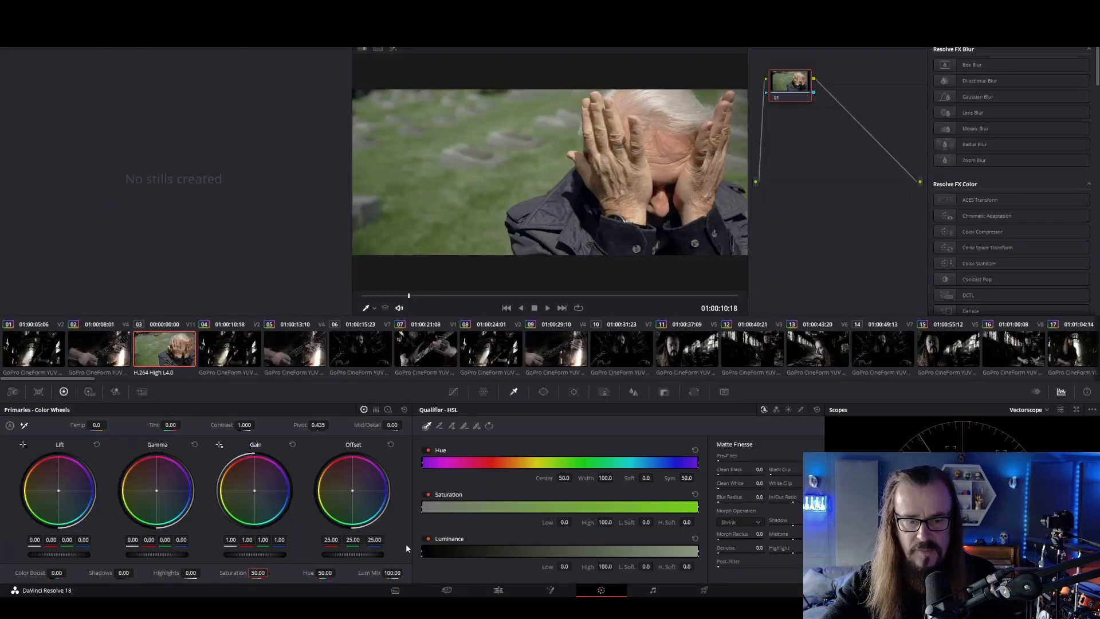
{"action": "type", "text": "0"}
{"action": "key", "text": "Return"}
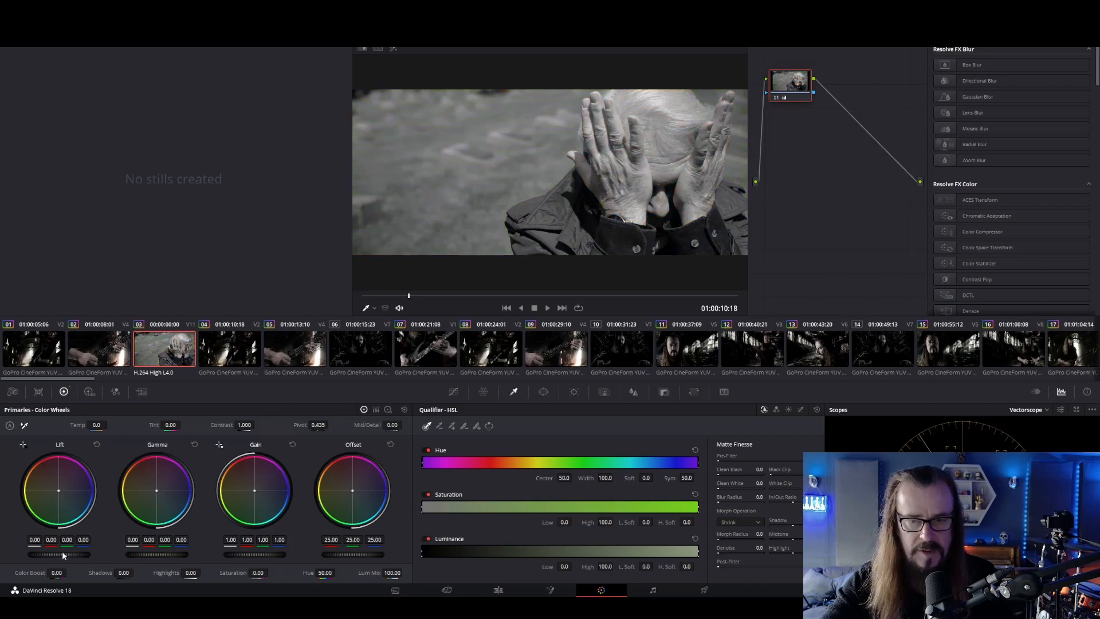
{"action": "left_click_drag", "start_coordinate": [59, 555], "coordinate": [41, 555]}
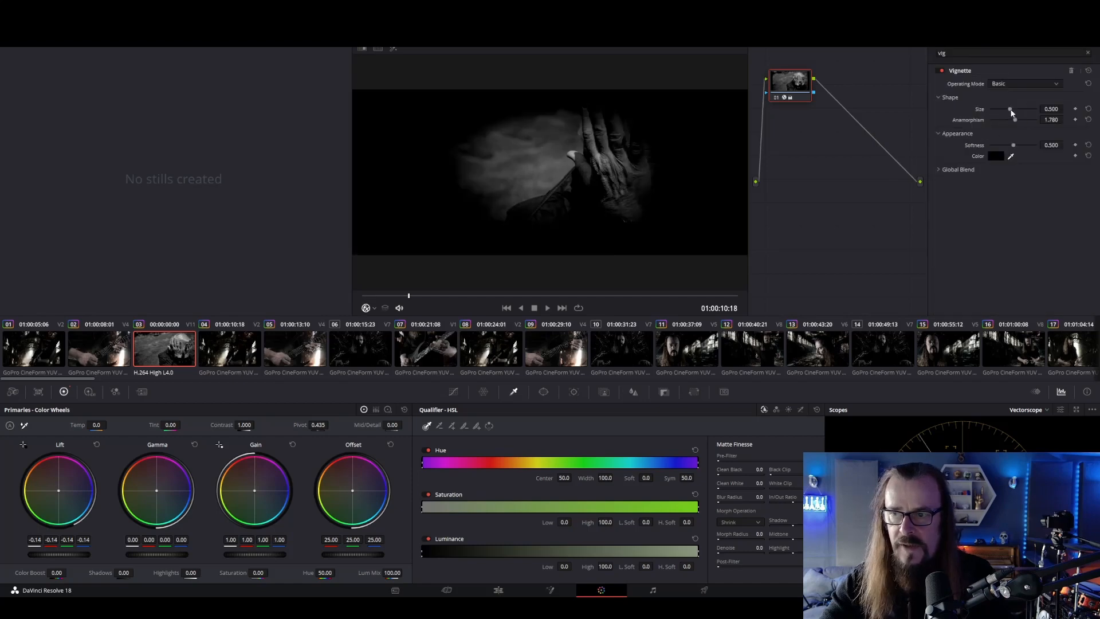
{"action": "left_click_drag", "start_coordinate": [1012, 113], "coordinate": [1041, 115]}
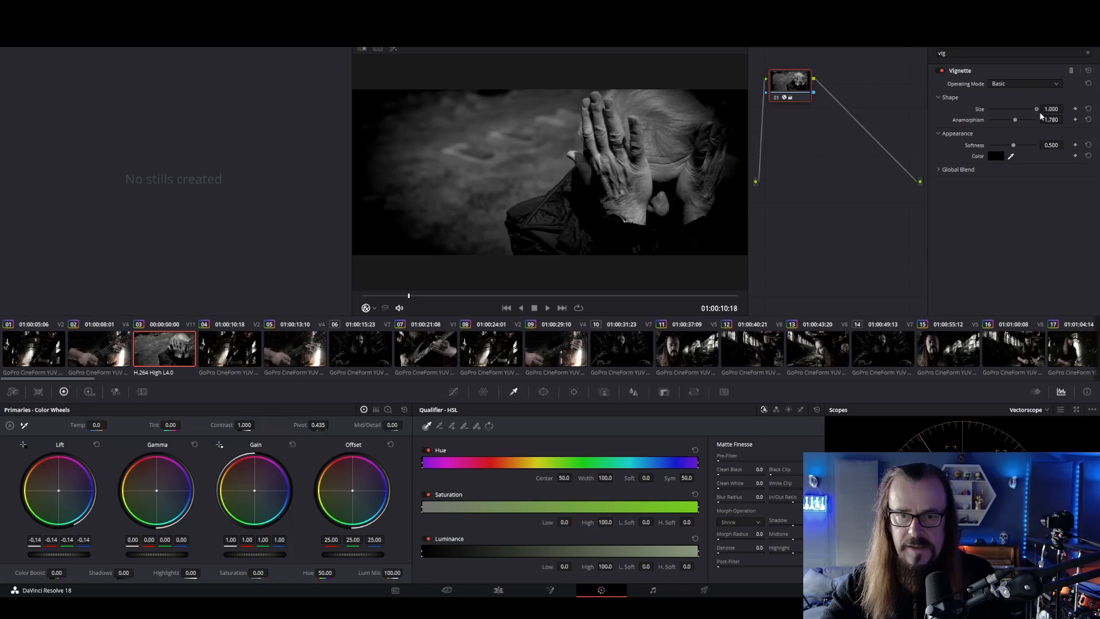
{"action": "left_click", "coordinate": [499, 591]}
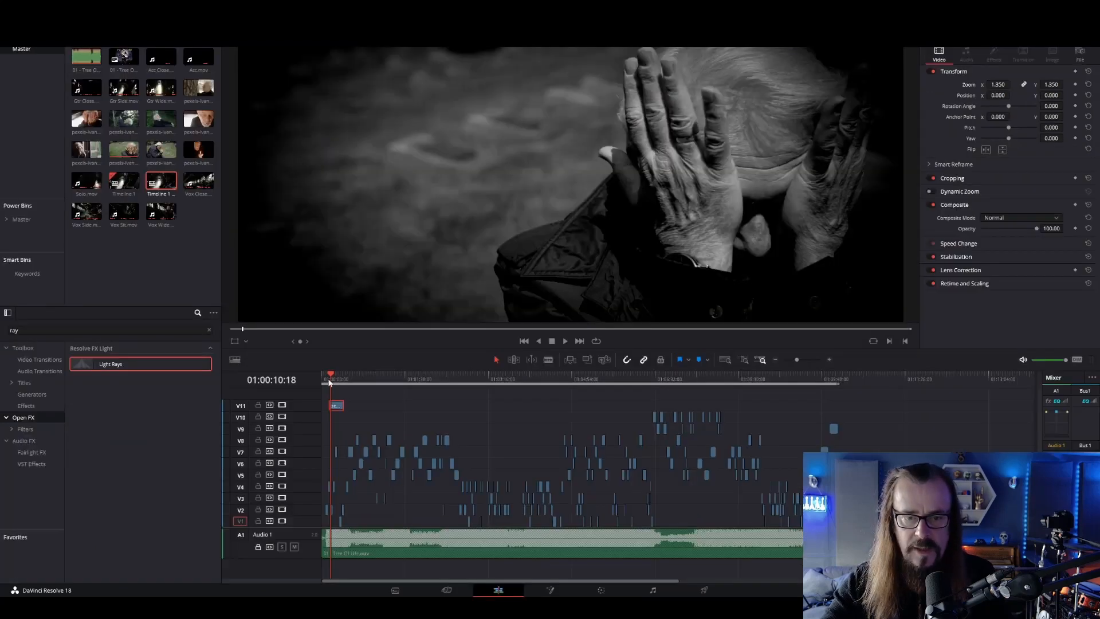
Play the timeline from its start and from around 01:01:26 to check how the black-and-white B-roll sits among the performance clips
{"action": "left_click", "coordinate": [329, 378]}
{"action": "key", "text": "space"}
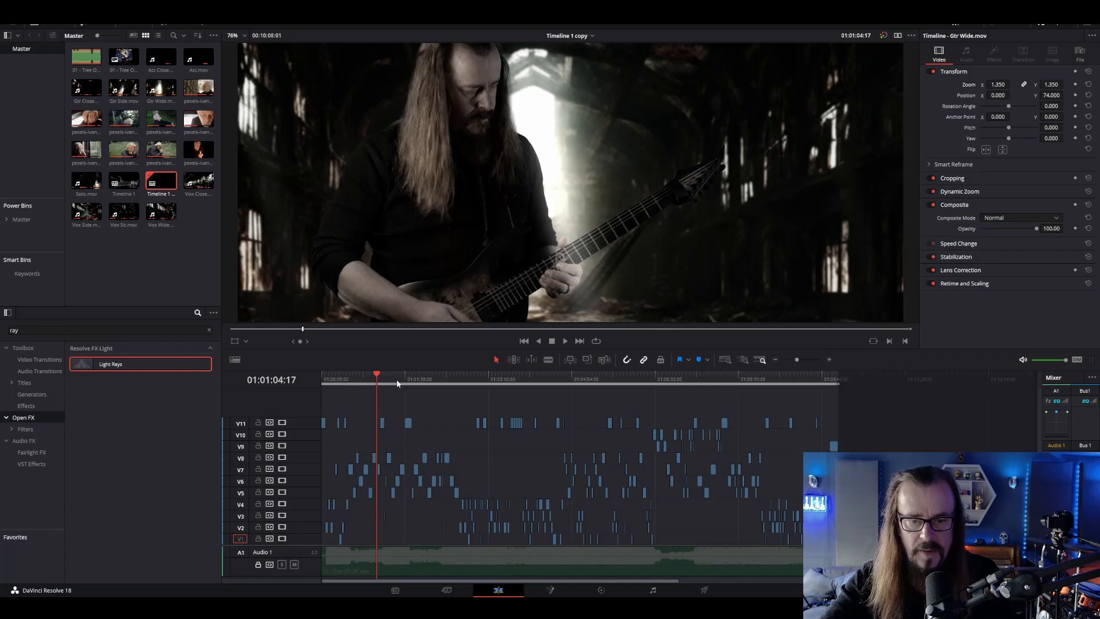
{"action": "left_click", "coordinate": [396, 383]}
{"action": "key", "text": "space"}
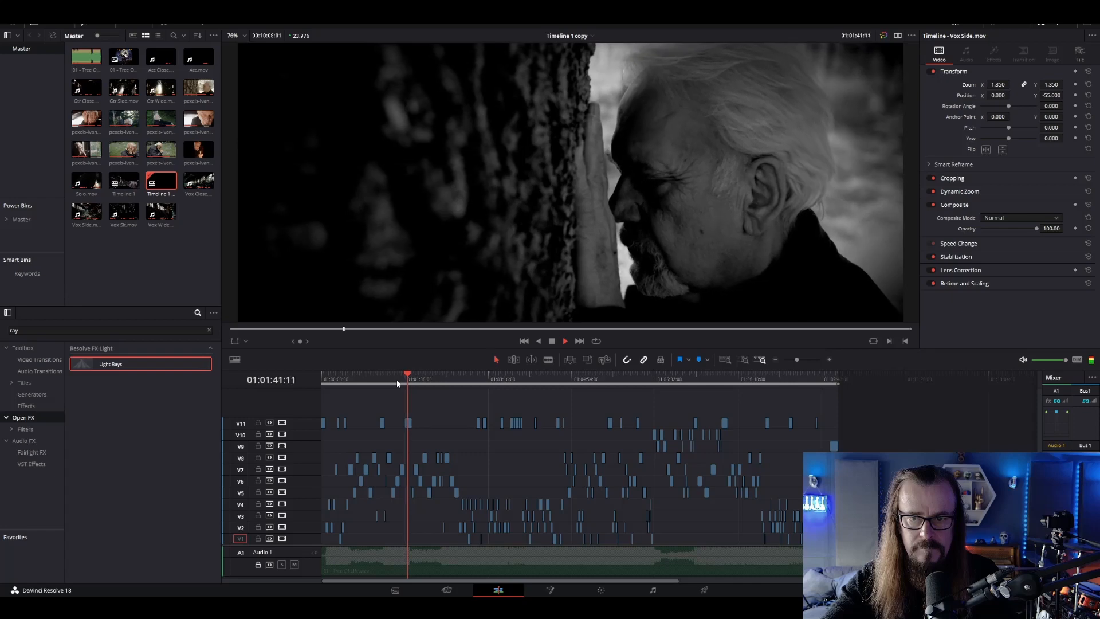
{"action": "key", "text": "space"}
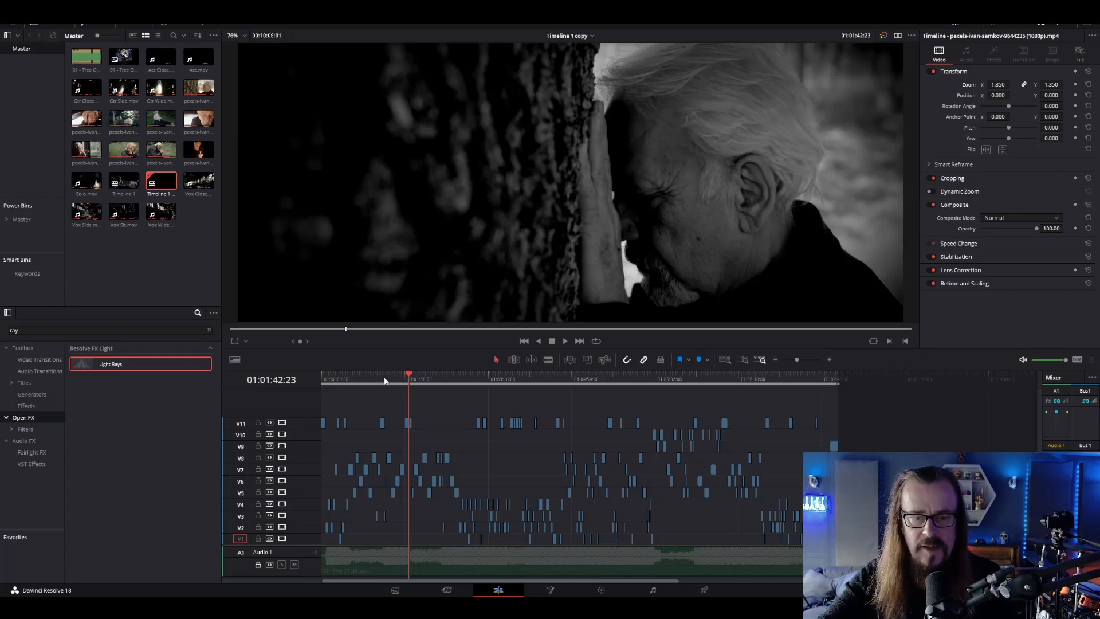
Jump to about 01:01:16 on the timeline and step through the following cuts to examine the shot changes
{"action": "left_click", "coordinate": [387, 378]}
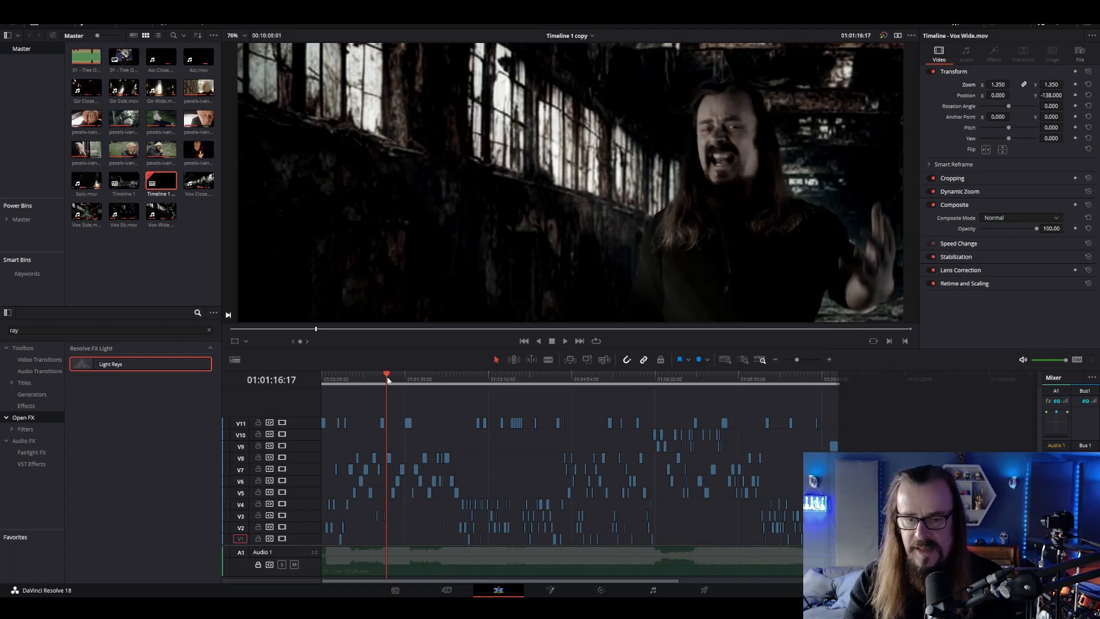
{"action": "key", "text": "Down"}
{"action": "key", "text": "Down"}
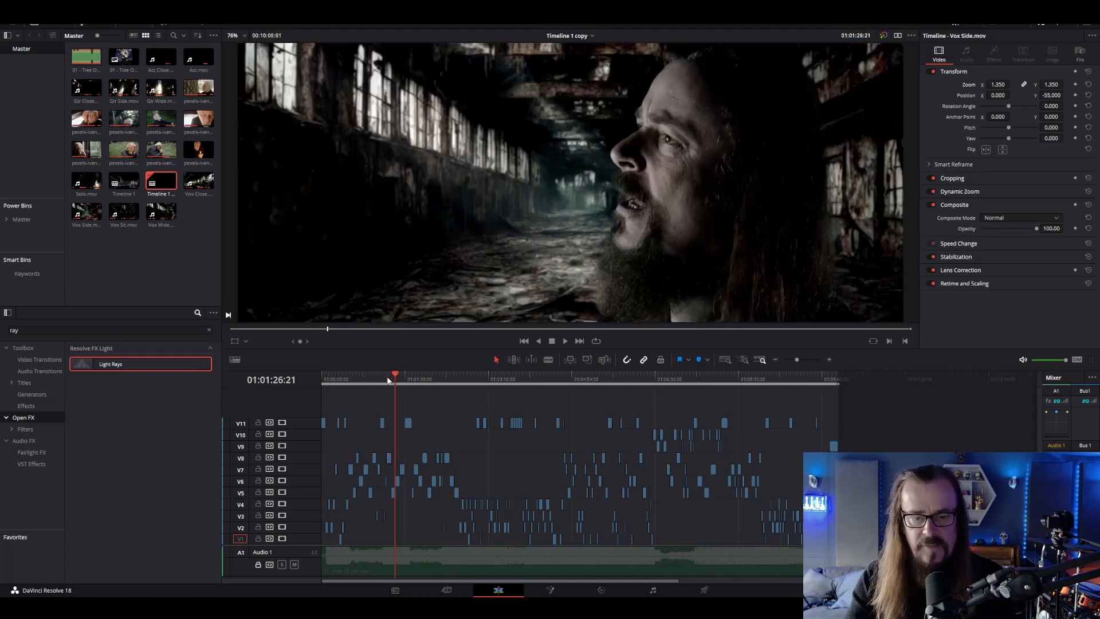
{"action": "key", "text": "Down"}
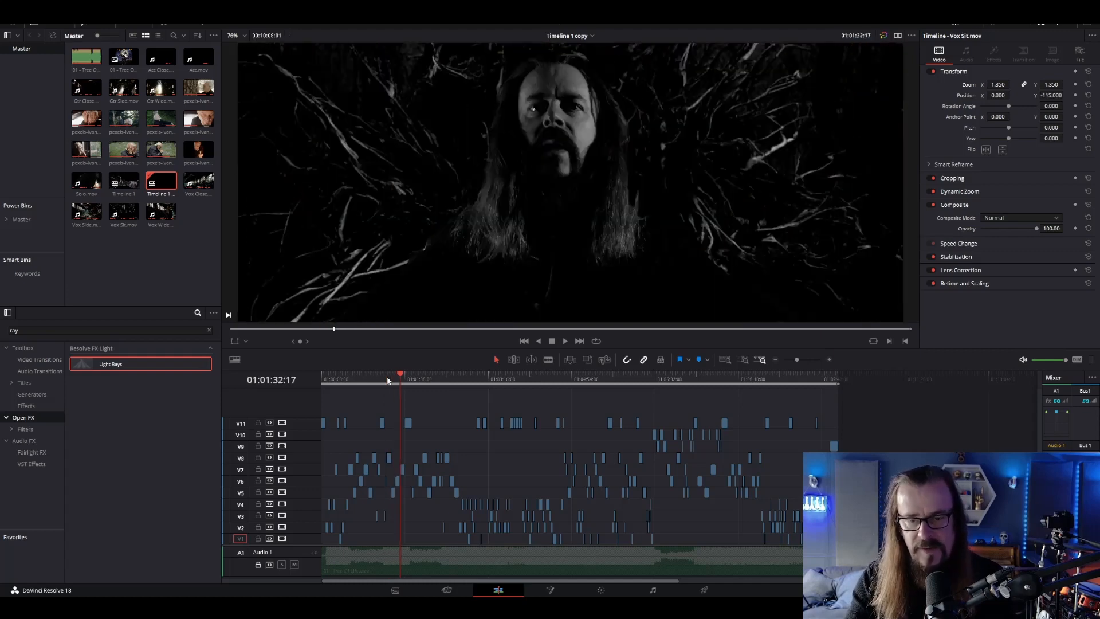
{"action": "key", "text": "Down"}
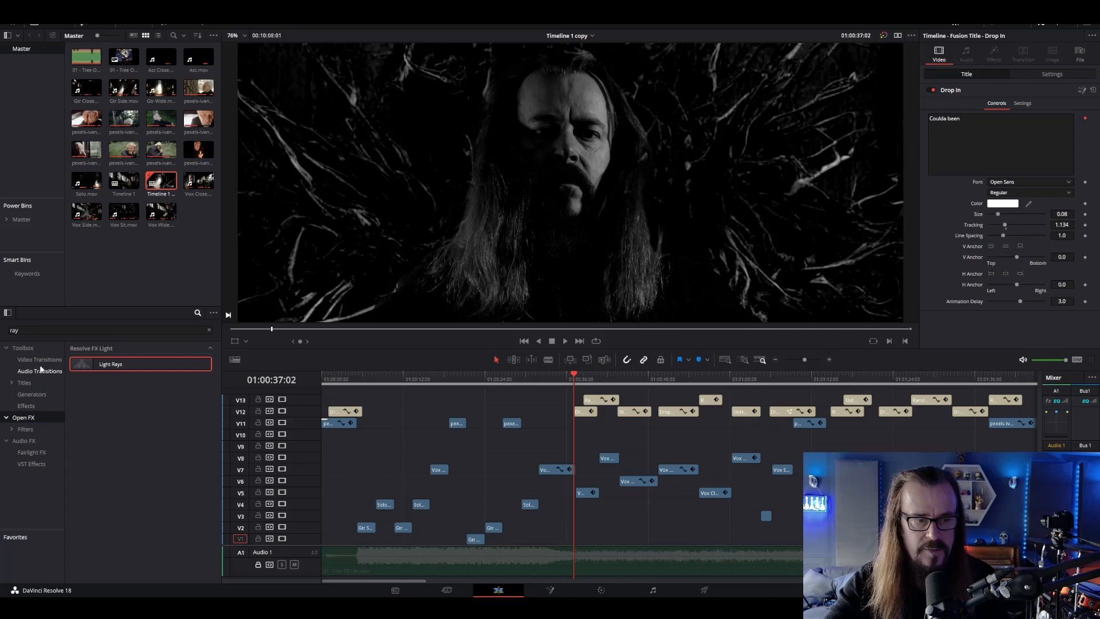
Clear the effects search and browse the Fusion Titles, previewing Drop In and Random Write On
{"action": "left_click", "coordinate": [32, 383]}
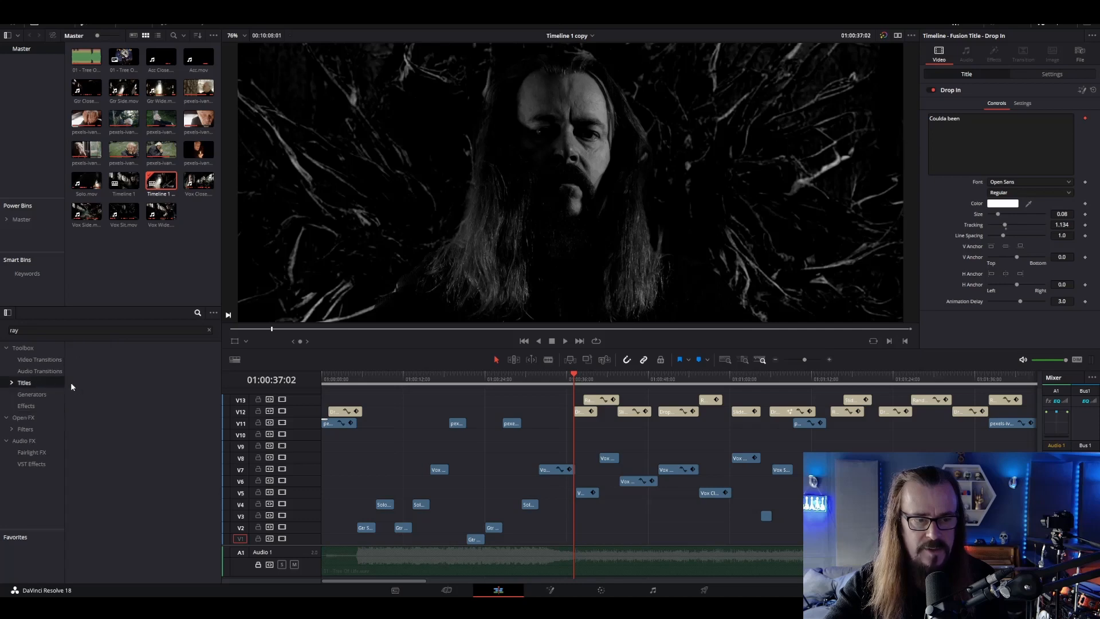
{"action": "left_click", "coordinate": [209, 330]}
{"action": "scroll", "coordinate": [162, 528], "scroll_direction": "down", "scroll_amount": 2}
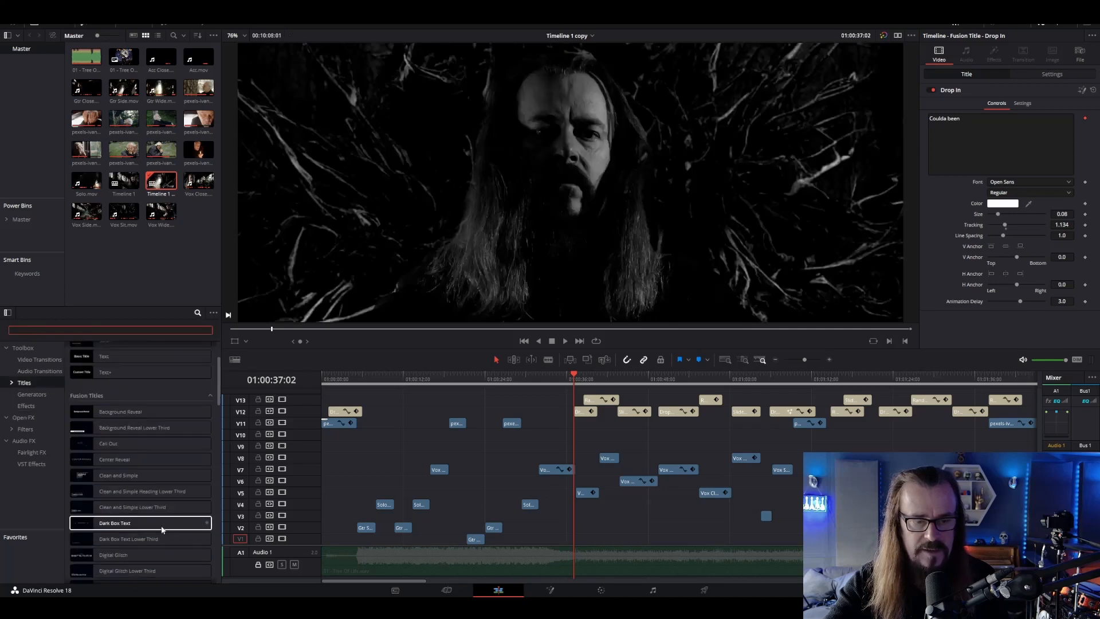
{"action": "scroll", "coordinate": [162, 530], "scroll_direction": "down", "scroll_amount": 1}
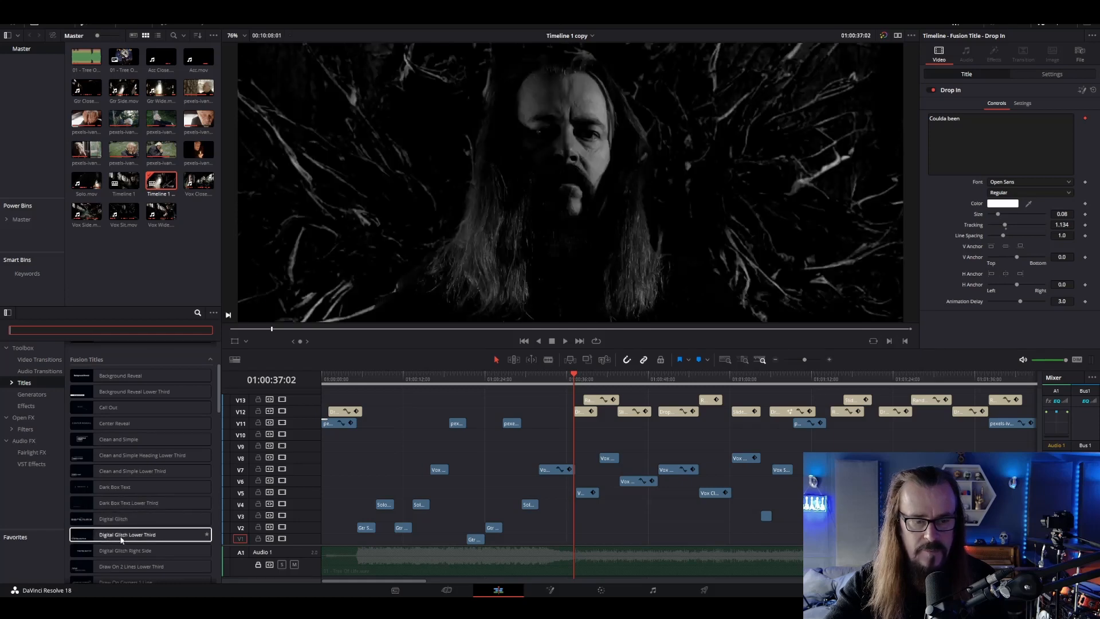
{"action": "scroll", "coordinate": [144, 545], "scroll_direction": "down", "scroll_amount": 2}
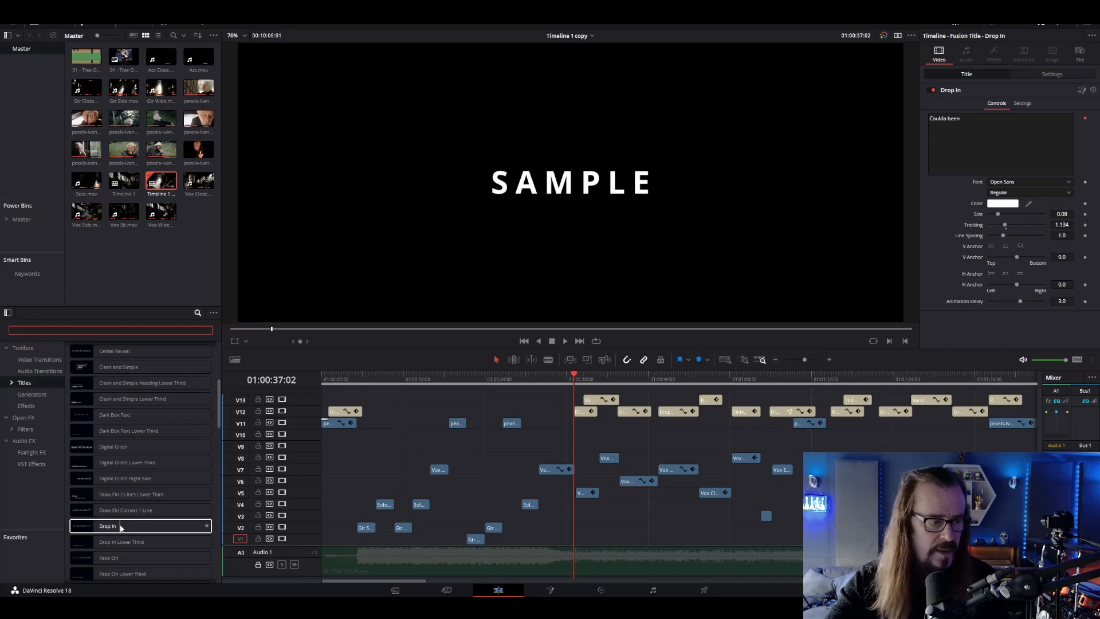
{"action": "scroll", "coordinate": [124, 498], "scroll_direction": "down", "scroll_amount": 5}
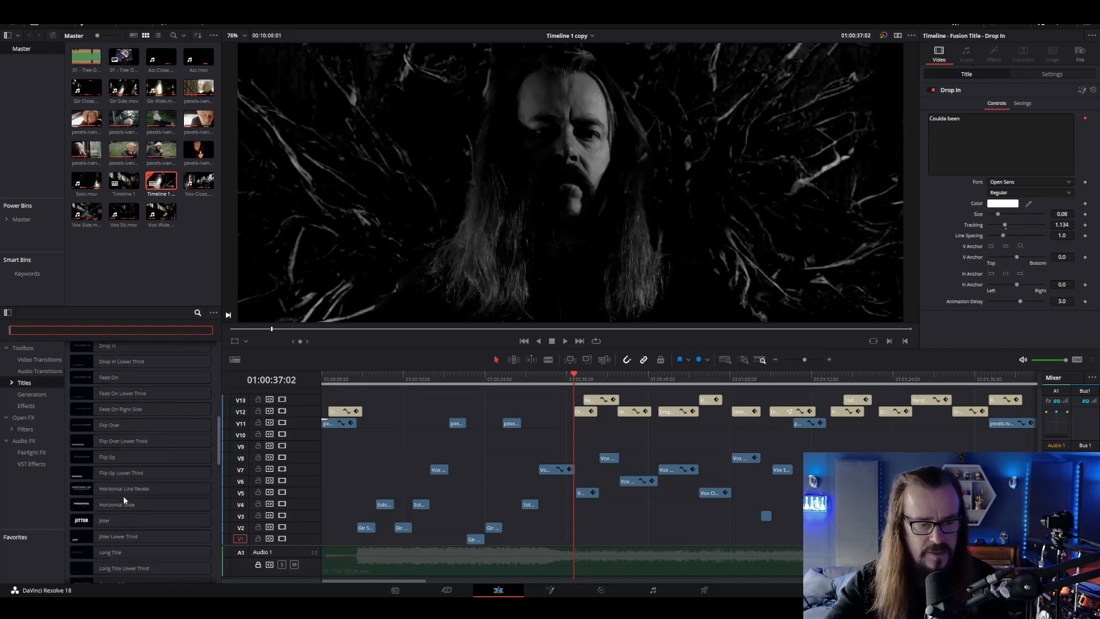
{"action": "scroll", "coordinate": [123, 496], "scroll_direction": "down", "scroll_amount": 3}
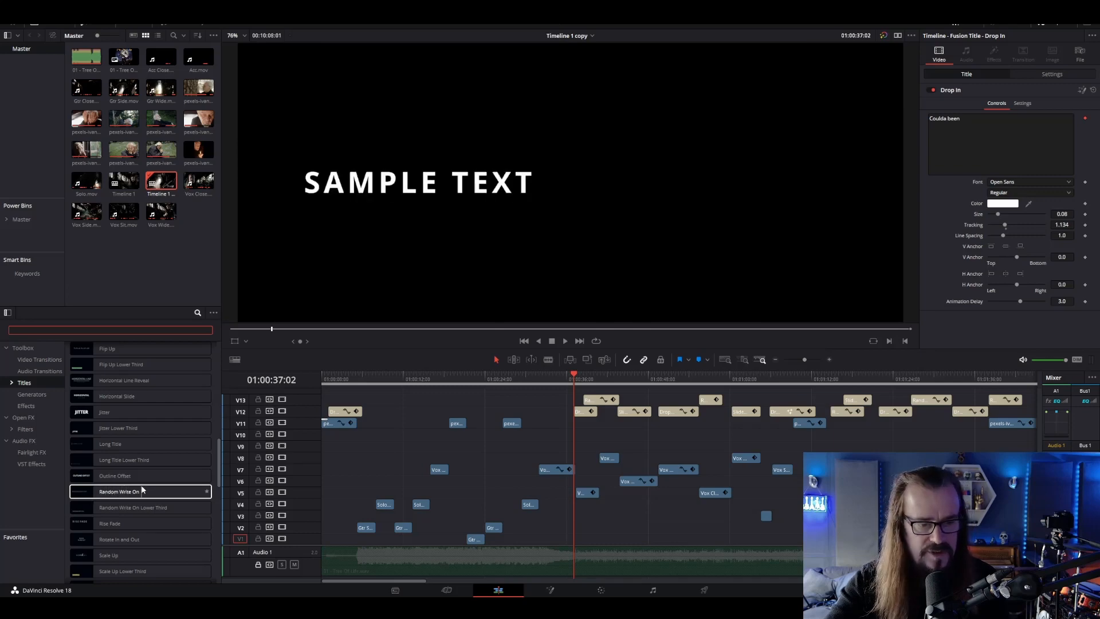
{"action": "scroll", "coordinate": [142, 489], "scroll_direction": "down", "scroll_amount": 1}
{"action": "scroll", "coordinate": [94, 559], "scroll_direction": "down", "scroll_amount": 2}
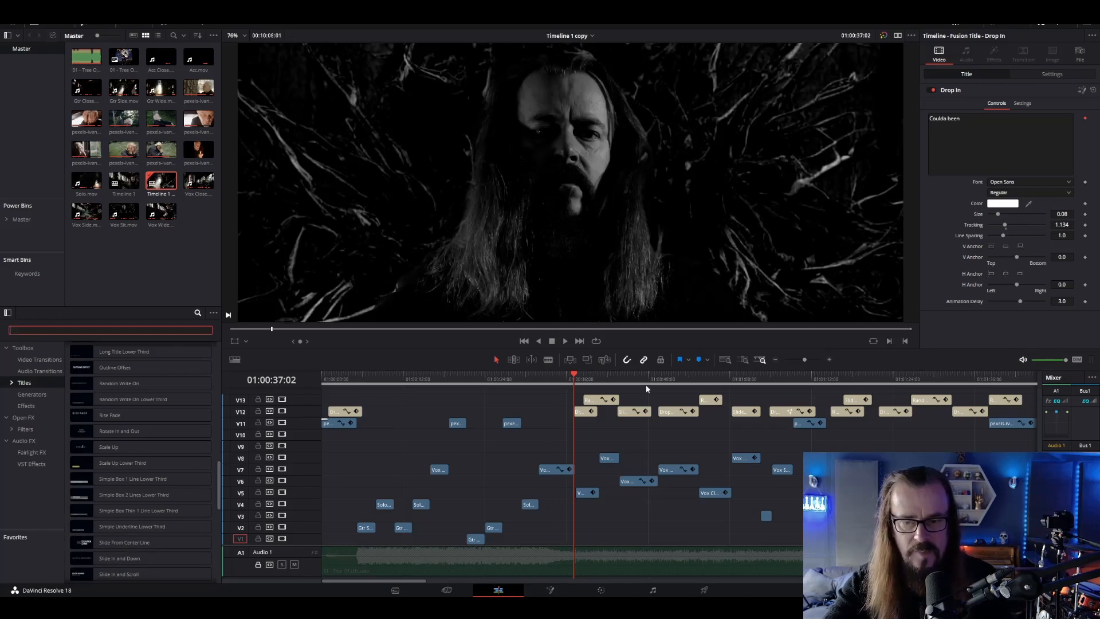
Select the "Coulda been" Drop In title and play the lyric titles from 01:00:37:02 to check their animation
{"action": "left_click", "coordinate": [584, 412]}
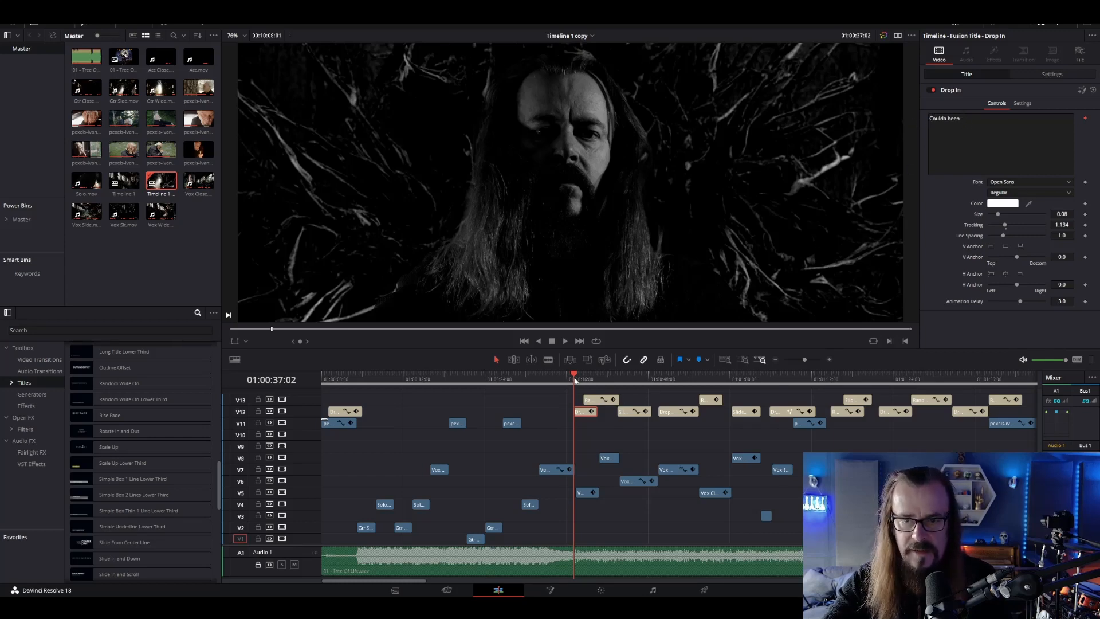
{"action": "key", "text": "space"}
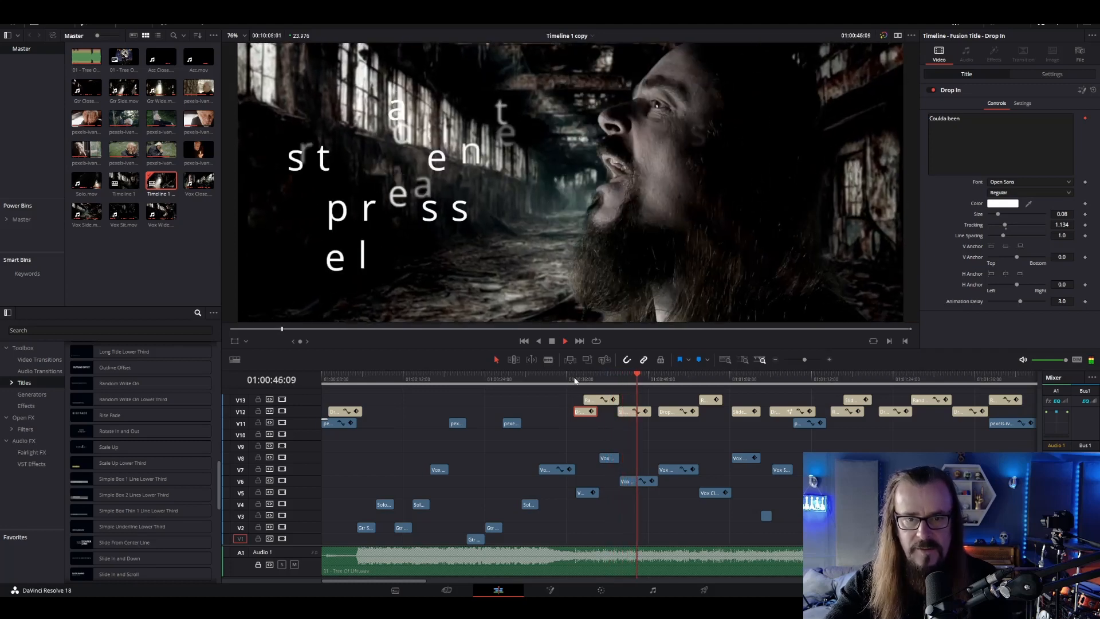
{"action": "key", "text": "space"}
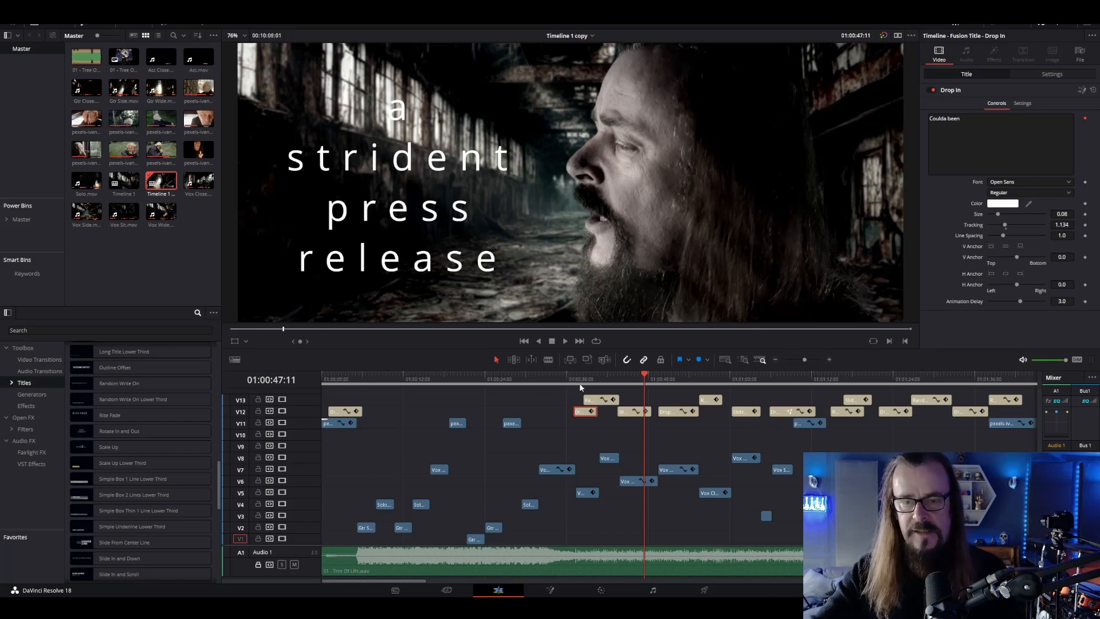
On the Deliver page, look at the YouTube 1080p preset, switch back to Custom Export, and name the output file TOL
{"action": "left_click", "coordinate": [703, 592]}
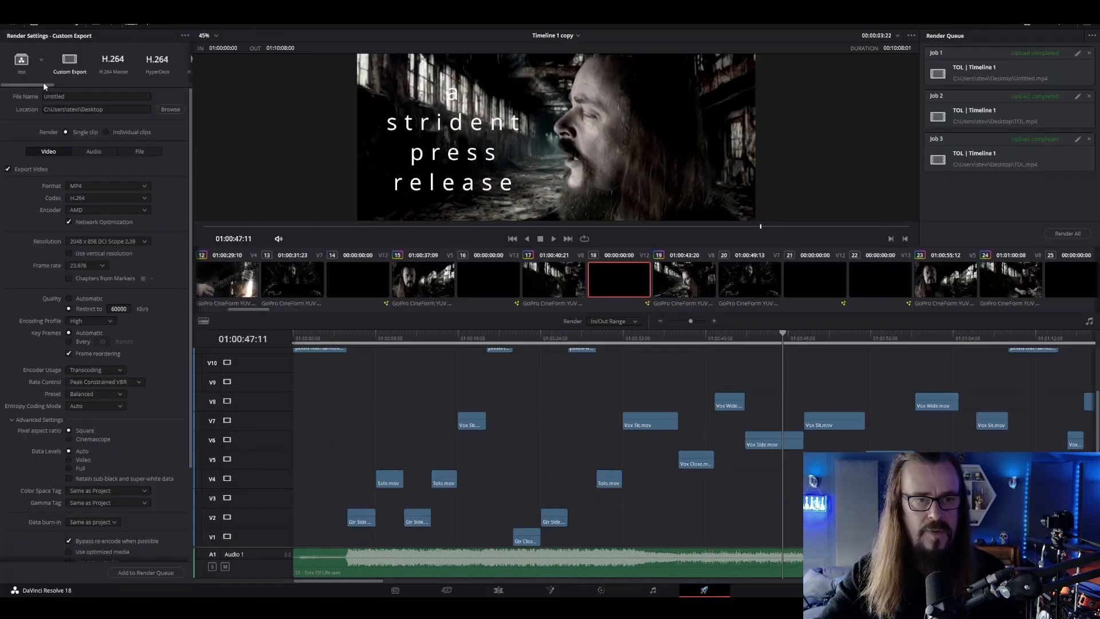
{"action": "left_click", "coordinate": [107, 62]}
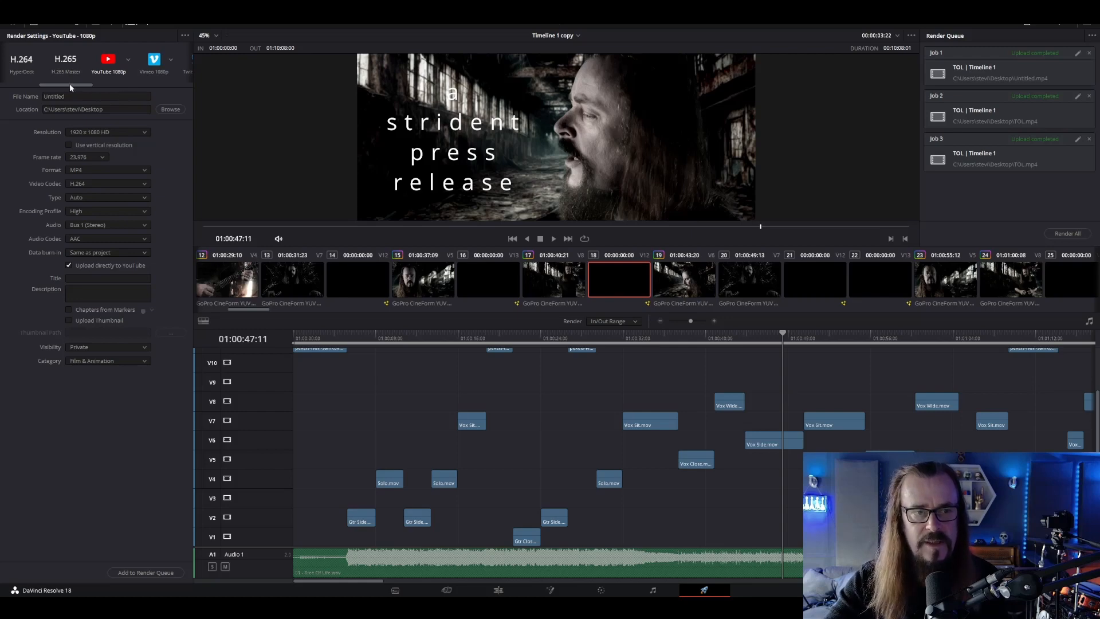
{"action": "left_click_drag", "start_coordinate": [70, 84], "coordinate": [36, 84]}
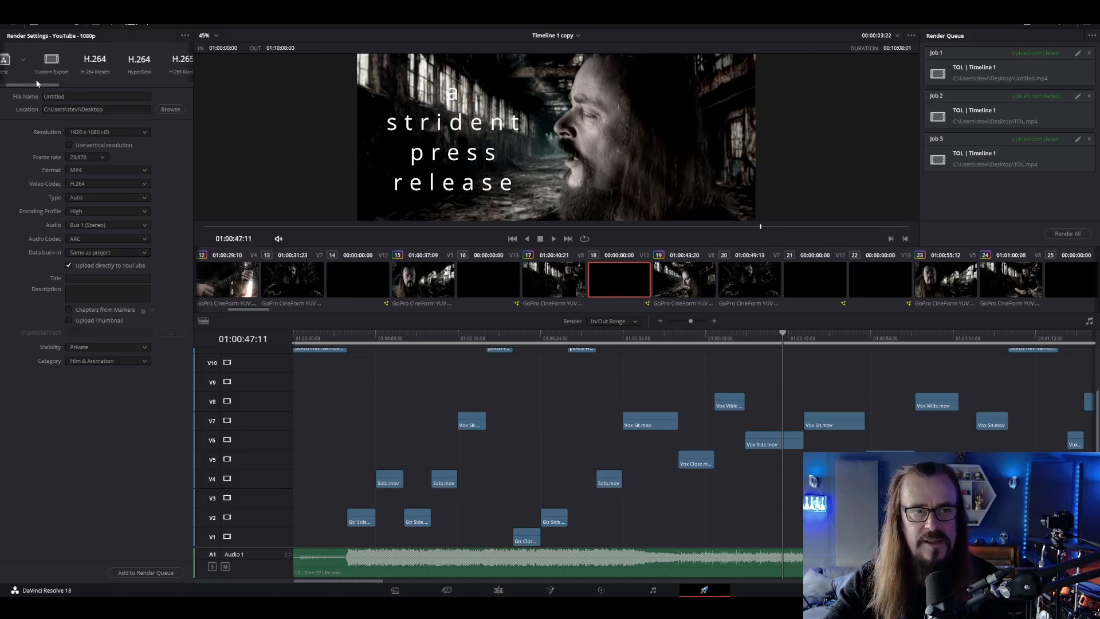
{"action": "left_click", "coordinate": [53, 63]}
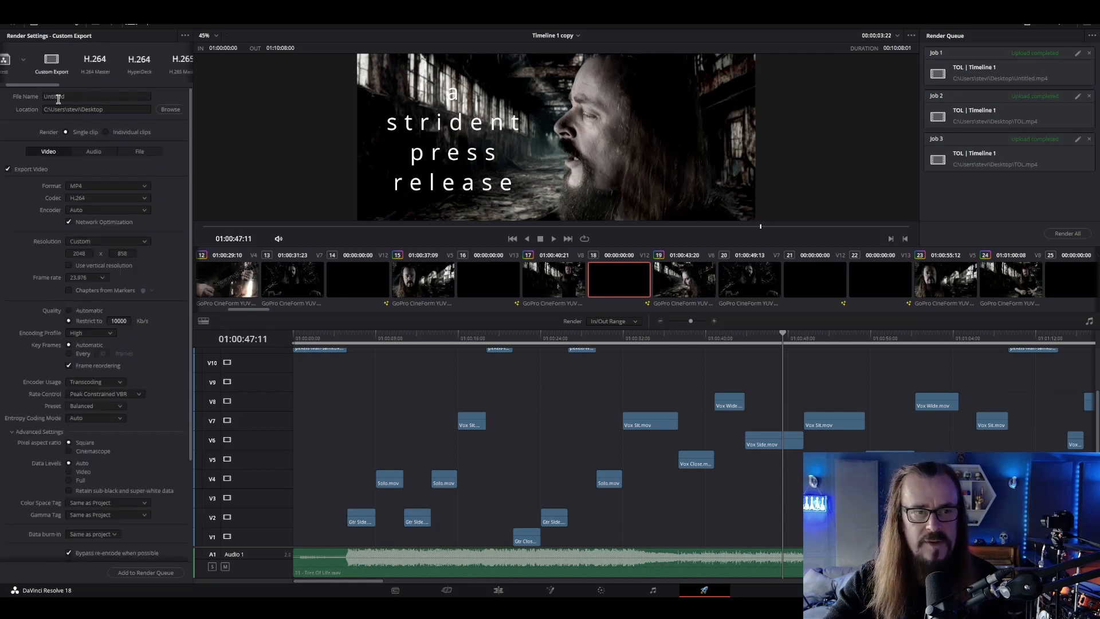
{"action": "left_click", "coordinate": [74, 96]}
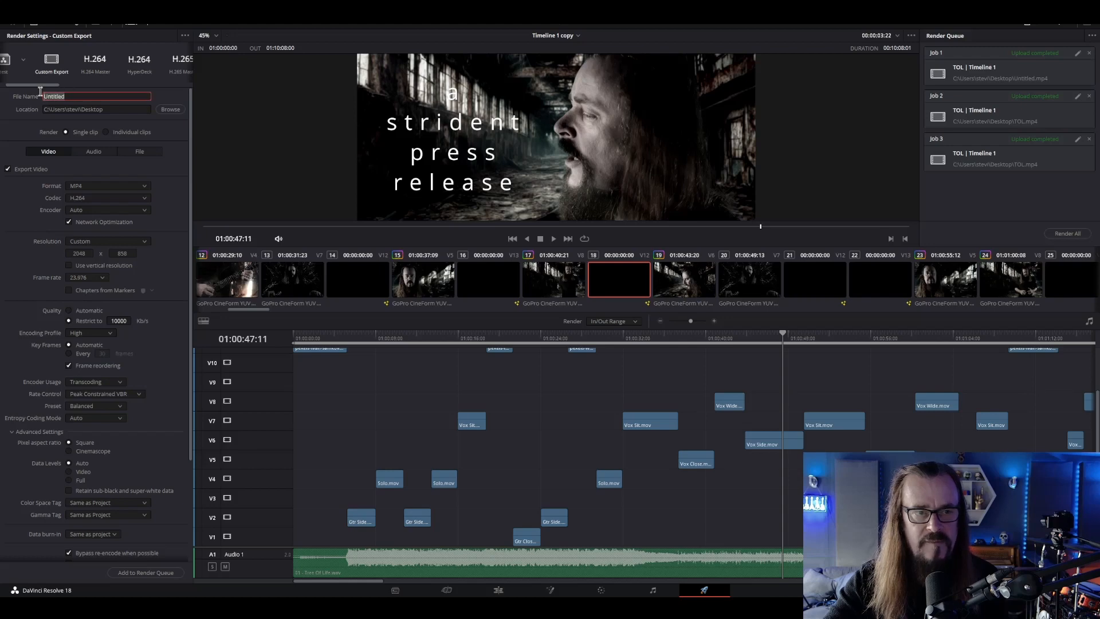
{"action": "type", "text": "TOL"}
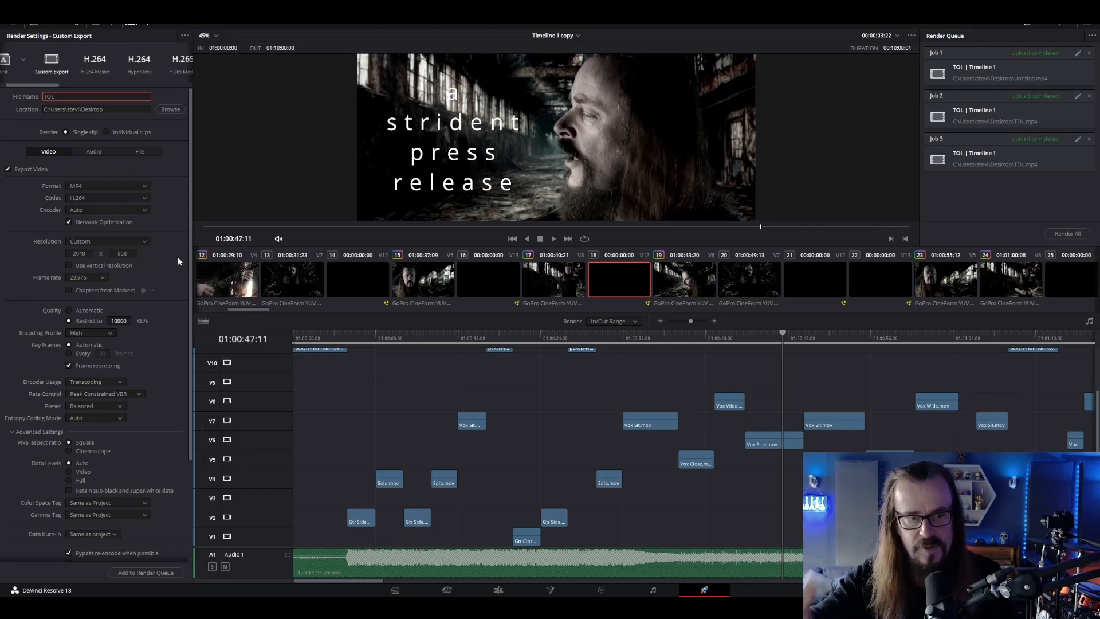
Restrict the export quality to 60000 Kb/s and collapse the advanced settings
{"action": "left_click", "coordinate": [115, 320]}
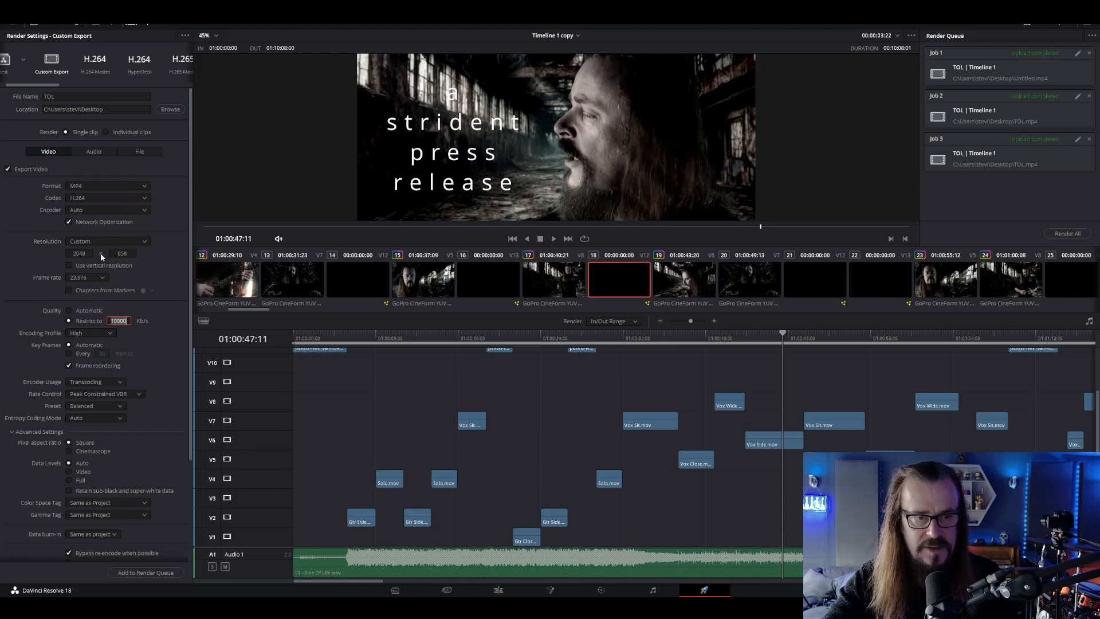
{"action": "left_click", "coordinate": [113, 321]}
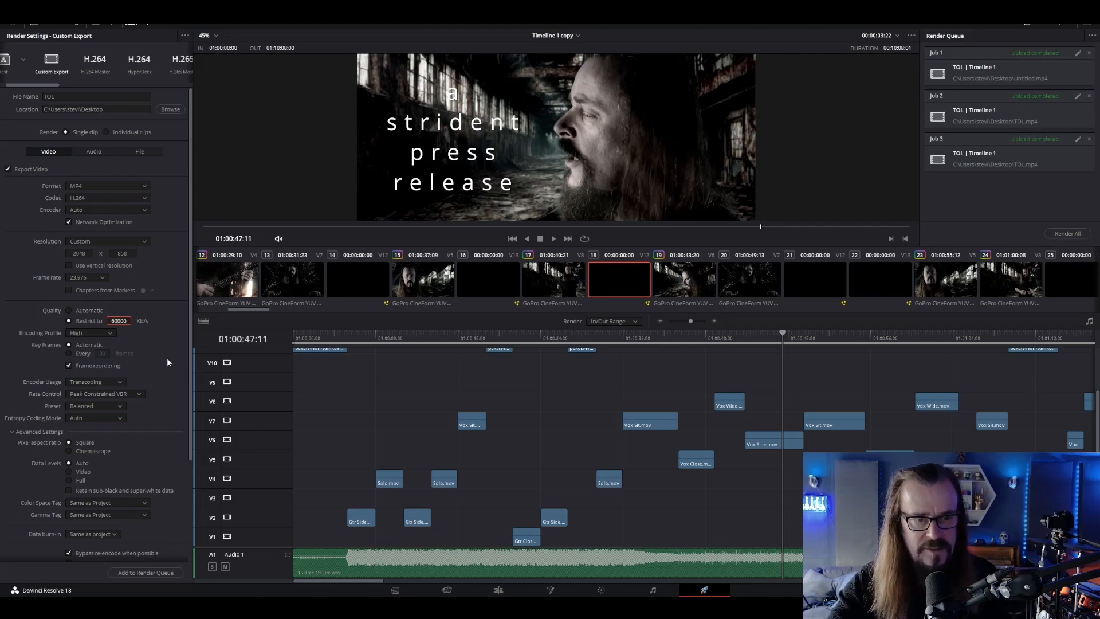
{"action": "scroll", "coordinate": [168, 359], "scroll_direction": "down", "scroll_amount": 3}
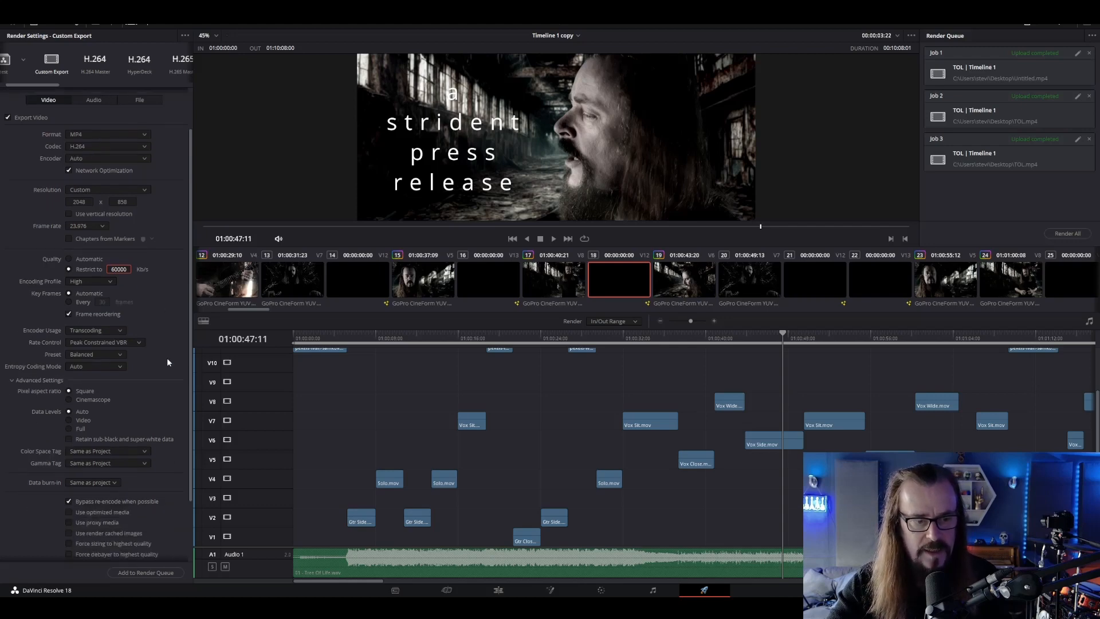
{"action": "scroll", "coordinate": [168, 360], "scroll_direction": "down", "scroll_amount": 3}
{"action": "left_click", "coordinate": [12, 330]}
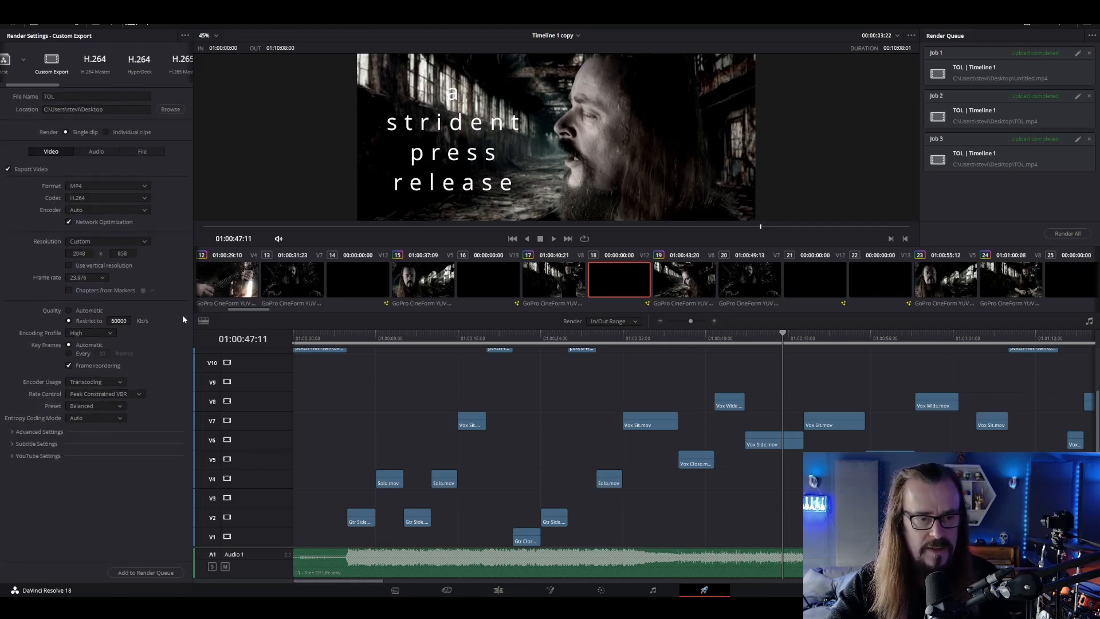
Enable direct upload to YouTube for the export and set the video category to Music
{"action": "left_click", "coordinate": [37, 456]}
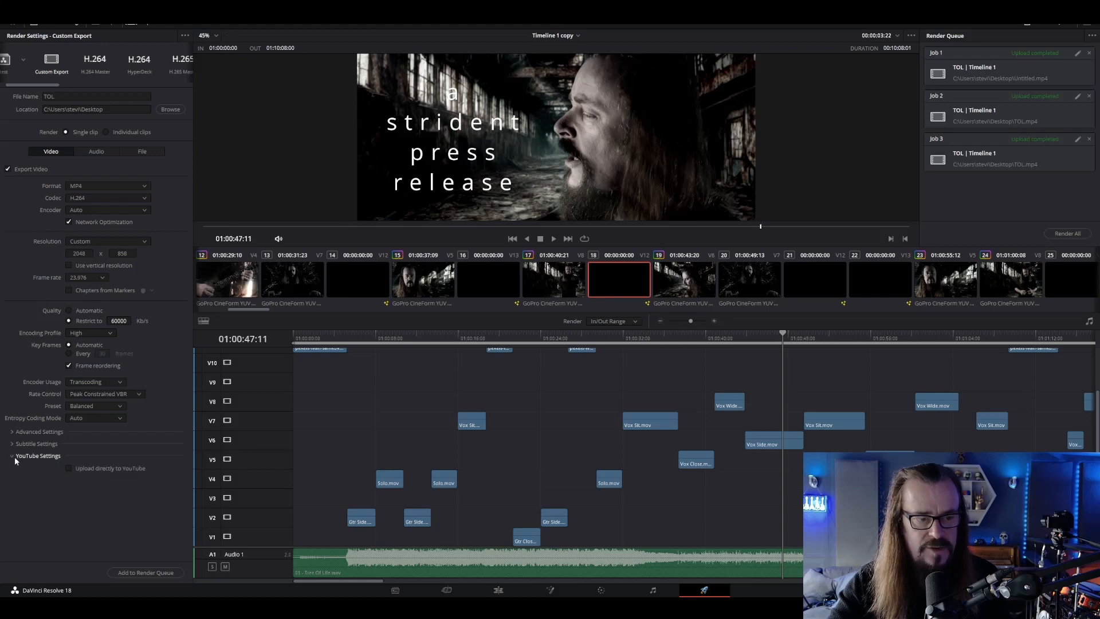
{"action": "left_click", "coordinate": [69, 469]}
{"action": "scroll", "coordinate": [170, 414], "scroll_direction": "down", "scroll_amount": 1}
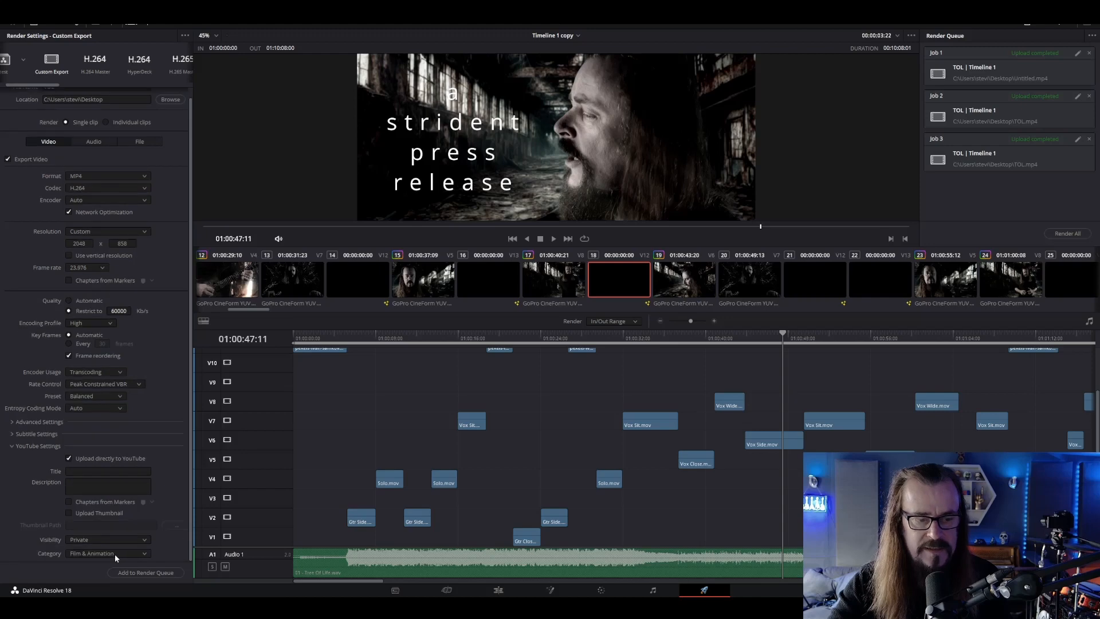
{"action": "left_click", "coordinate": [115, 553]}
{"action": "left_click", "coordinate": [107, 477]}
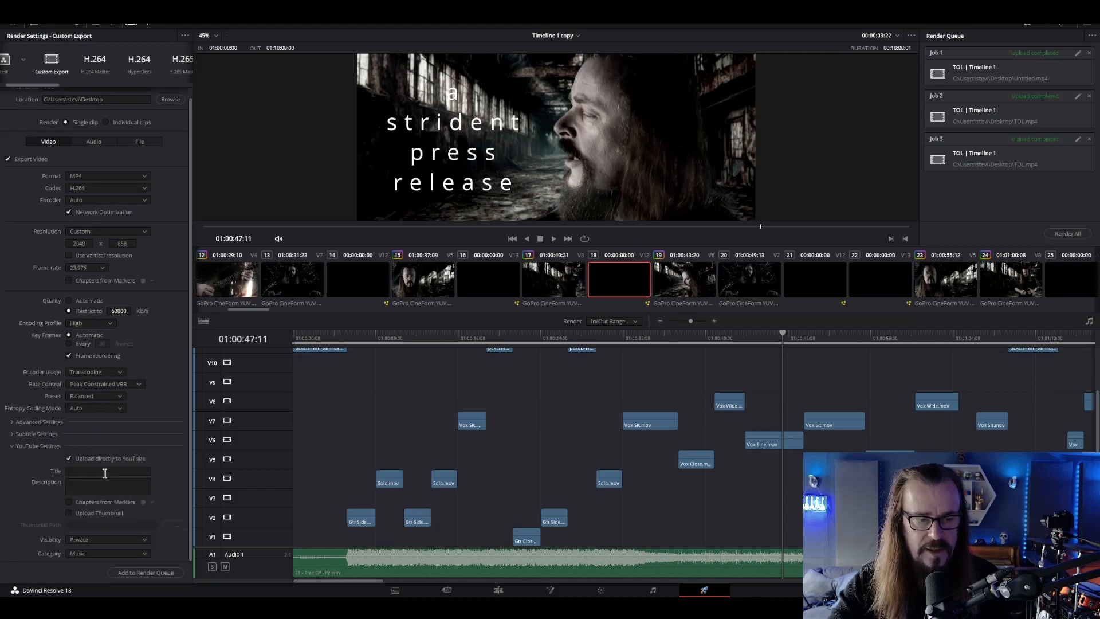